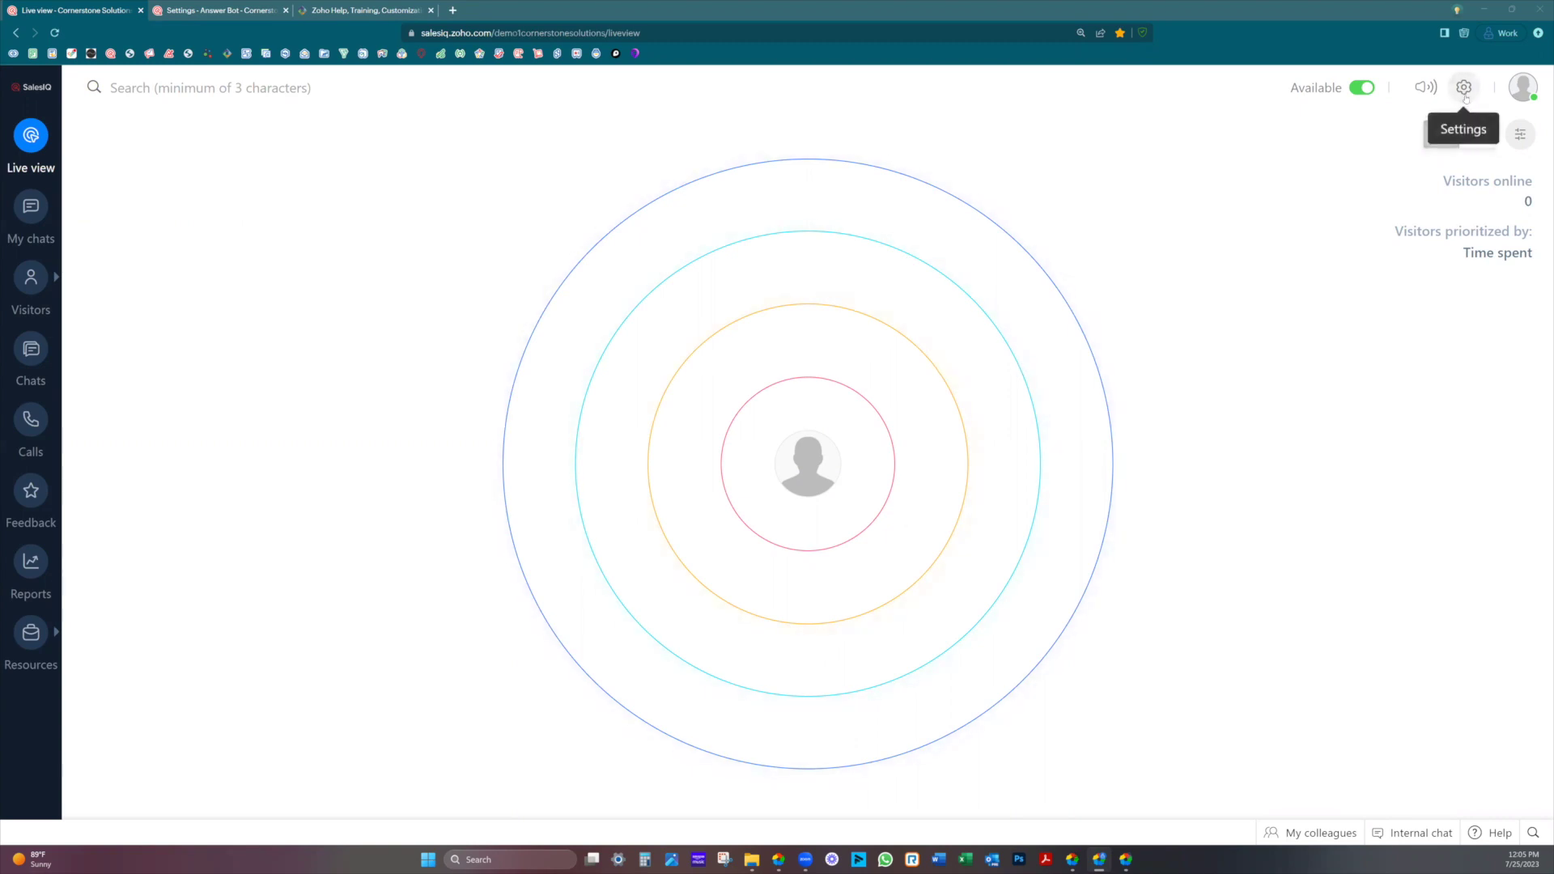
# - Enable the Cornerstone Solutions answer bot under Settings > Answer Bot and confirm the activation
pyautogui.click(1464, 88)
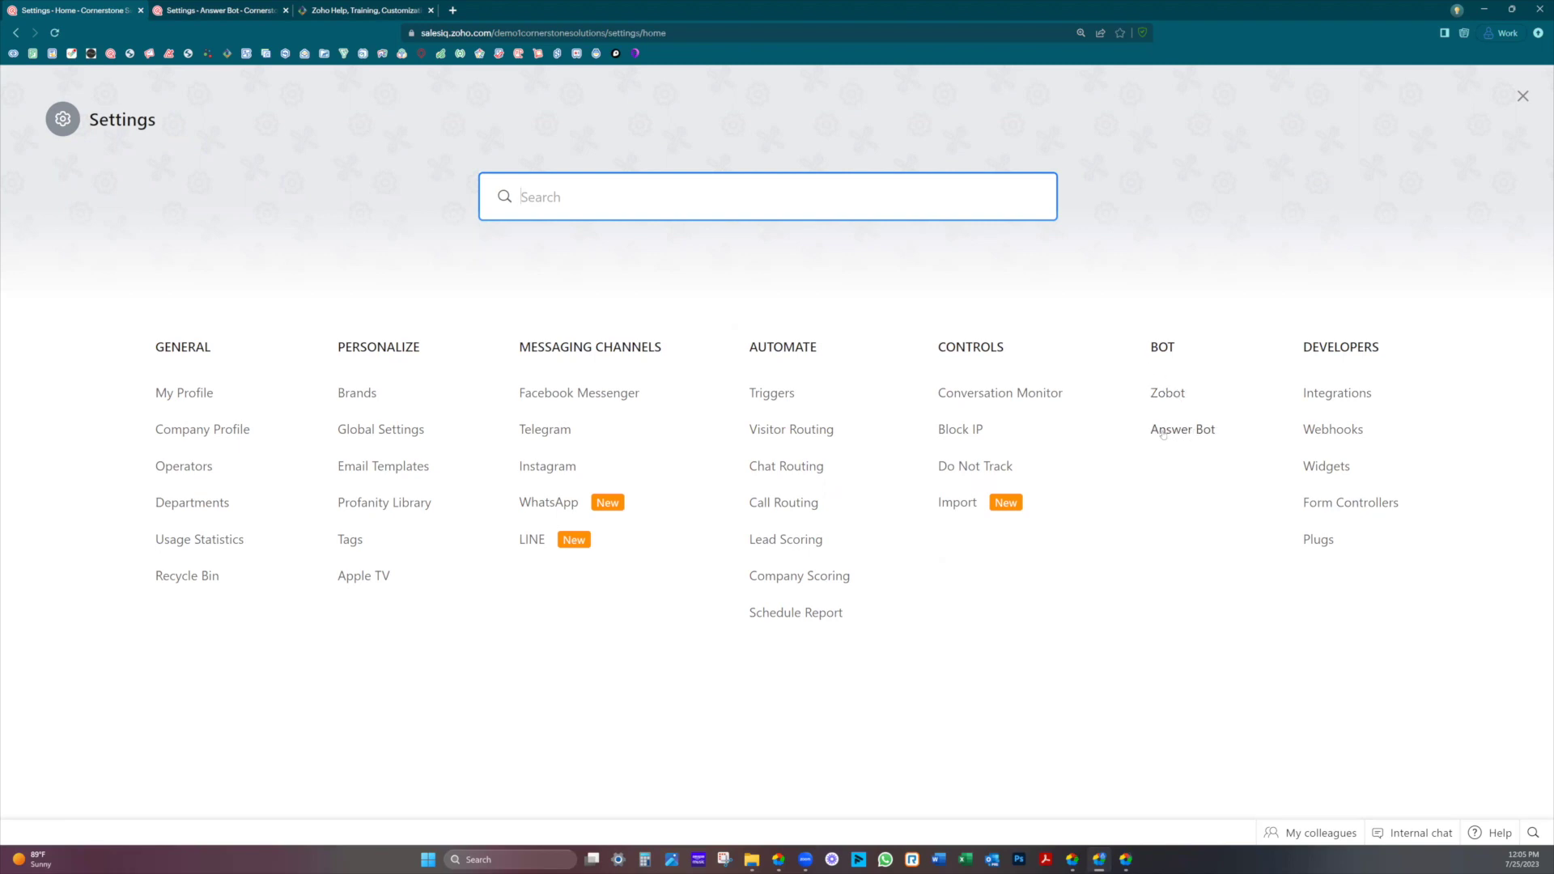
pyautogui.click(1188, 432)
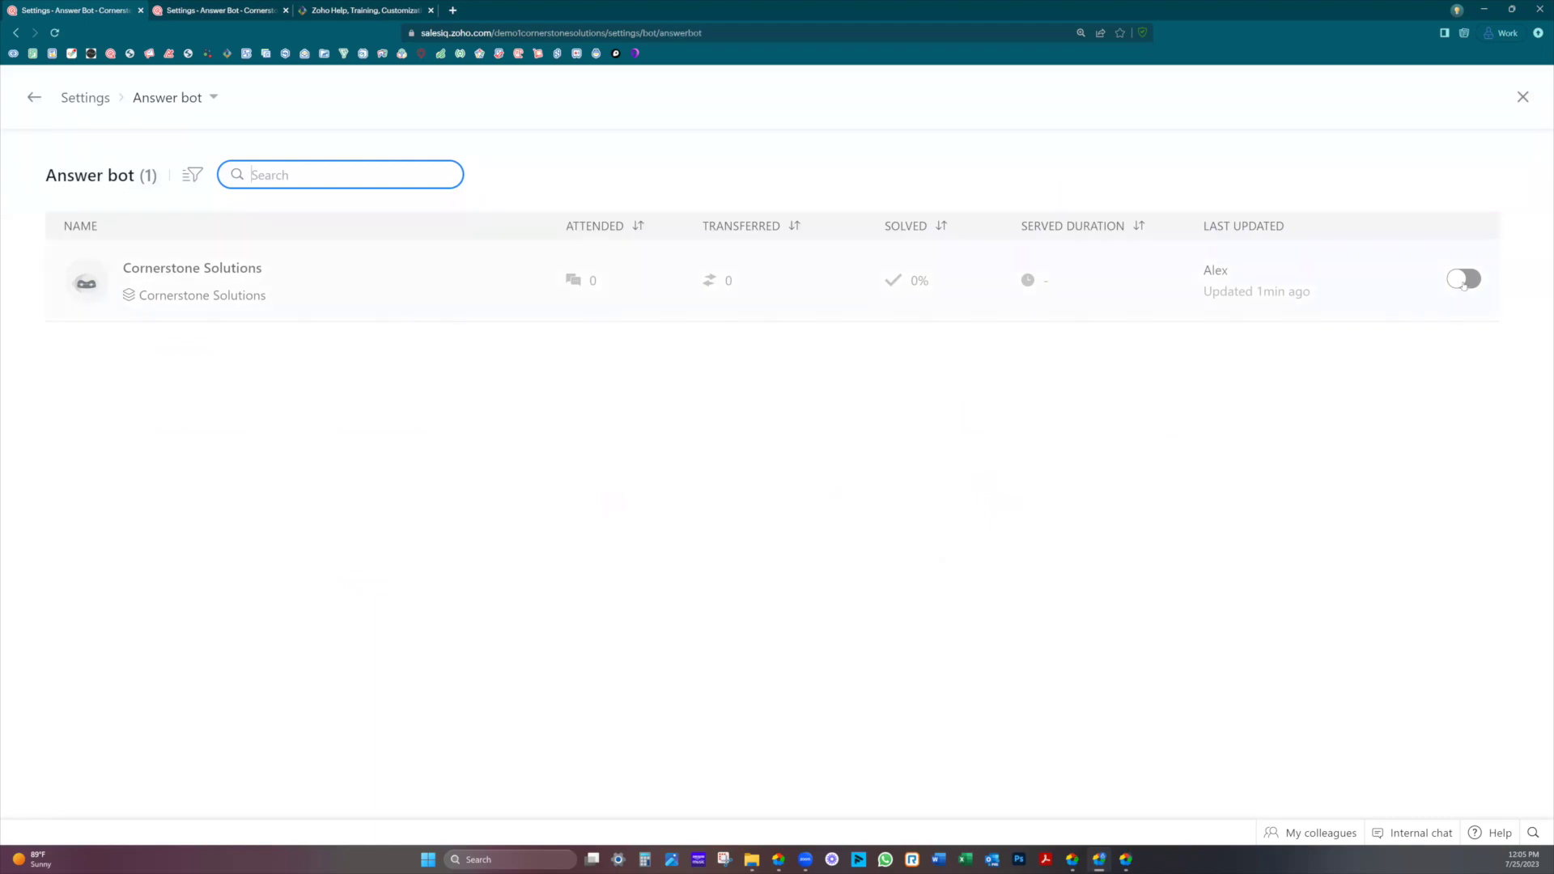
pyautogui.click(1463, 279)
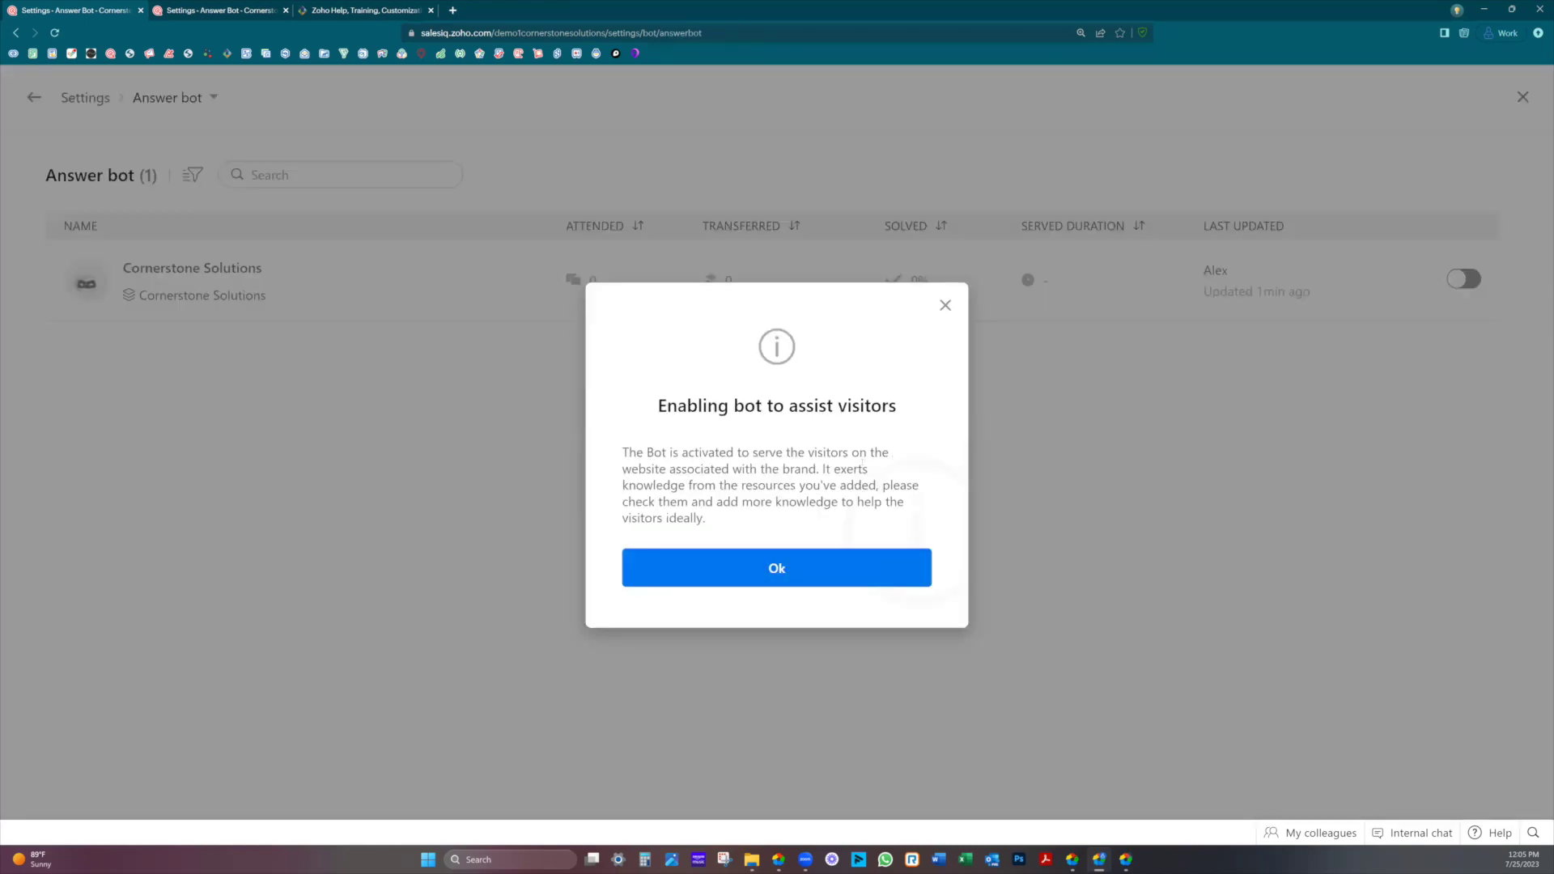
pyautogui.click(760, 568)
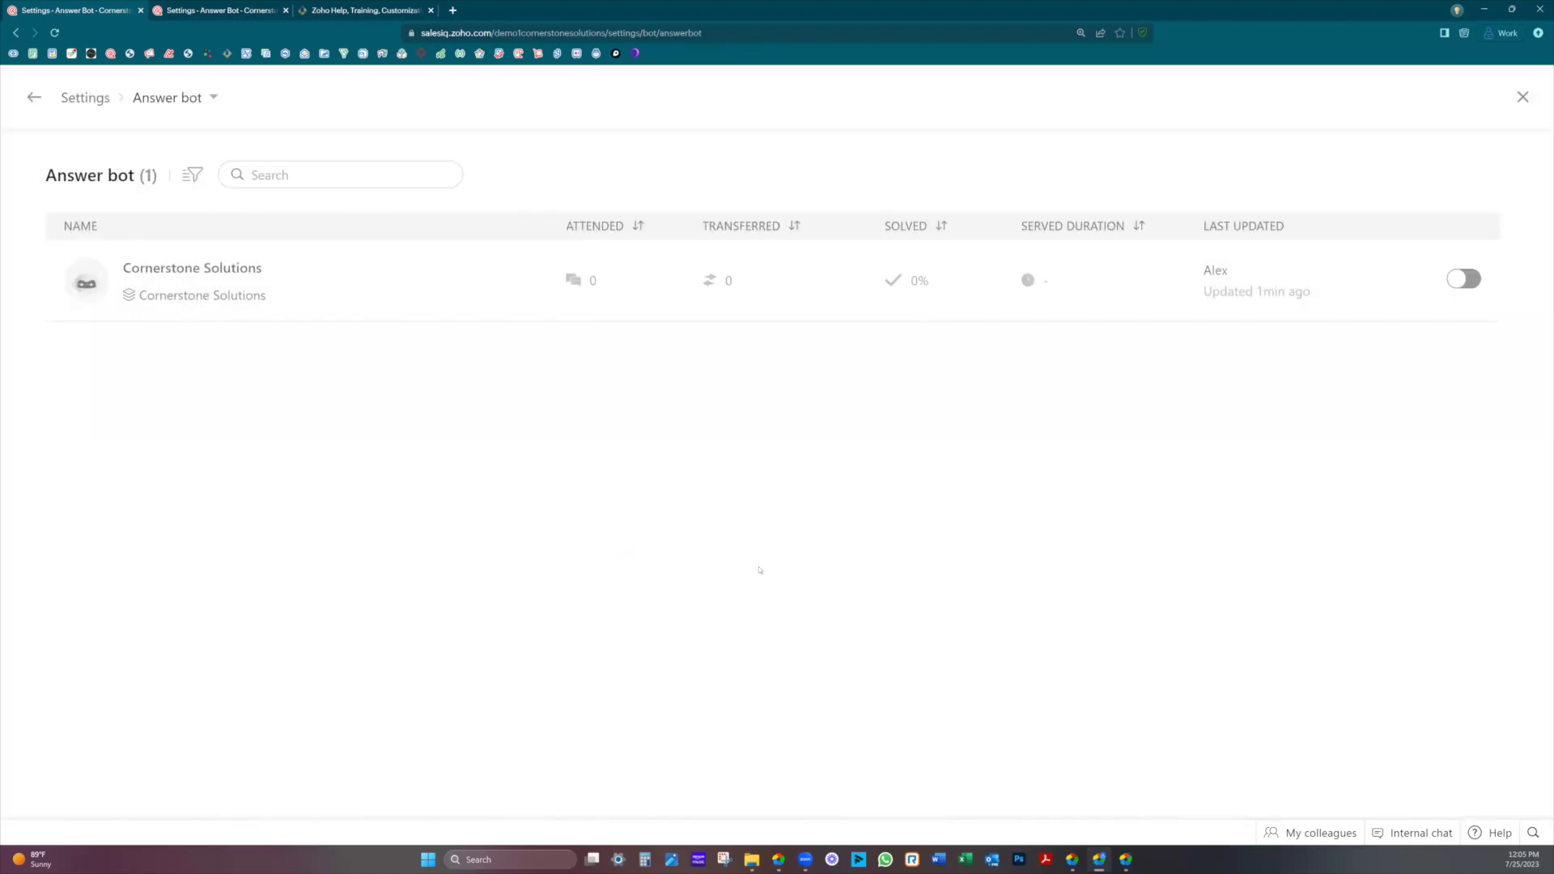
# - Open the Cornerstone Solutions bot and review its Resources, Response messages and Behaviour settings
pyautogui.click(246, 272)
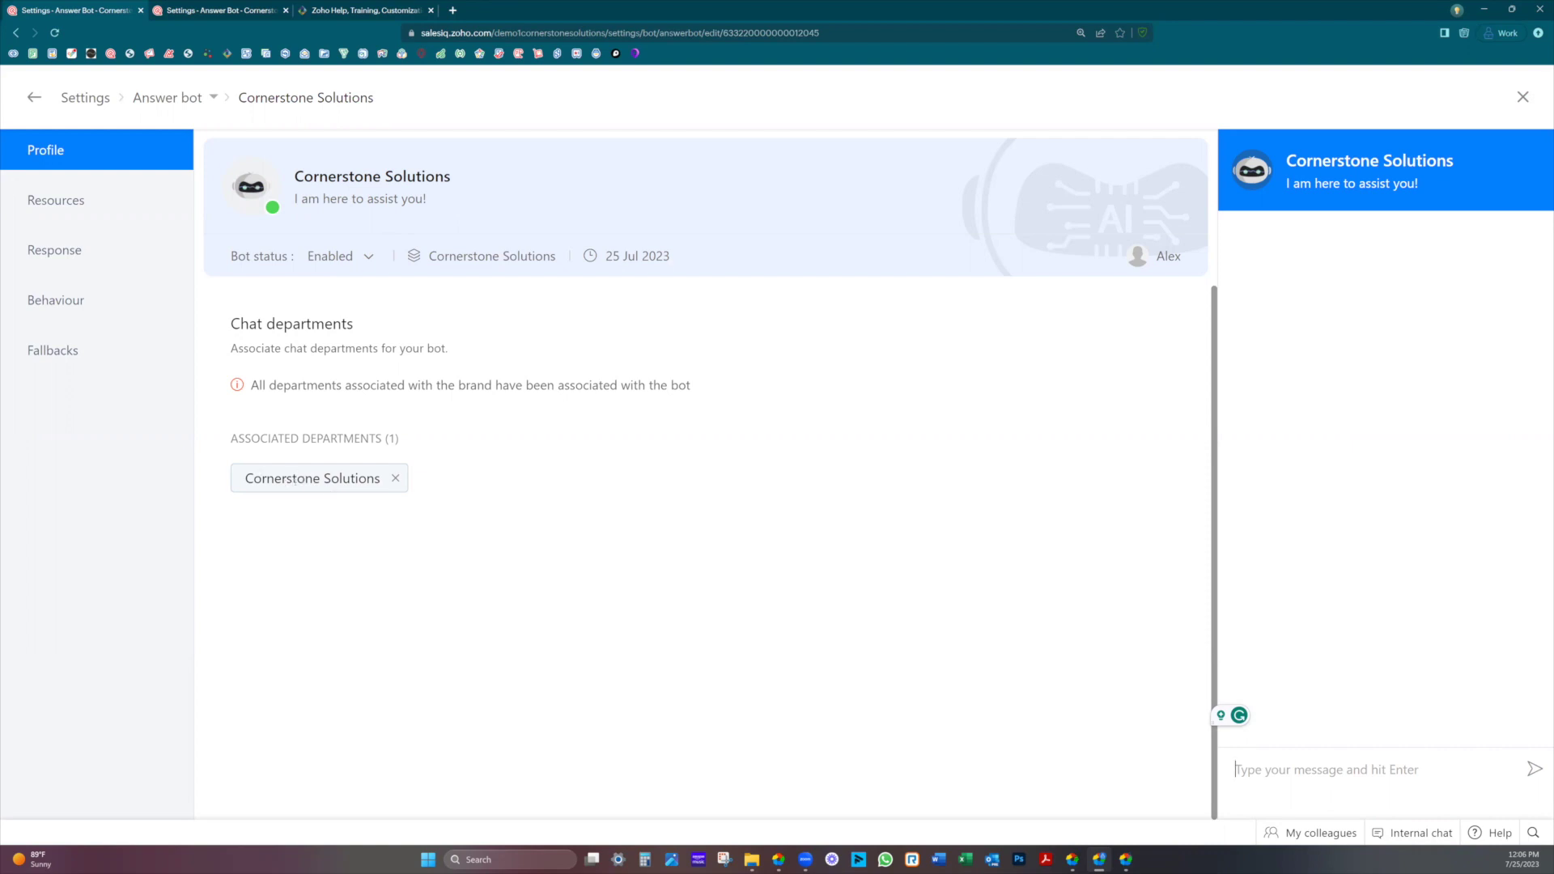
pyautogui.click(89, 204)
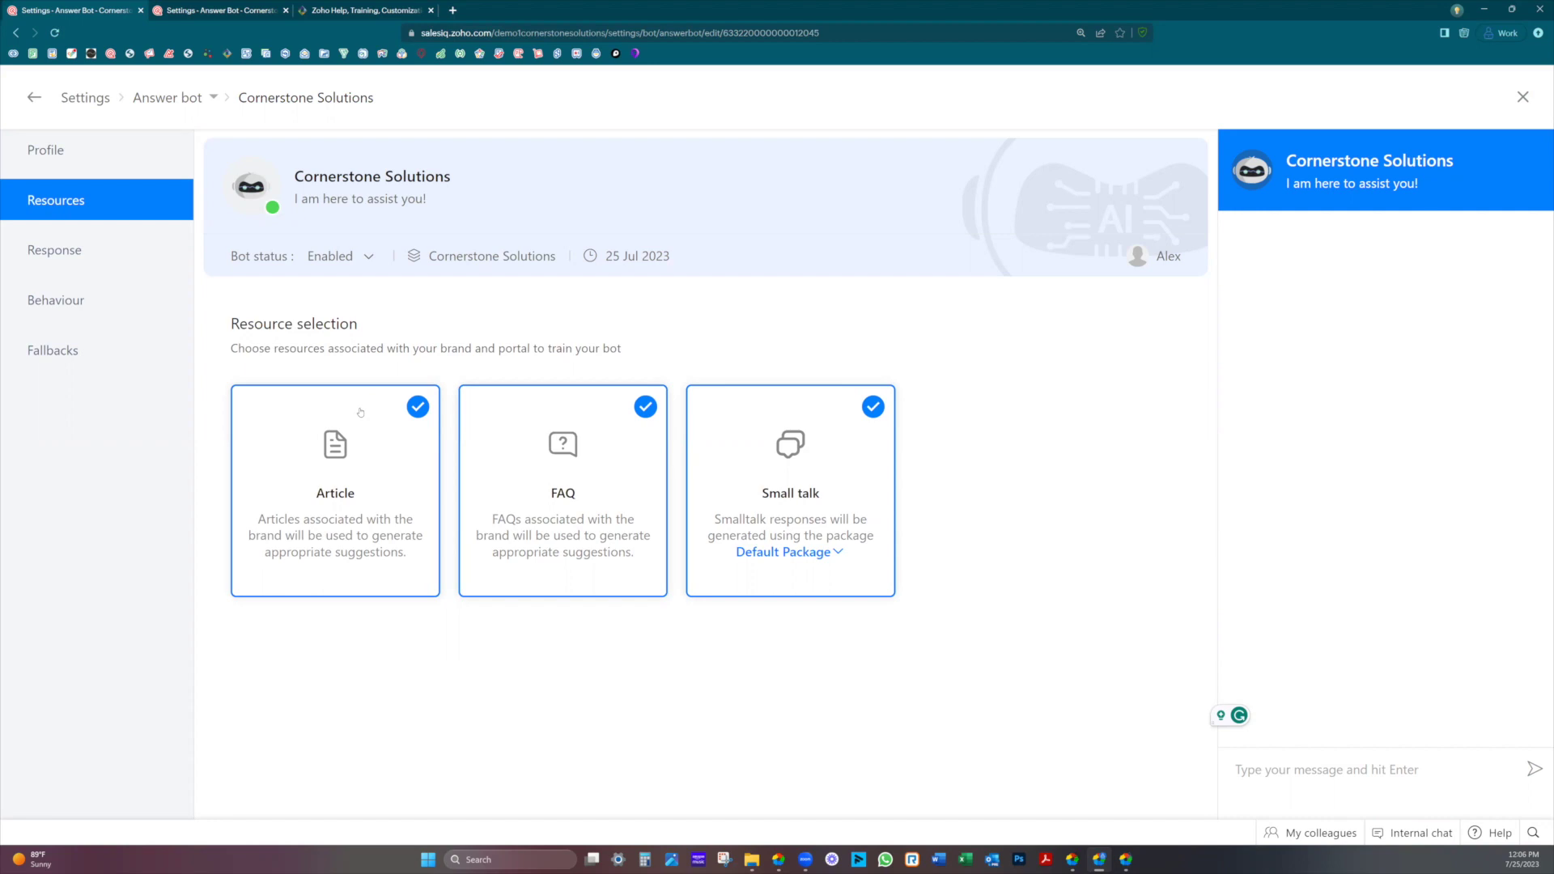
pyautogui.click(104, 251)
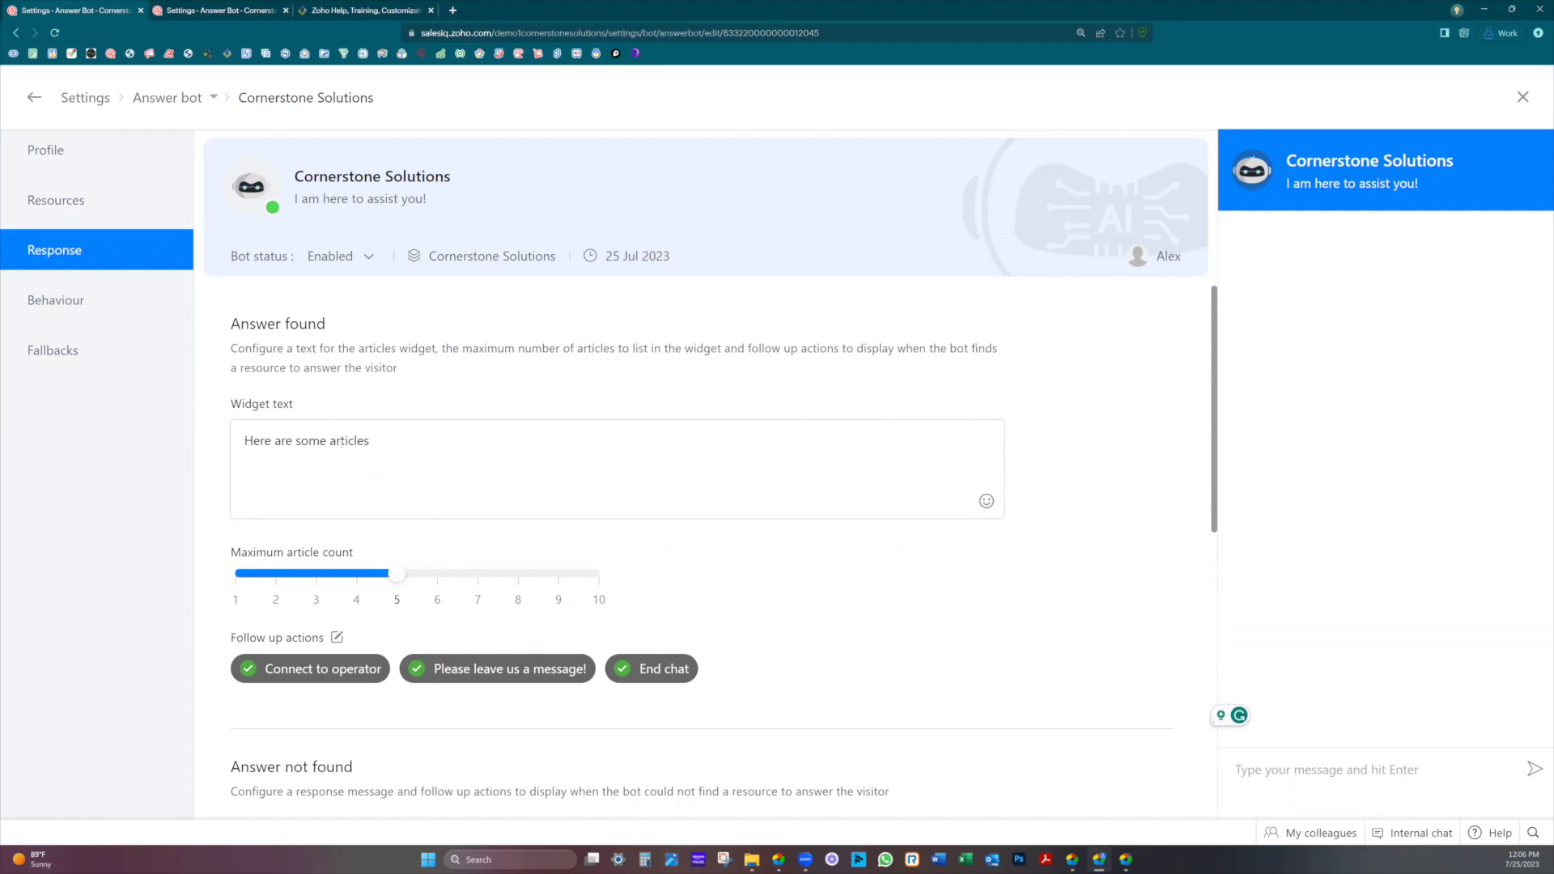
pyautogui.scroll(-1, 340, 441)
pyautogui.scroll(-1, 341, 441)
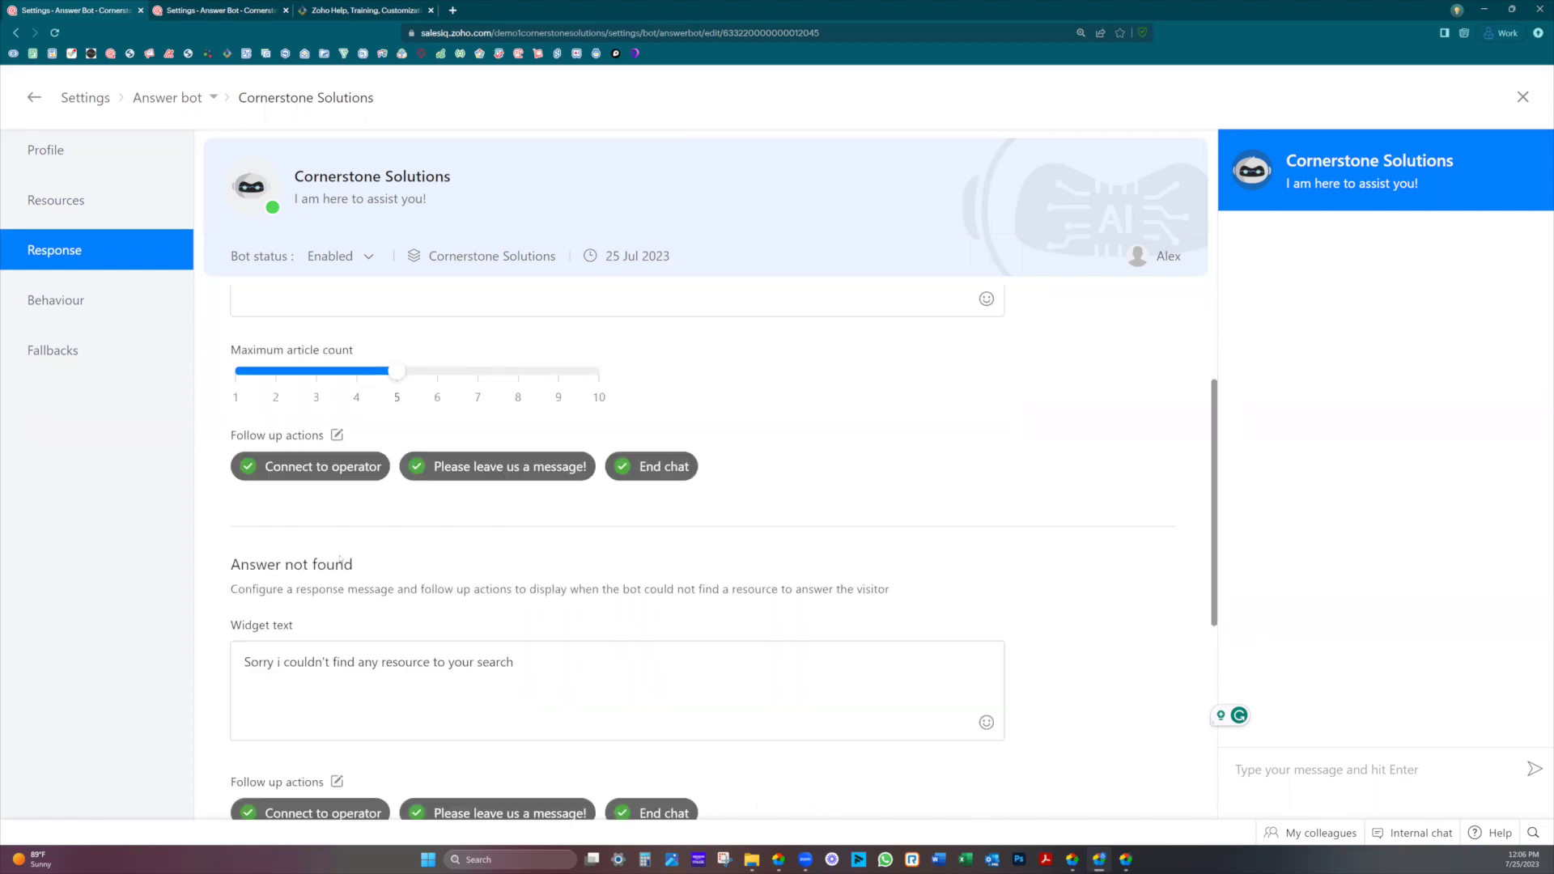
pyautogui.scroll(-1, 340, 557)
pyautogui.scroll(-1, 328, 474)
pyautogui.scroll(-1, 327, 475)
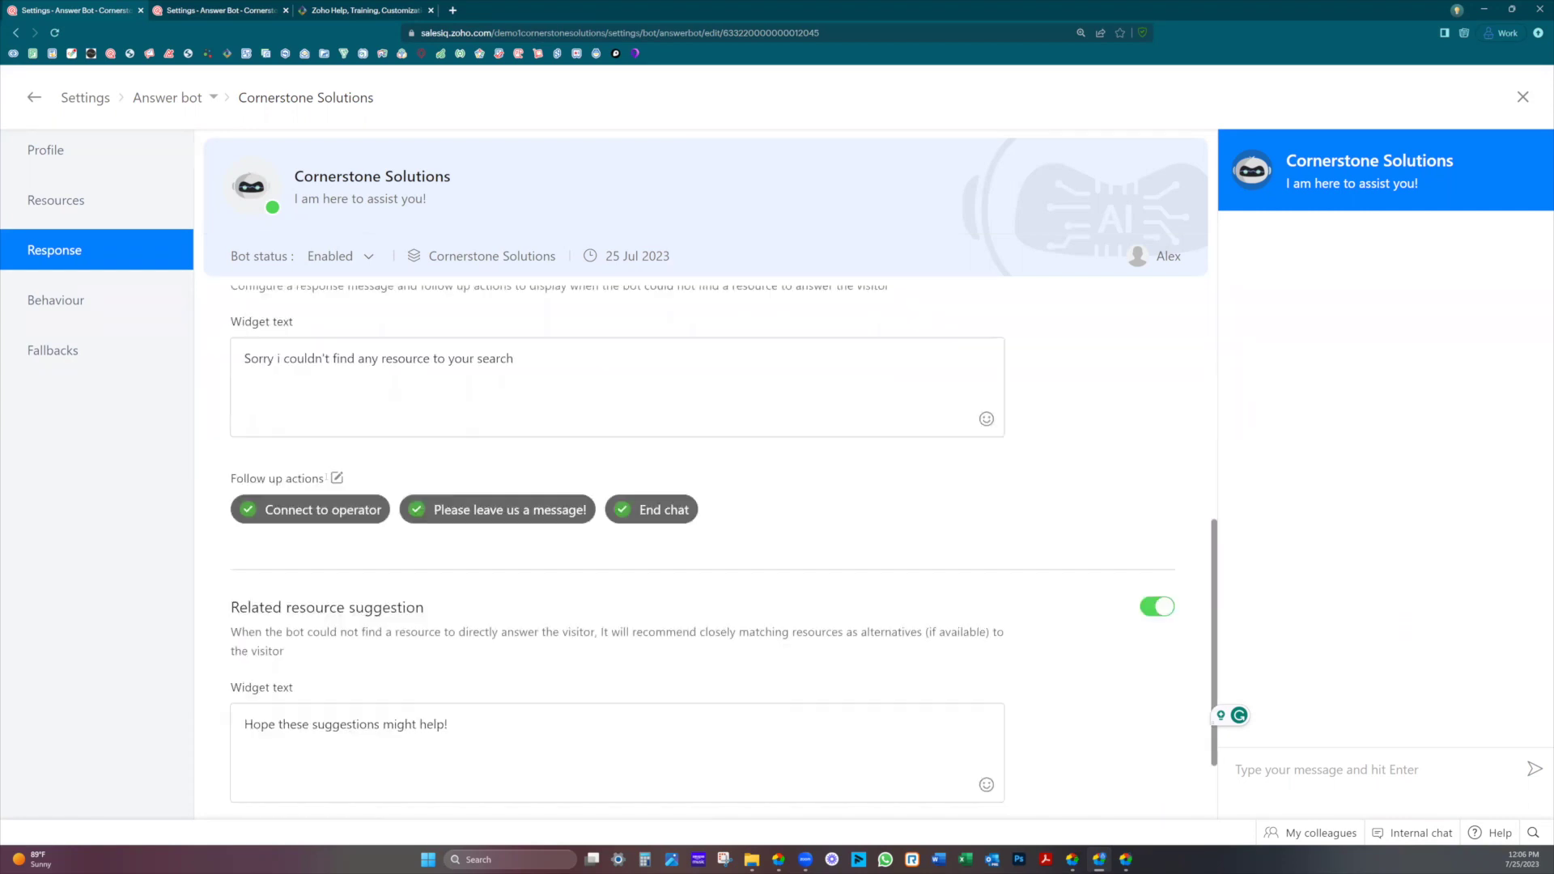
pyautogui.scroll(-1, 352, 534)
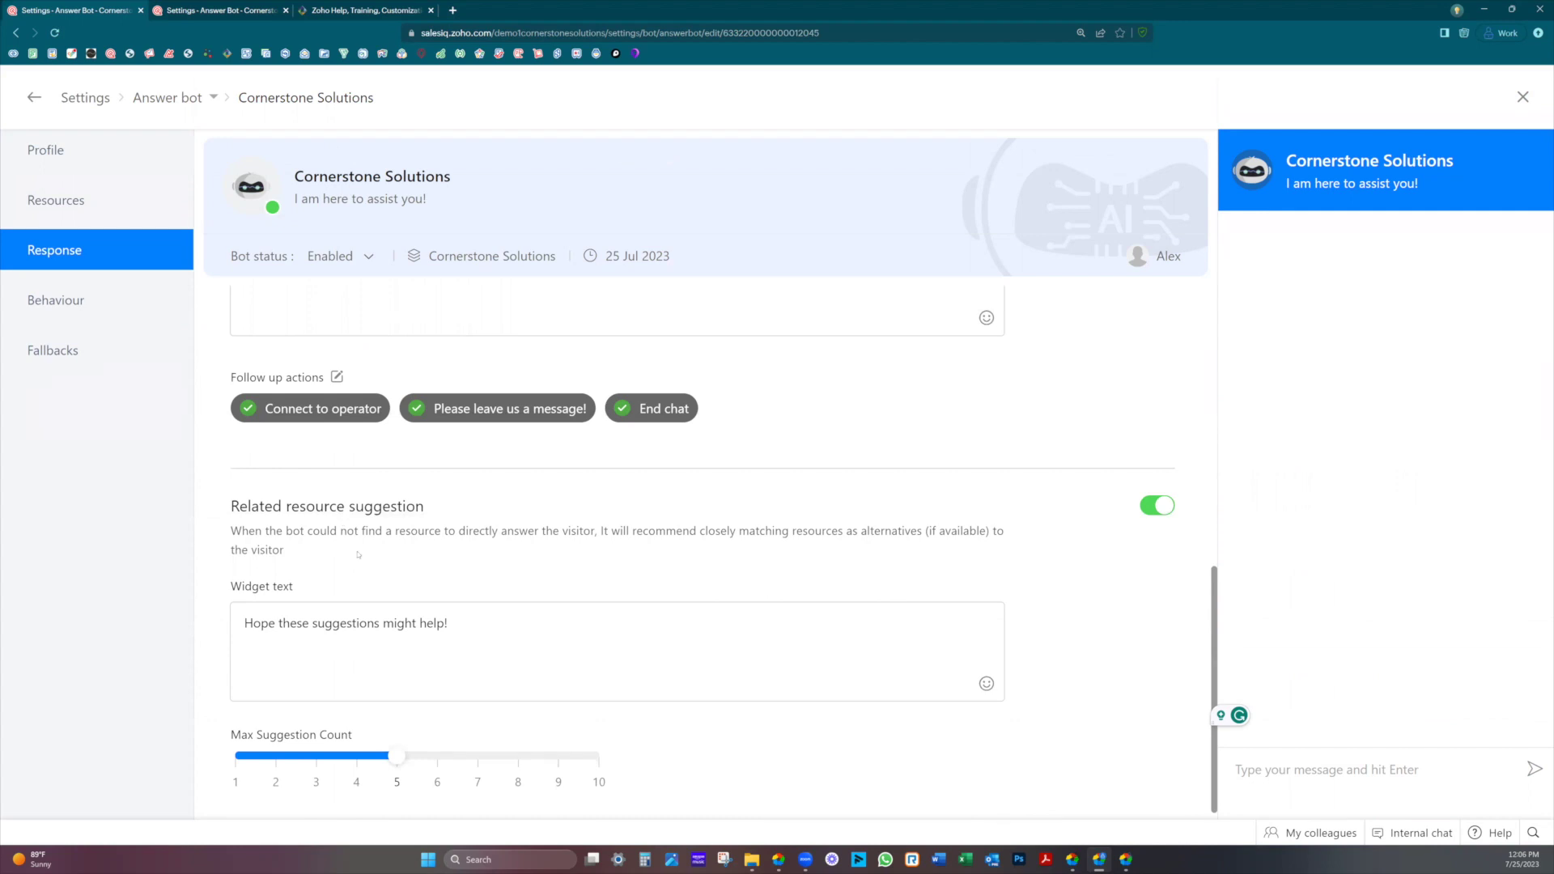
pyautogui.scroll(-1, 361, 631)
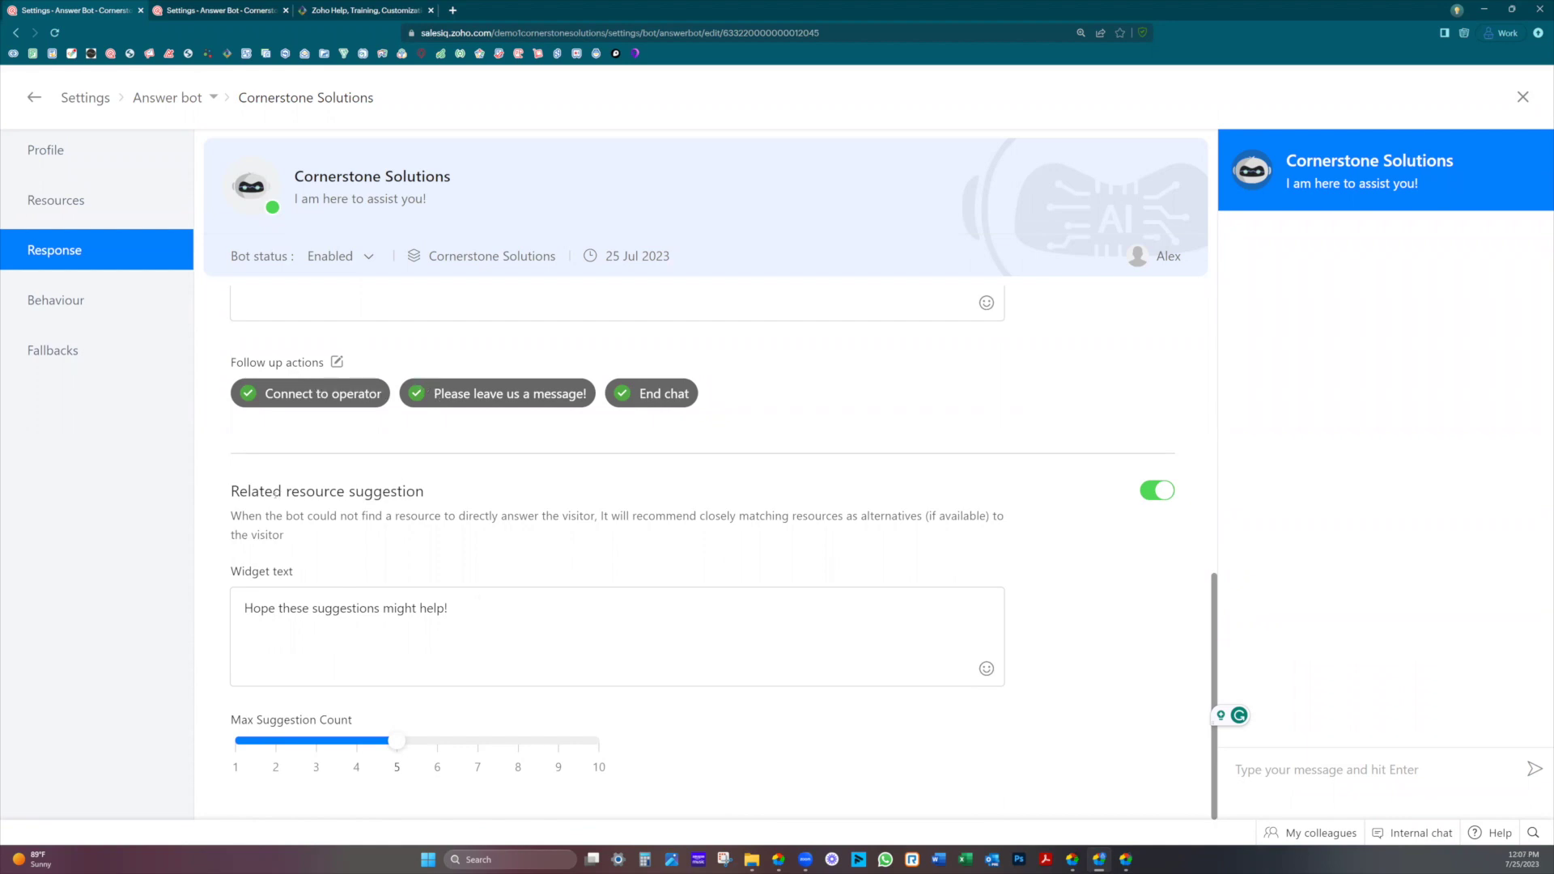
pyautogui.click(61, 302)
pyautogui.scroll(2, 310, 378)
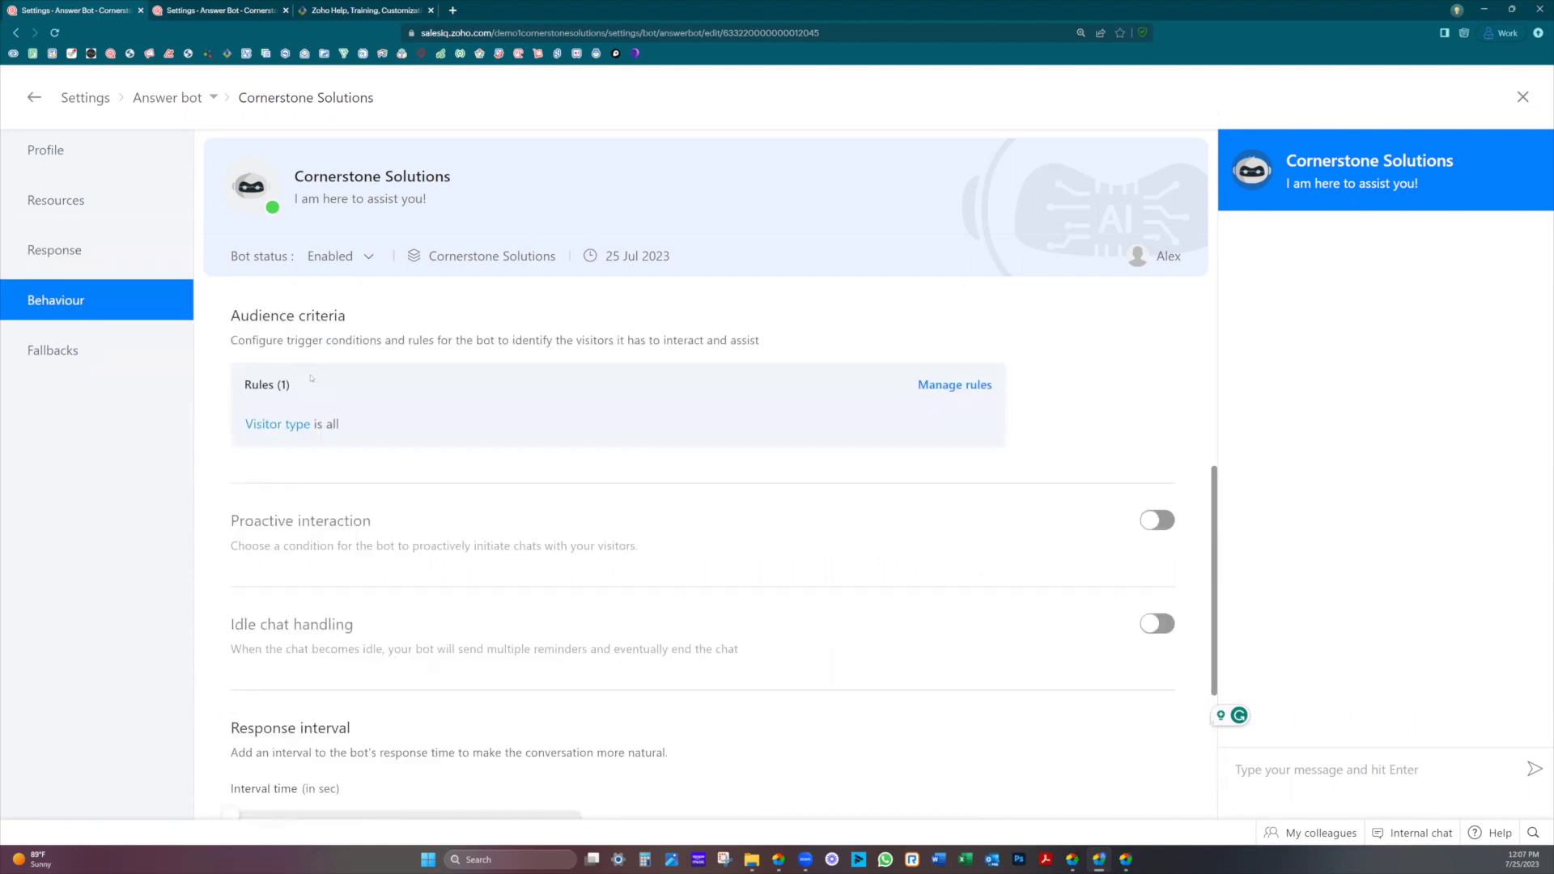
pyautogui.scroll(2, 309, 378)
pyautogui.scroll(2, 309, 377)
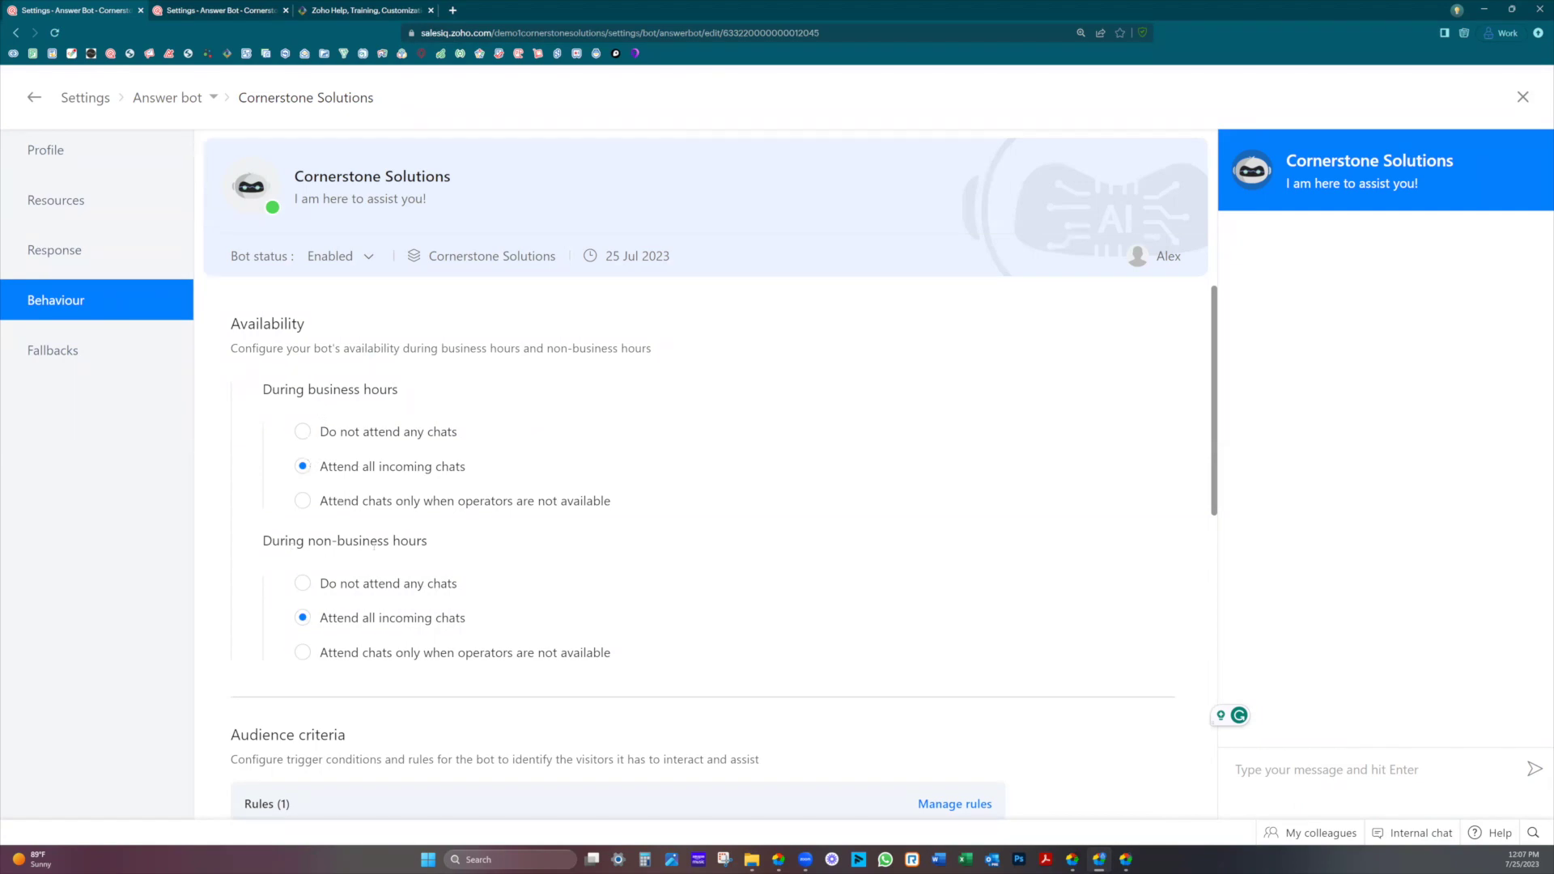
pyautogui.scroll(-1, 364, 582)
pyautogui.scroll(-1, 363, 581)
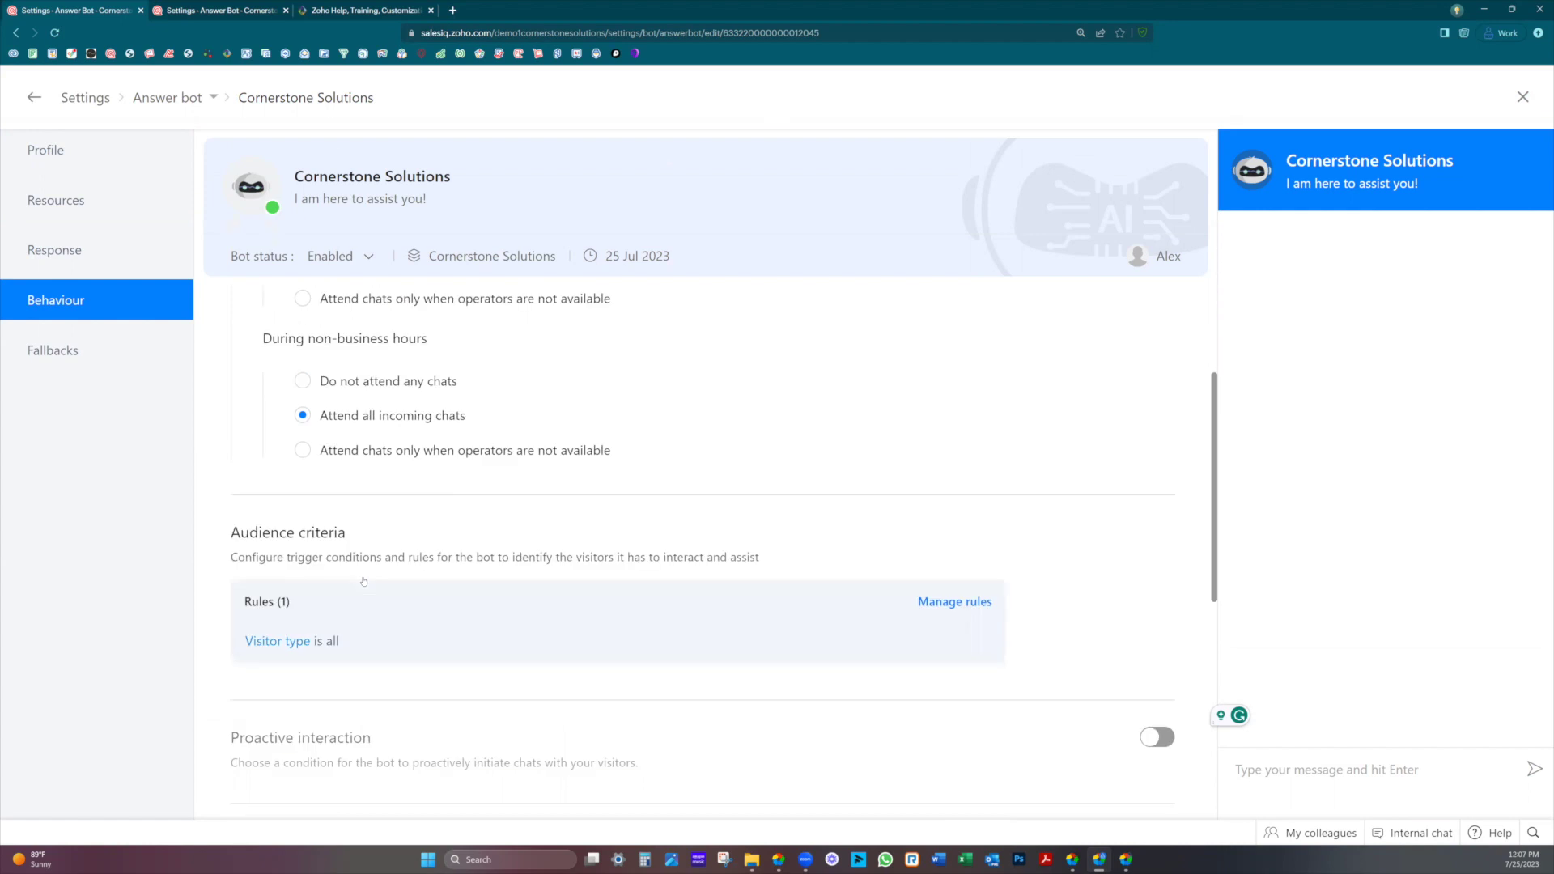
pyautogui.scroll(-1, 362, 581)
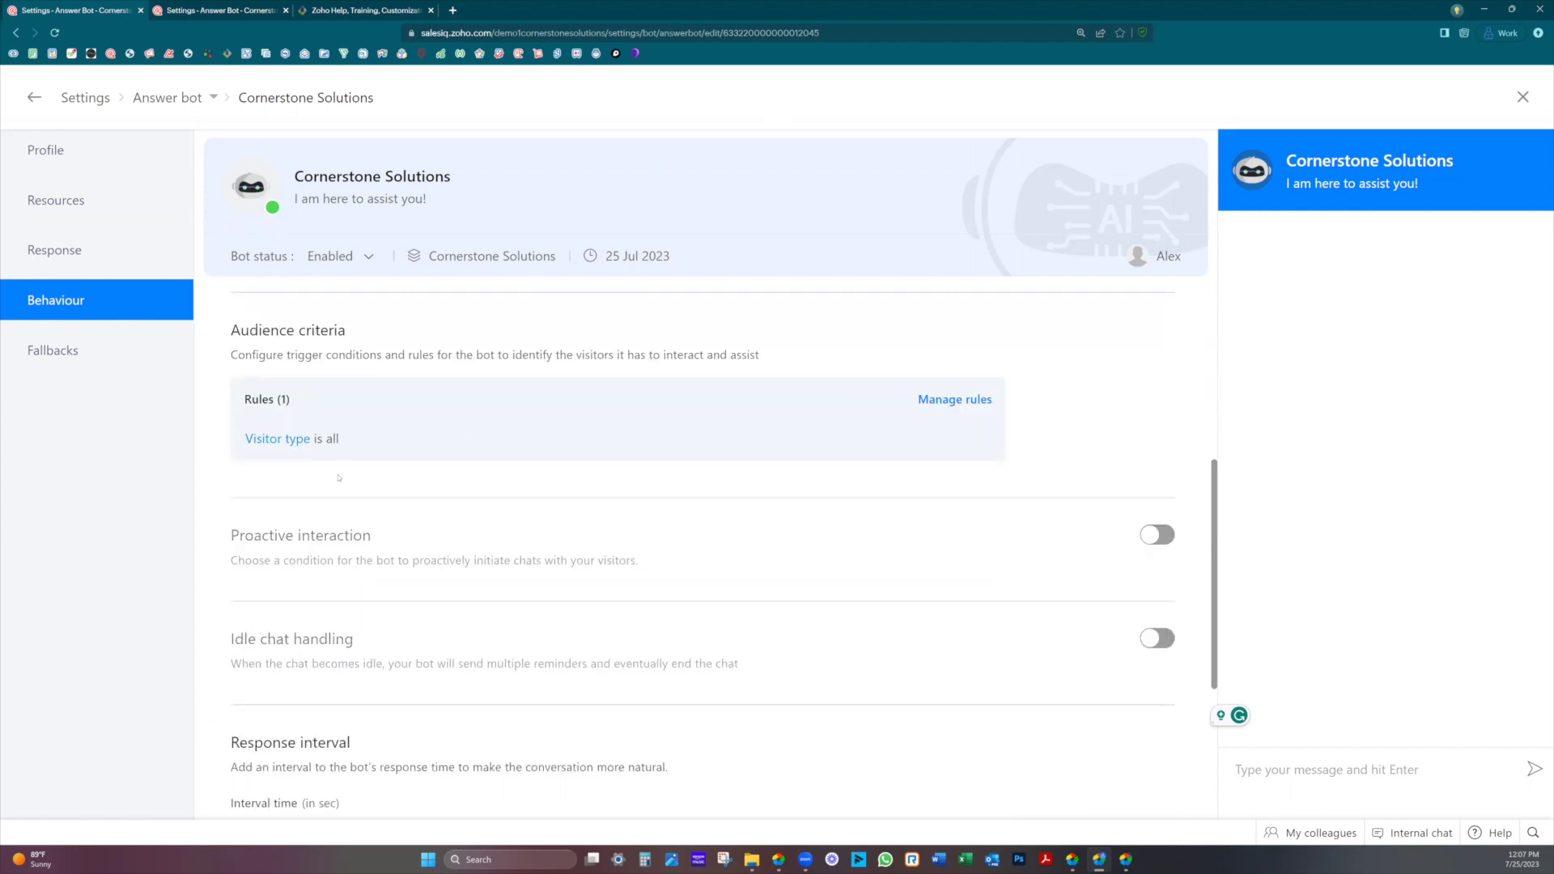
pyautogui.scroll(-1, 313, 575)
pyautogui.scroll(-1, 312, 575)
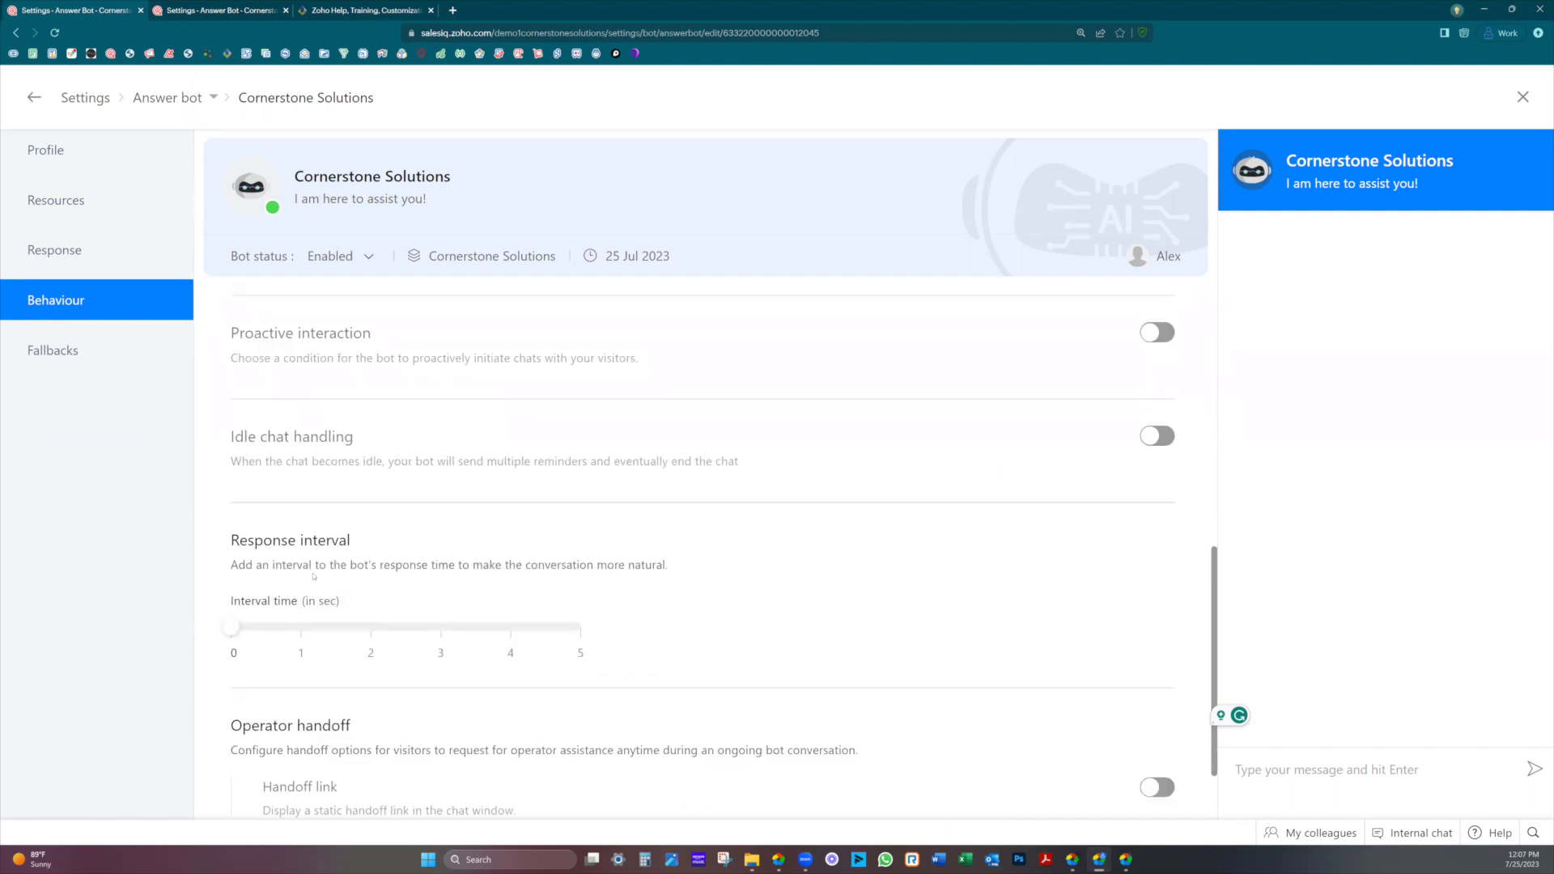
pyautogui.scroll(-1, 312, 577)
pyautogui.scroll(1, 312, 576)
pyautogui.scroll(1, 322, 421)
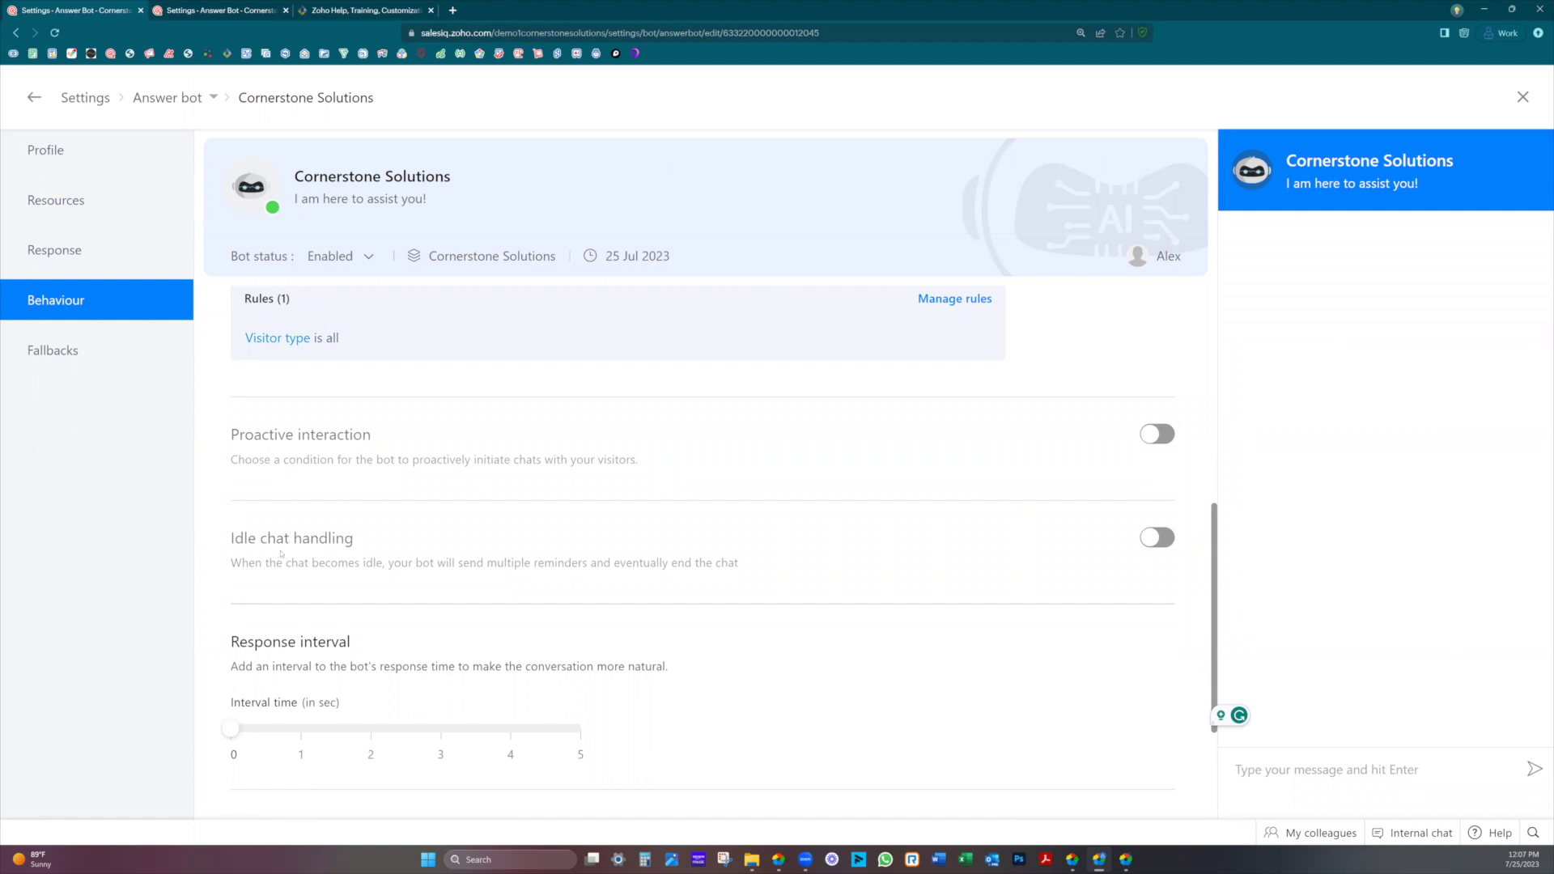
pyautogui.scroll(-1, 281, 553)
pyautogui.scroll(-1, 281, 553)
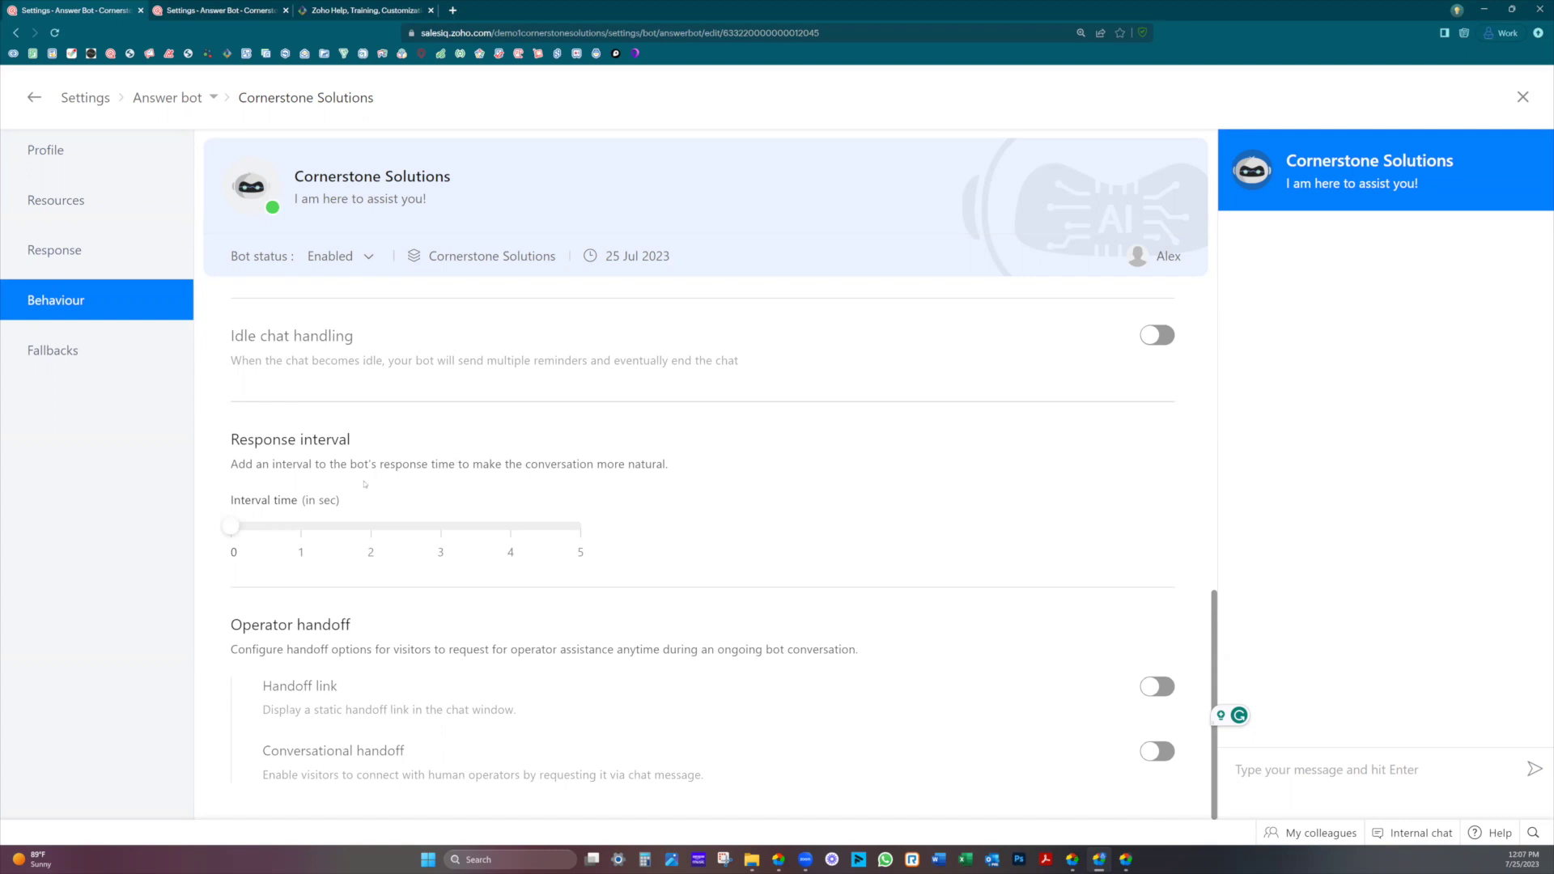
# - Show the bot's Fallbacks settings for operator handoff and system-failure messages
pyautogui.click(107, 358)
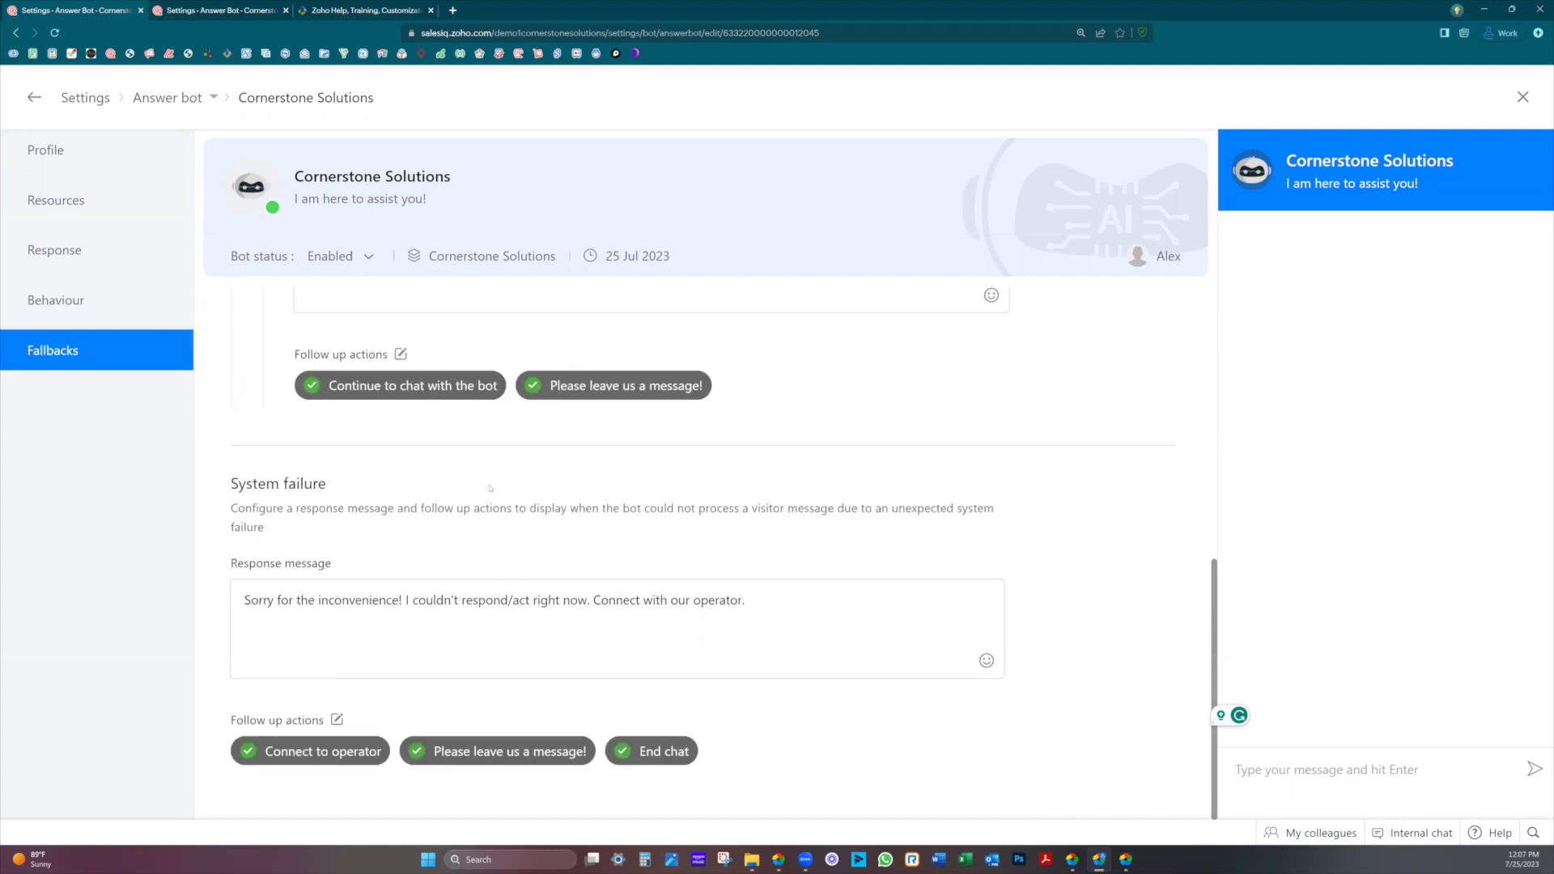
pyautogui.scroll(3, 490, 488)
pyautogui.scroll(2, 487, 503)
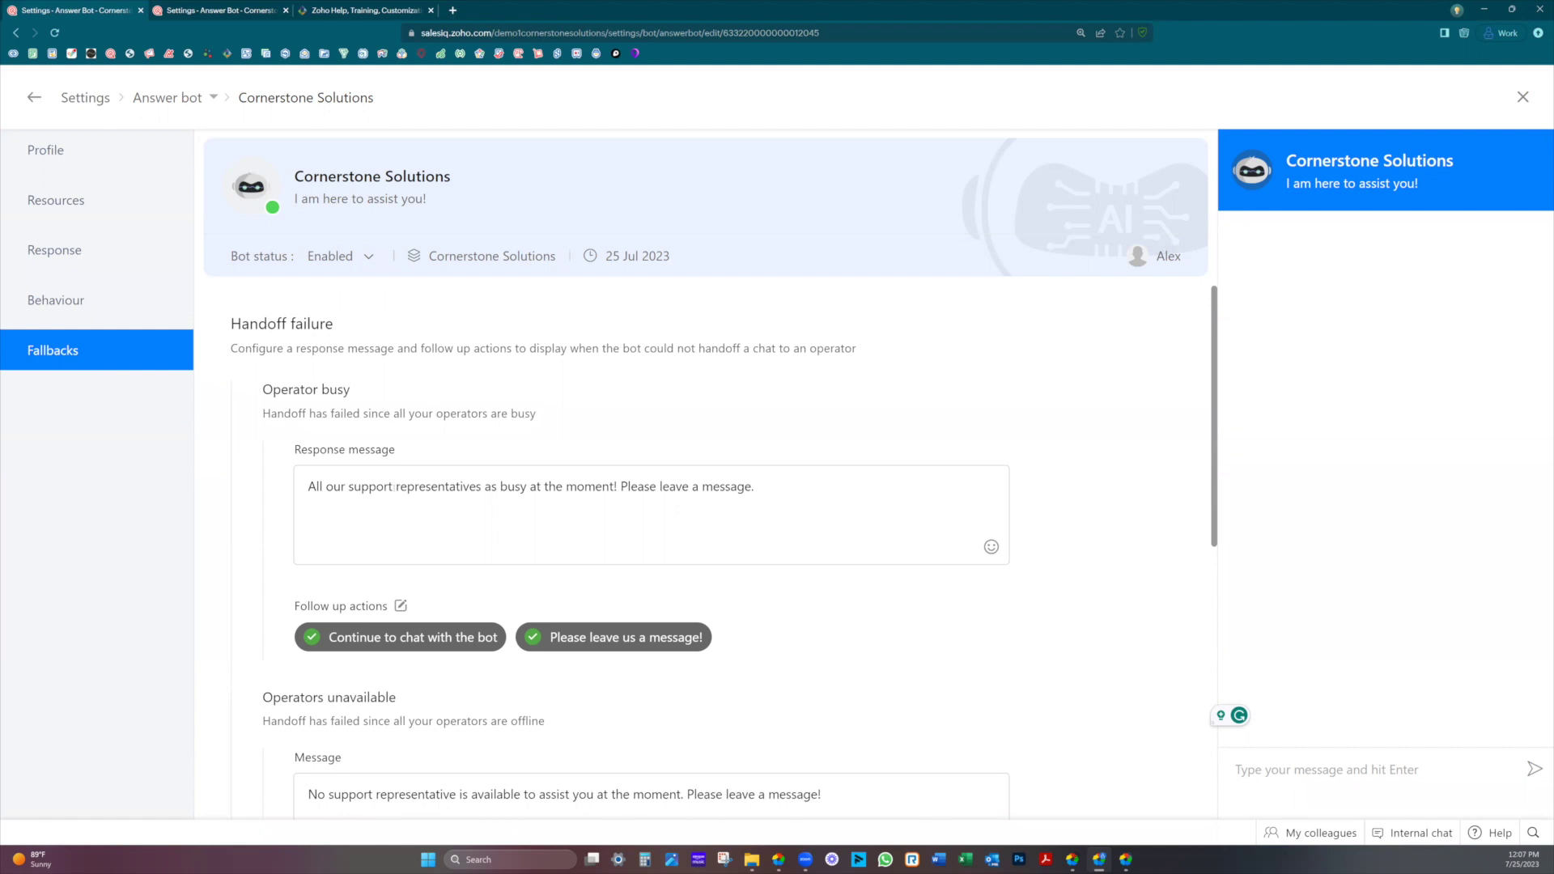
pyautogui.moveTo(376, 486); pyautogui.dragTo(437, 486)
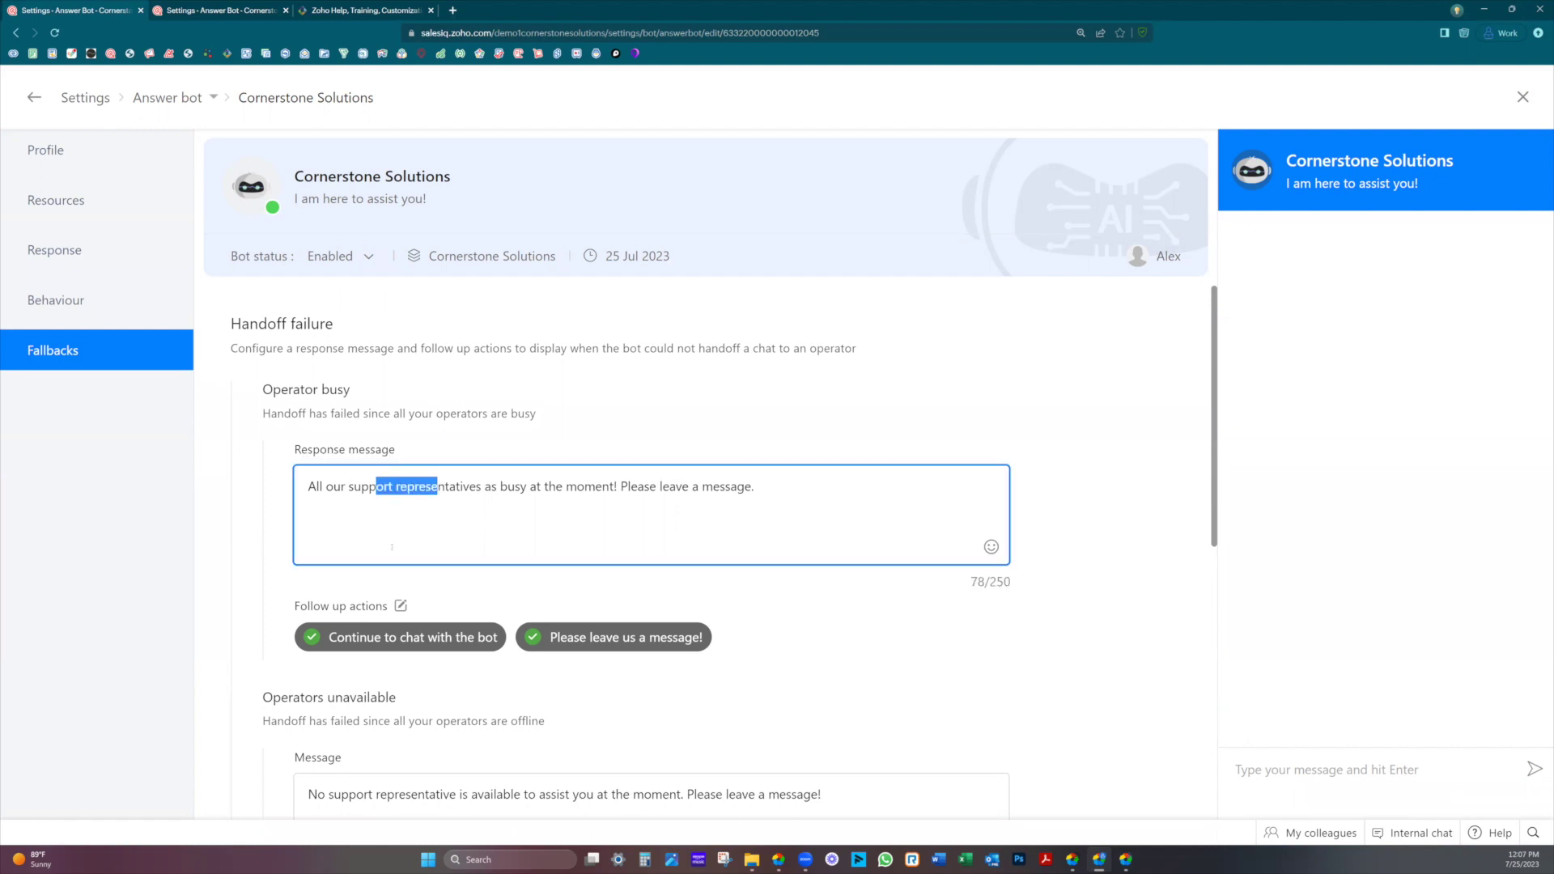
pyautogui.scroll(-1, 394, 543)
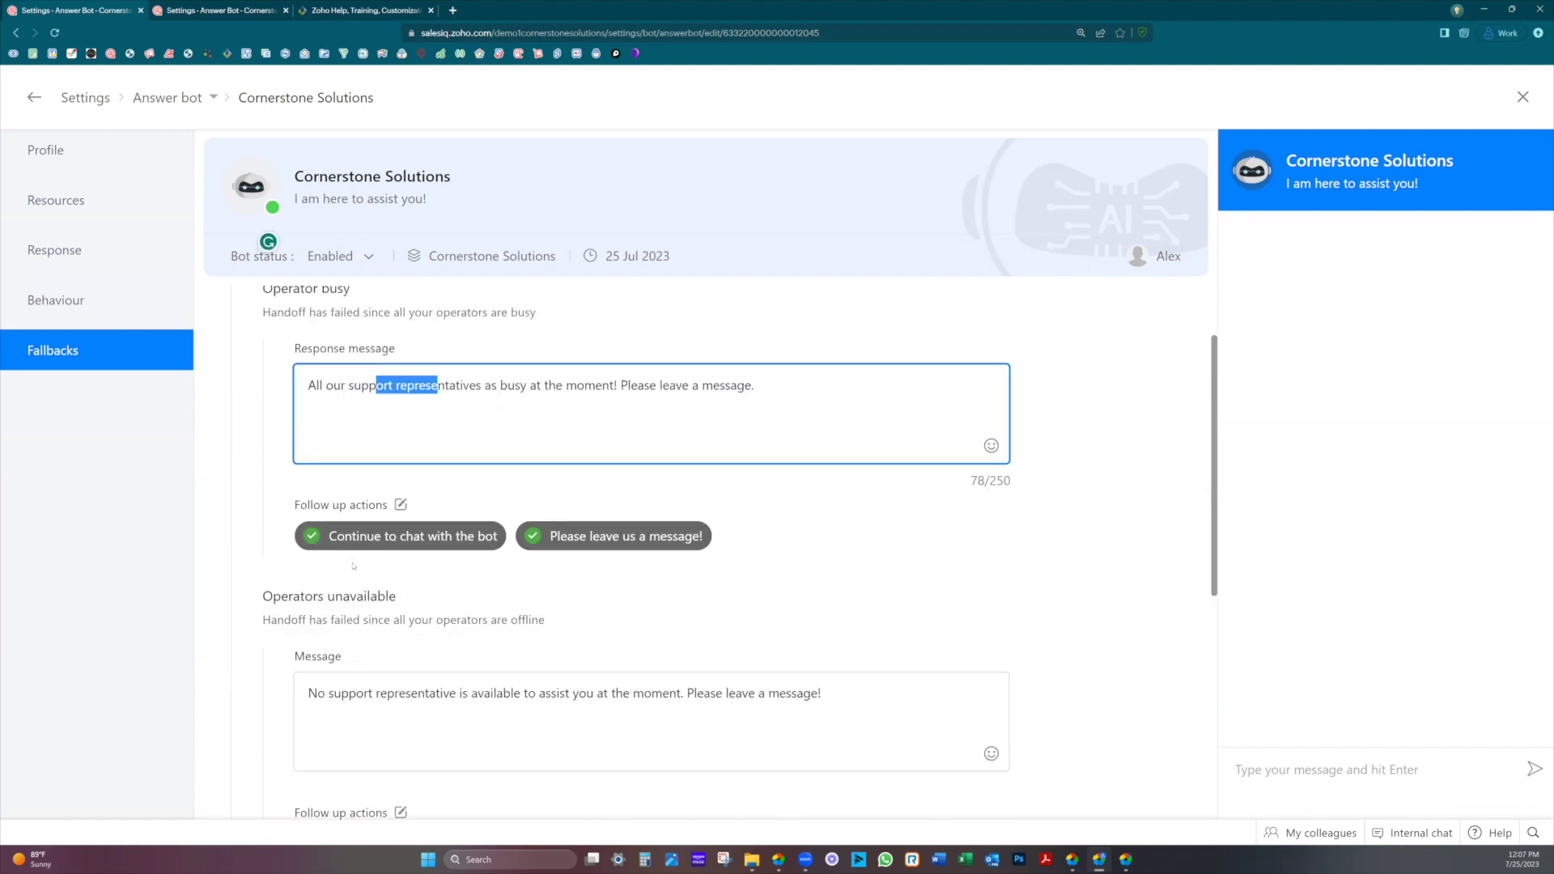
pyautogui.scroll(-2, 378, 578)
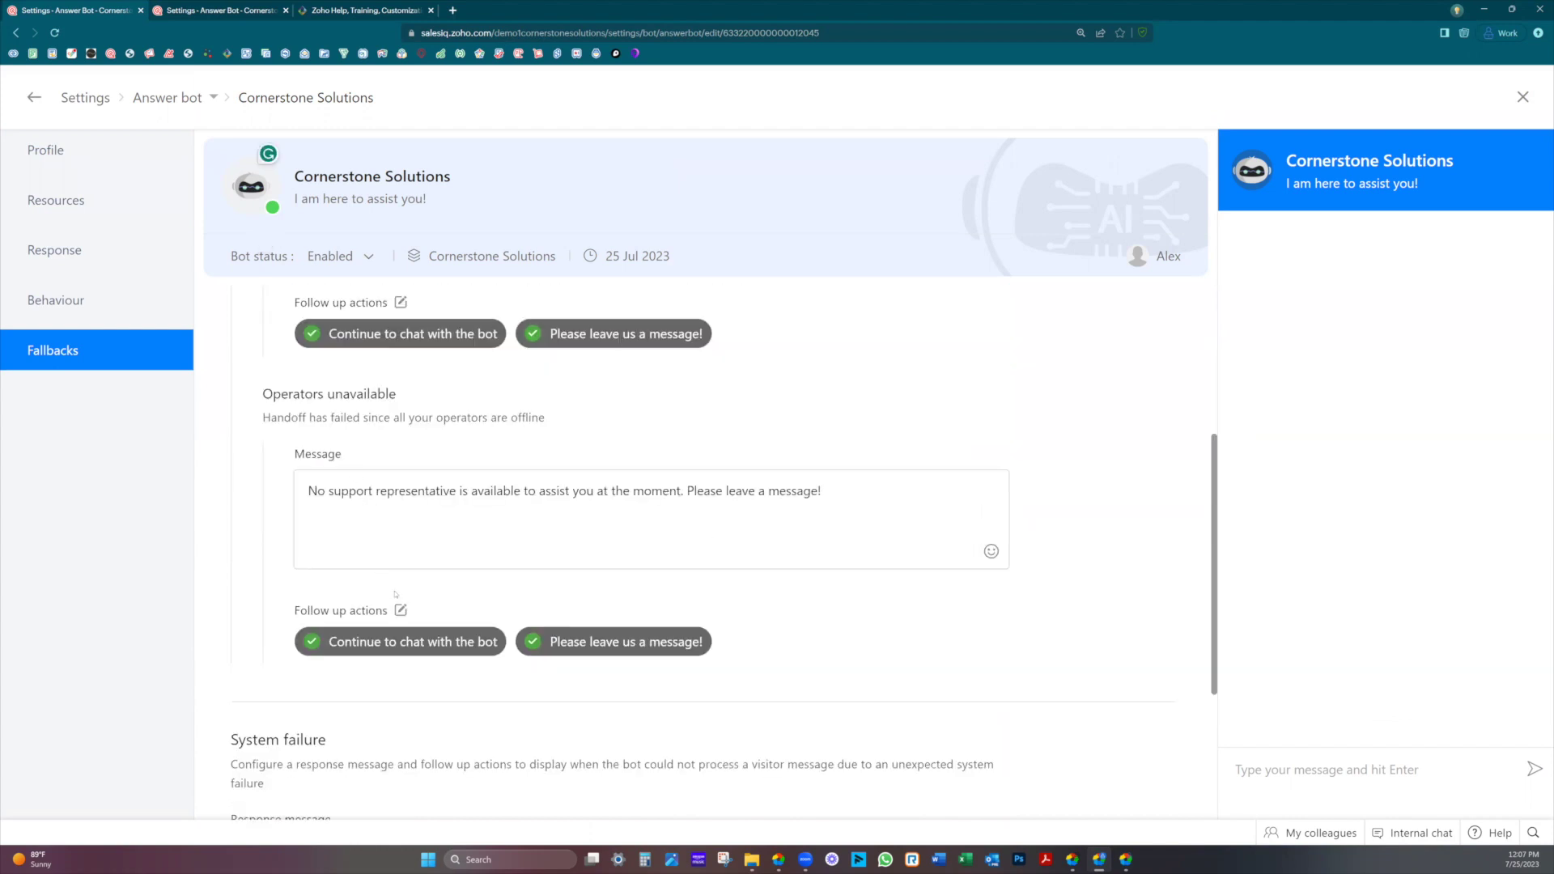
pyautogui.scroll(-1, 394, 594)
pyautogui.scroll(-1, 391, 596)
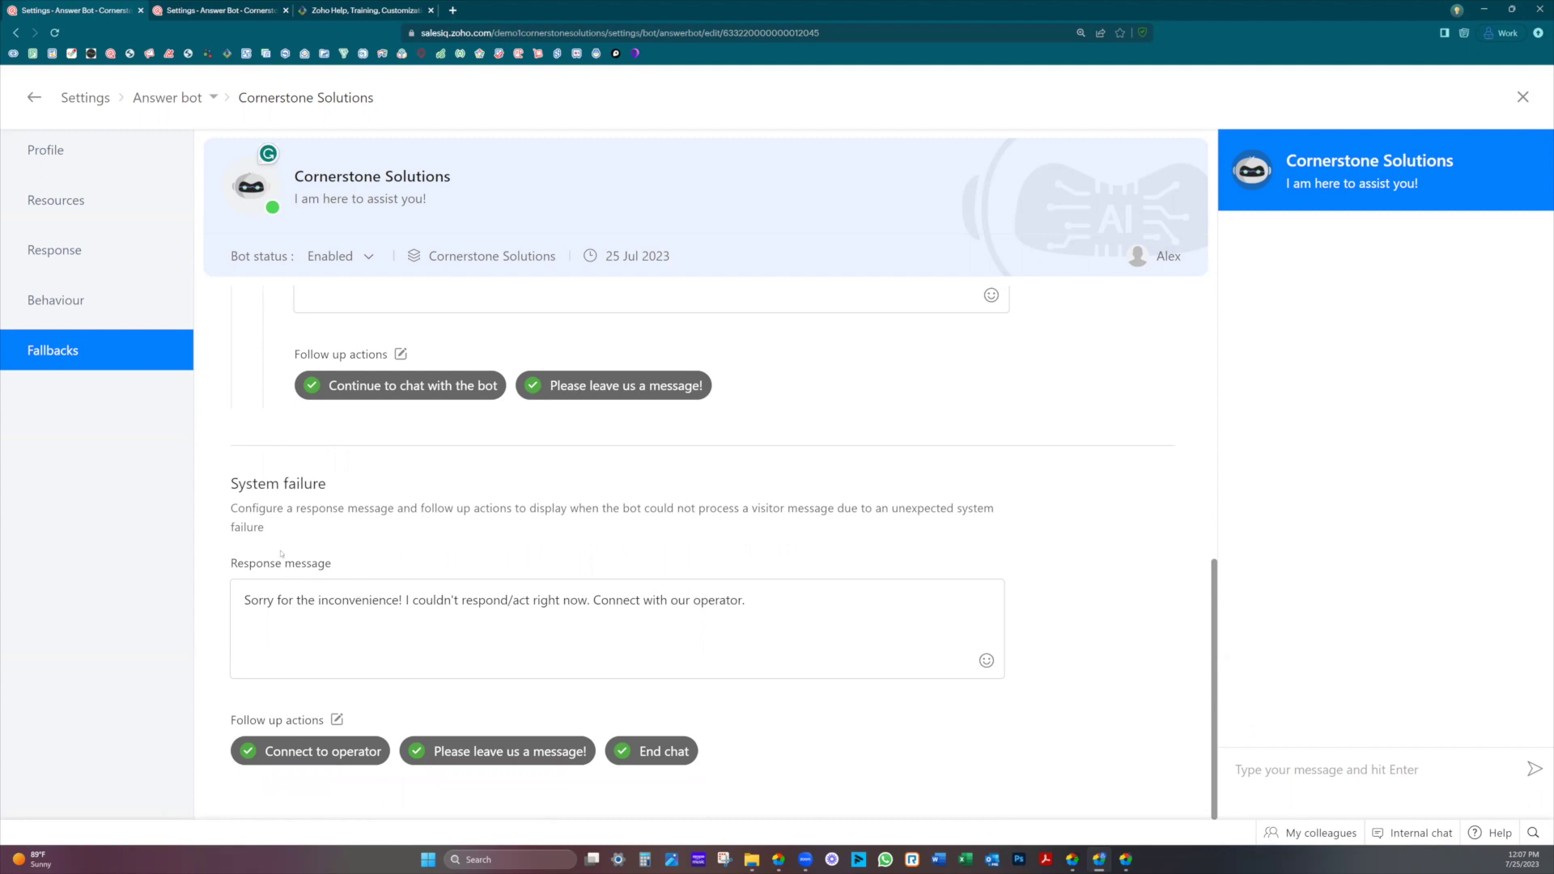
pyautogui.scroll(1, 458, 560)
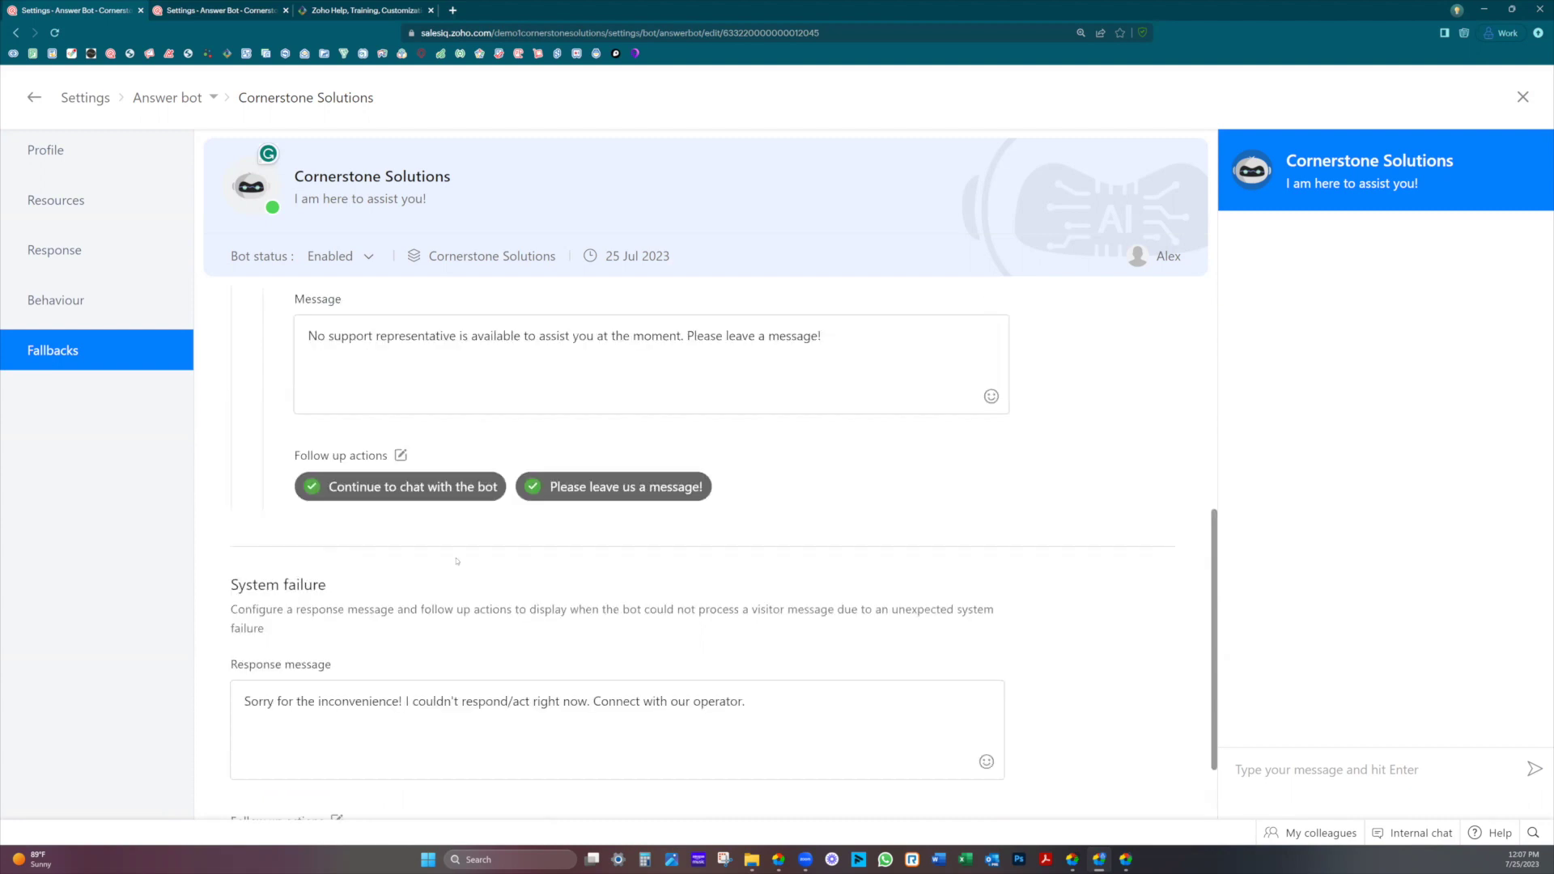
pyautogui.scroll(3, 458, 559)
pyautogui.scroll(1, 457, 560)
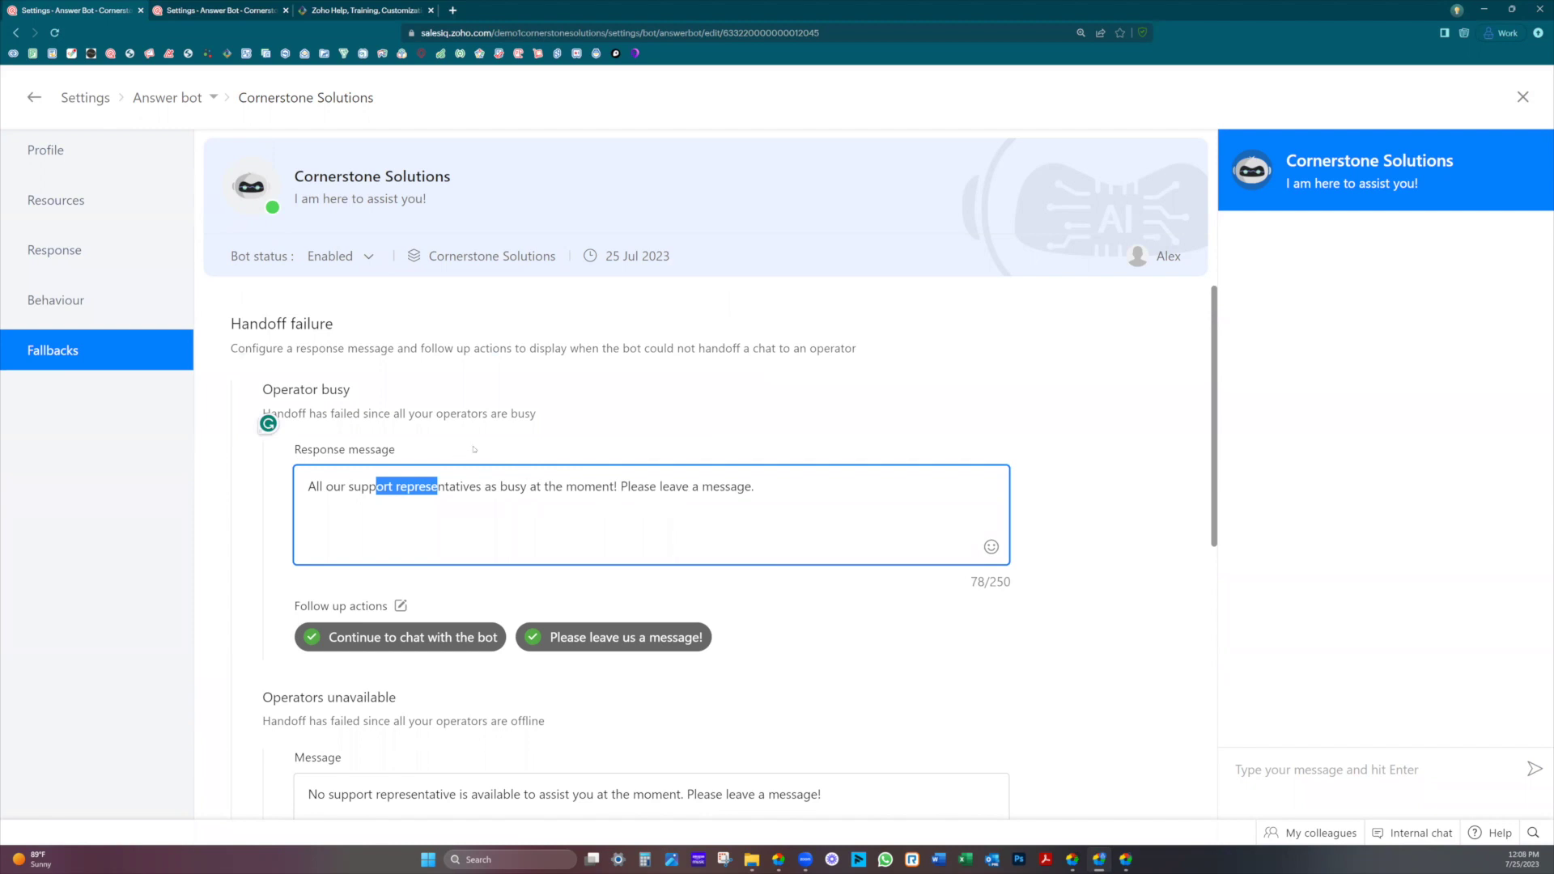
pyautogui.click(501, 385)
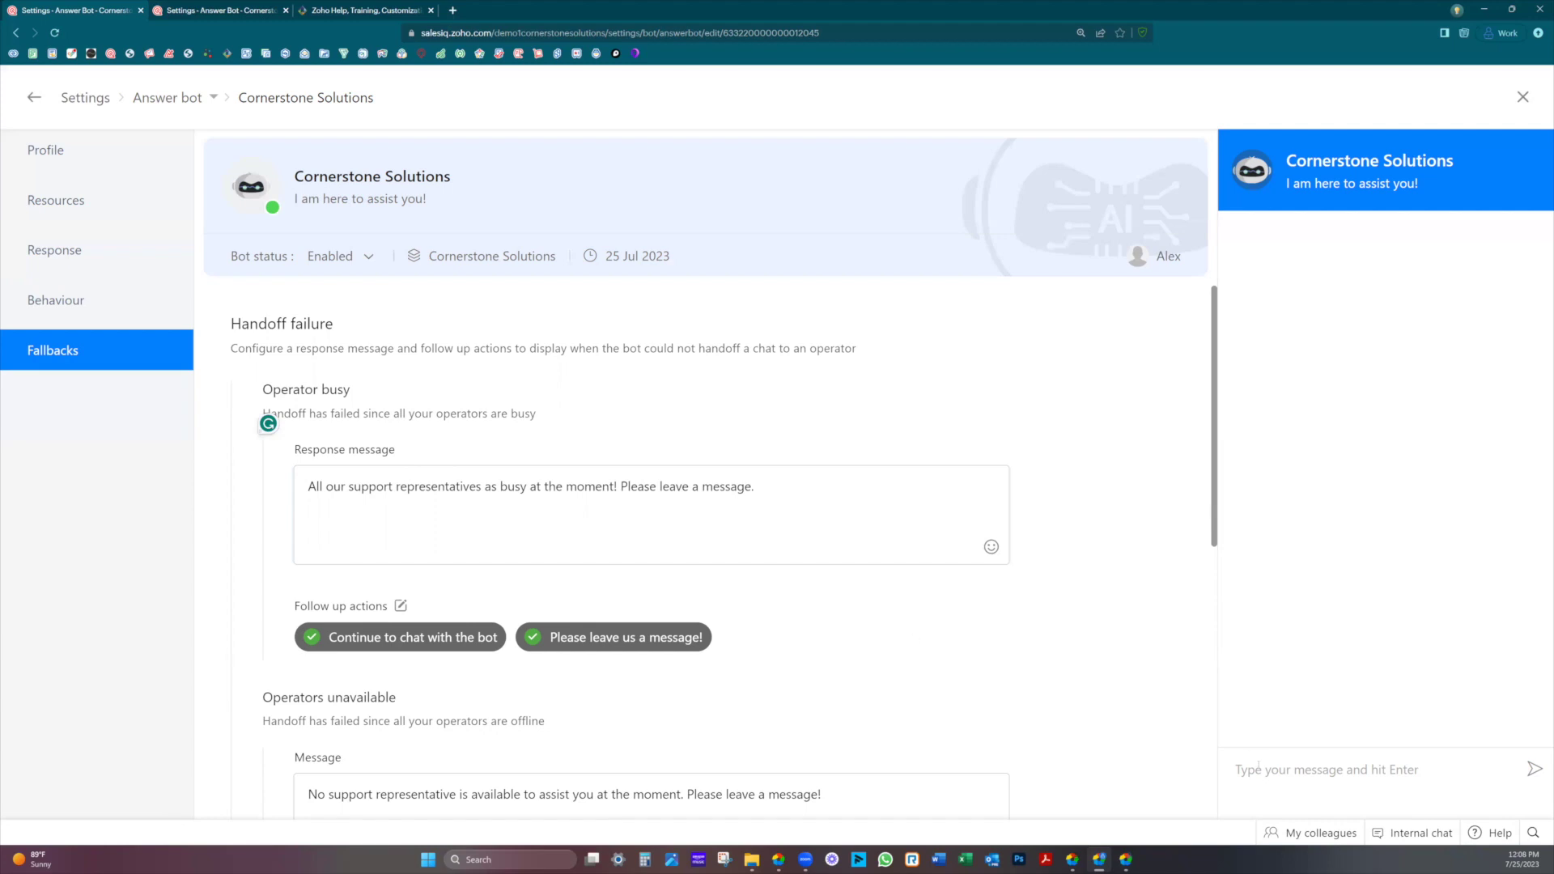
# - Send a test question in the bot preview and highlight part of its reply
pyautogui.click(1318, 769)
pyautogui.write('Zoho')
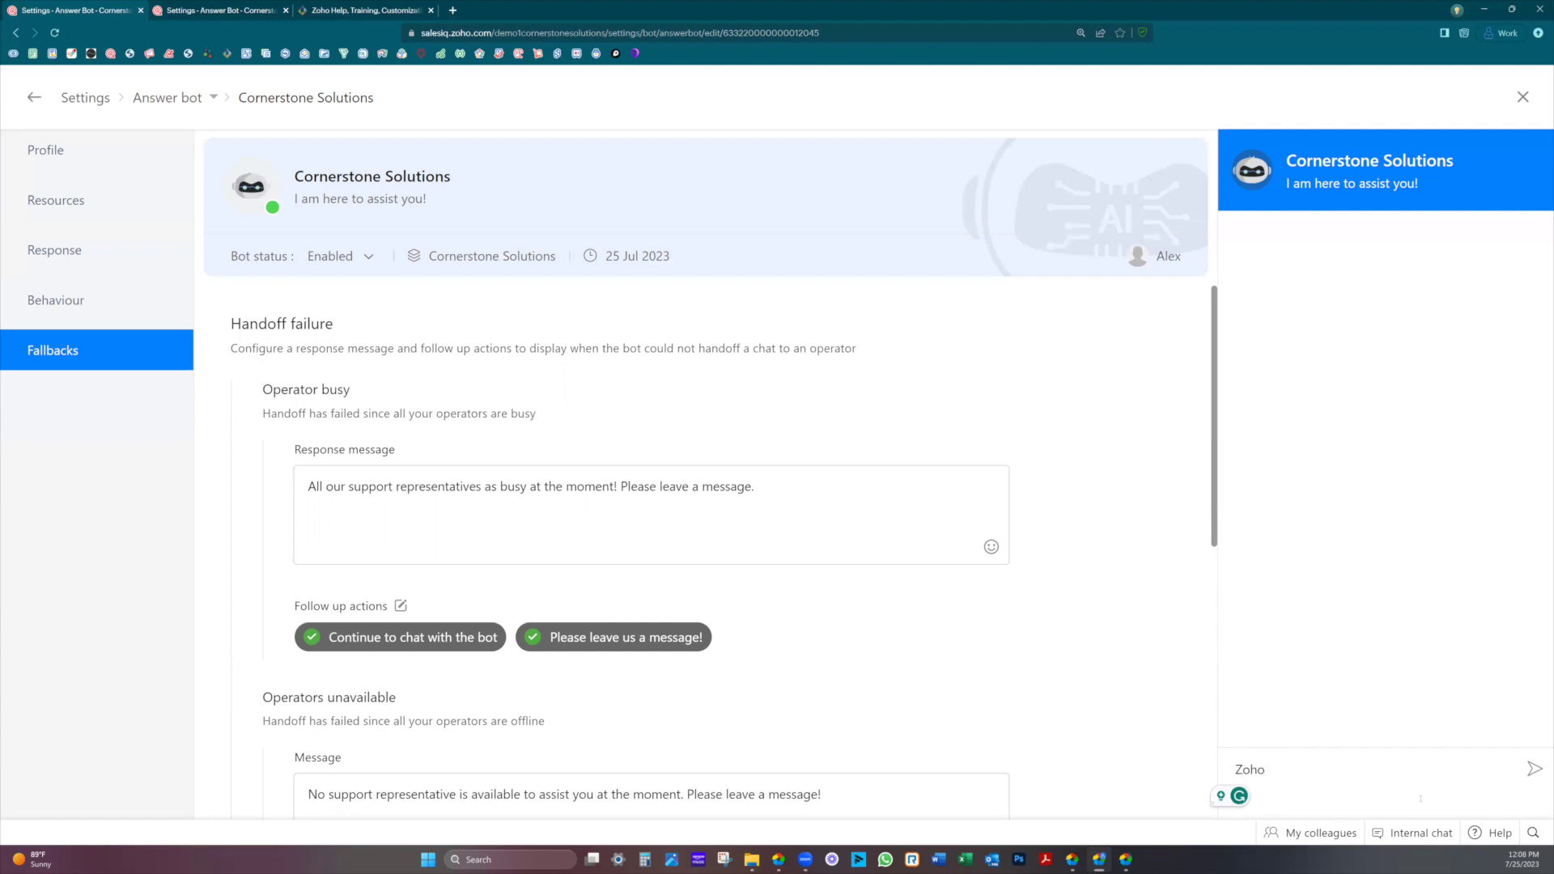
pyautogui.write(' CRM')
pyautogui.press('Return')
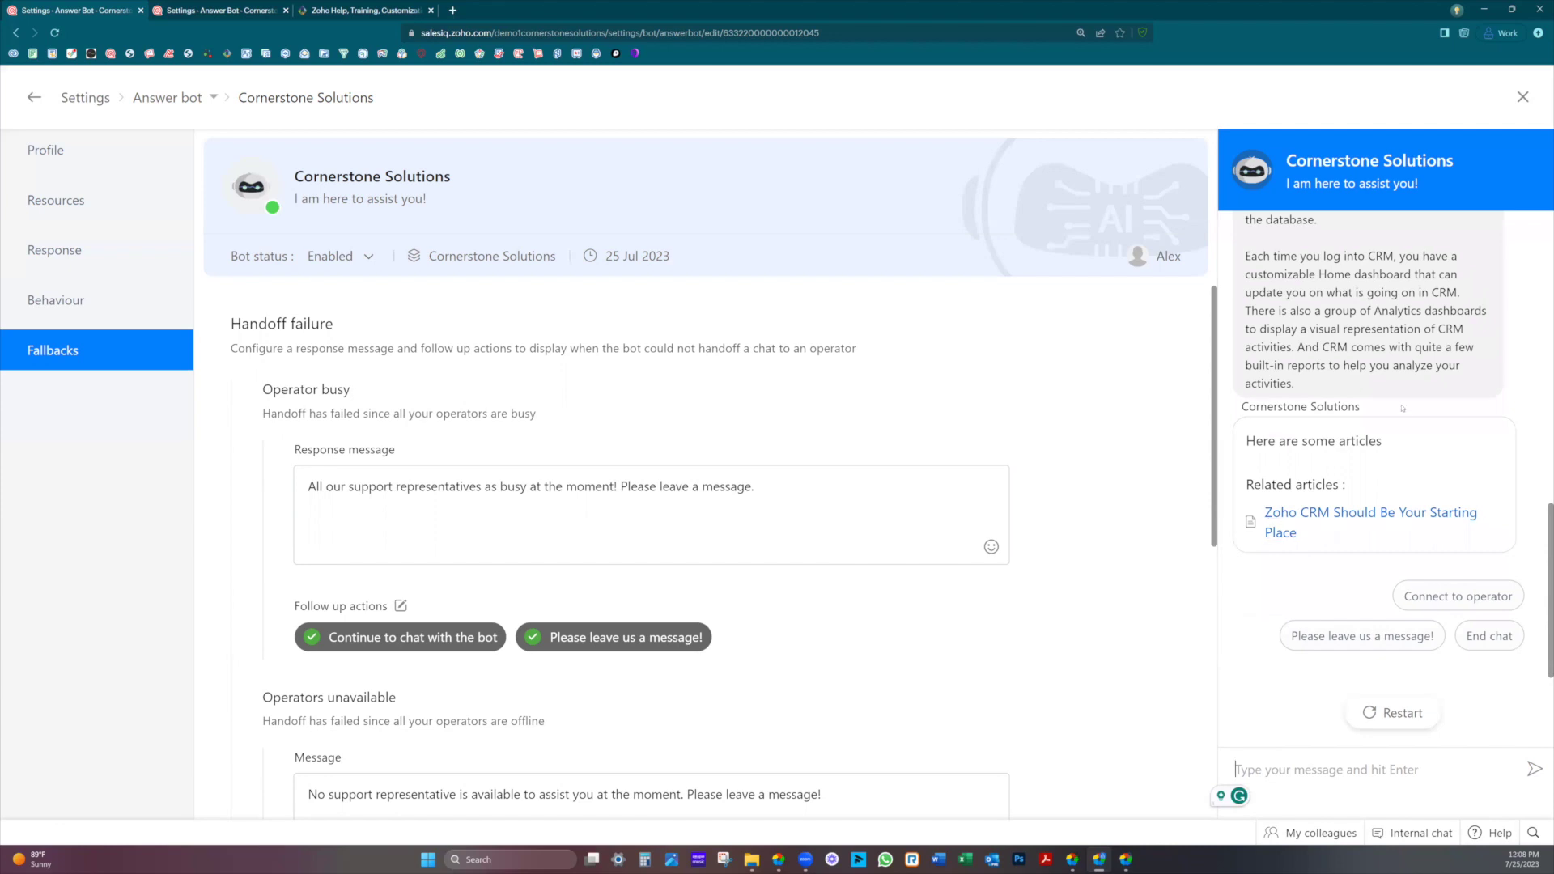
pyautogui.scroll(3, 1403, 408)
pyautogui.scroll(3, 1401, 411)
pyautogui.scroll(3, 1401, 413)
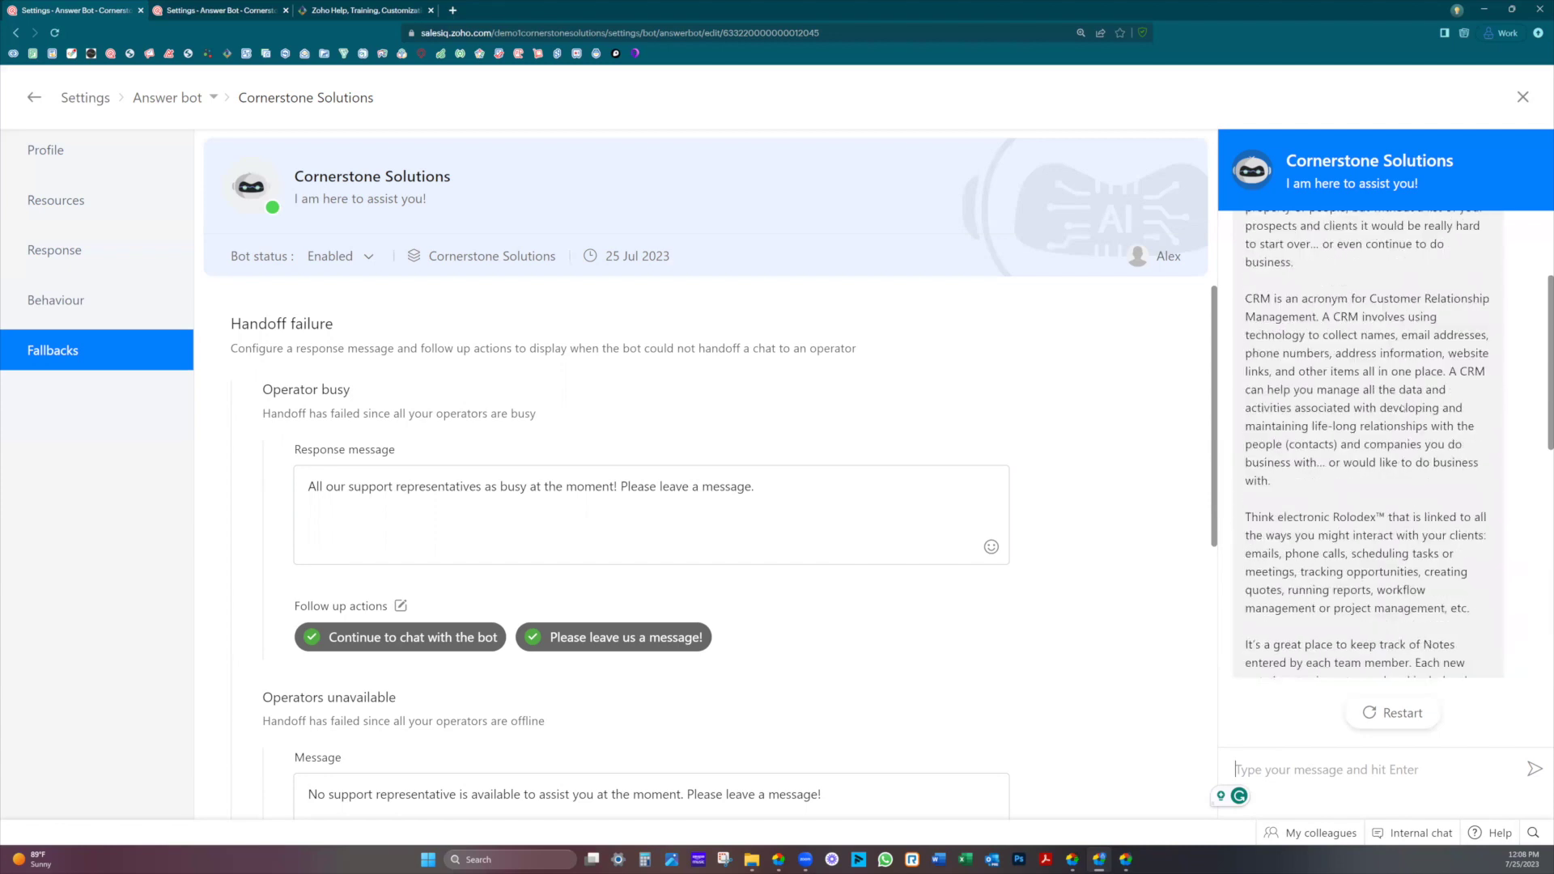
pyautogui.scroll(3, 1402, 415)
pyautogui.moveTo(1300, 362); pyautogui.dragTo(1354, 471)
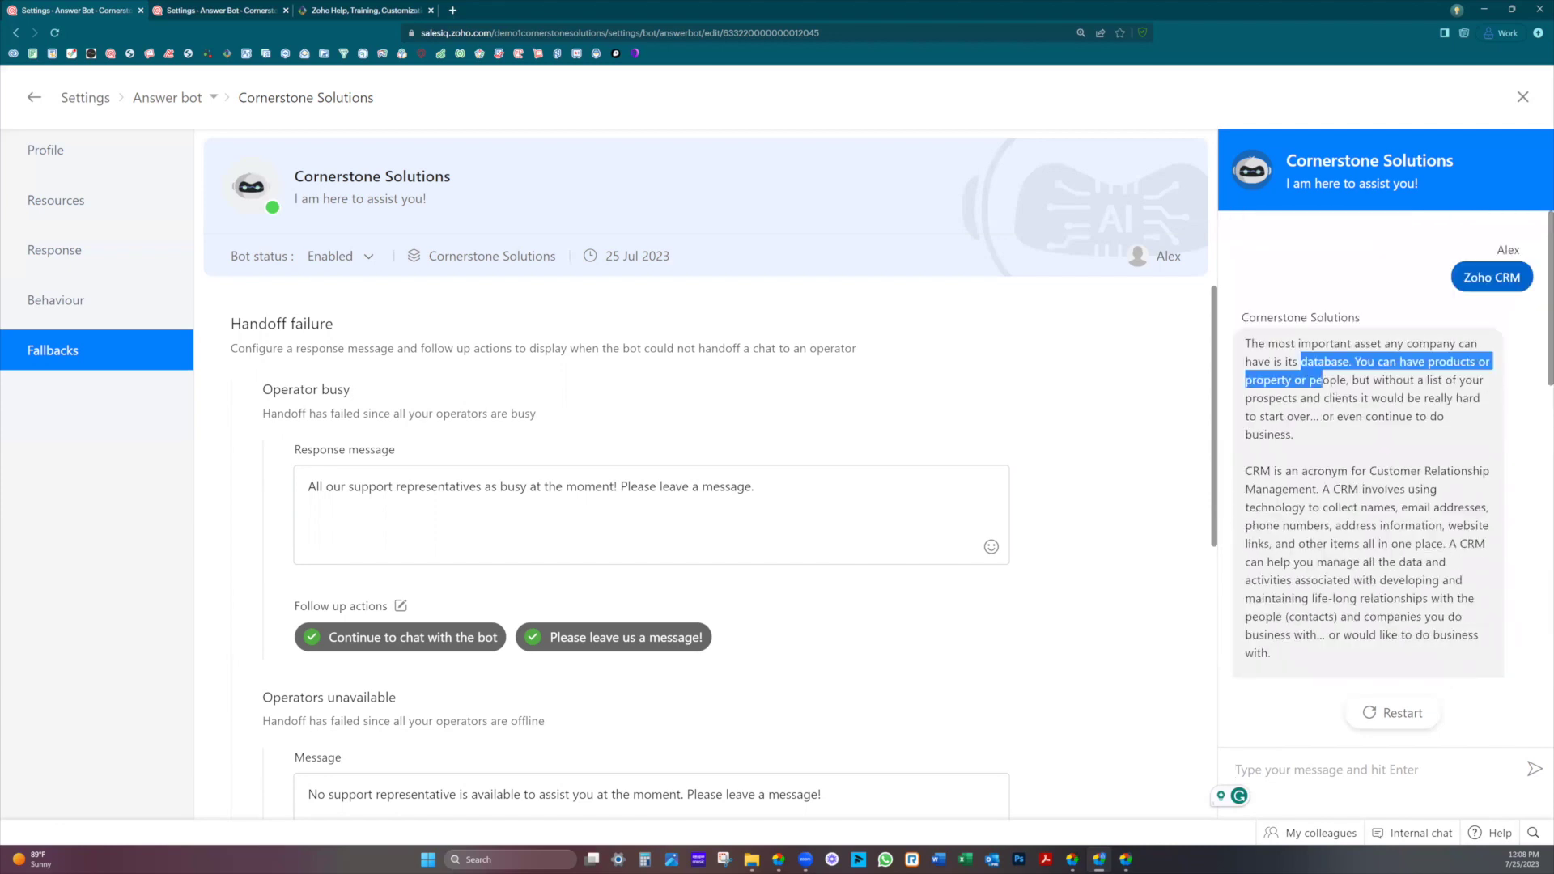
pyautogui.scroll(-3, 1354, 472)
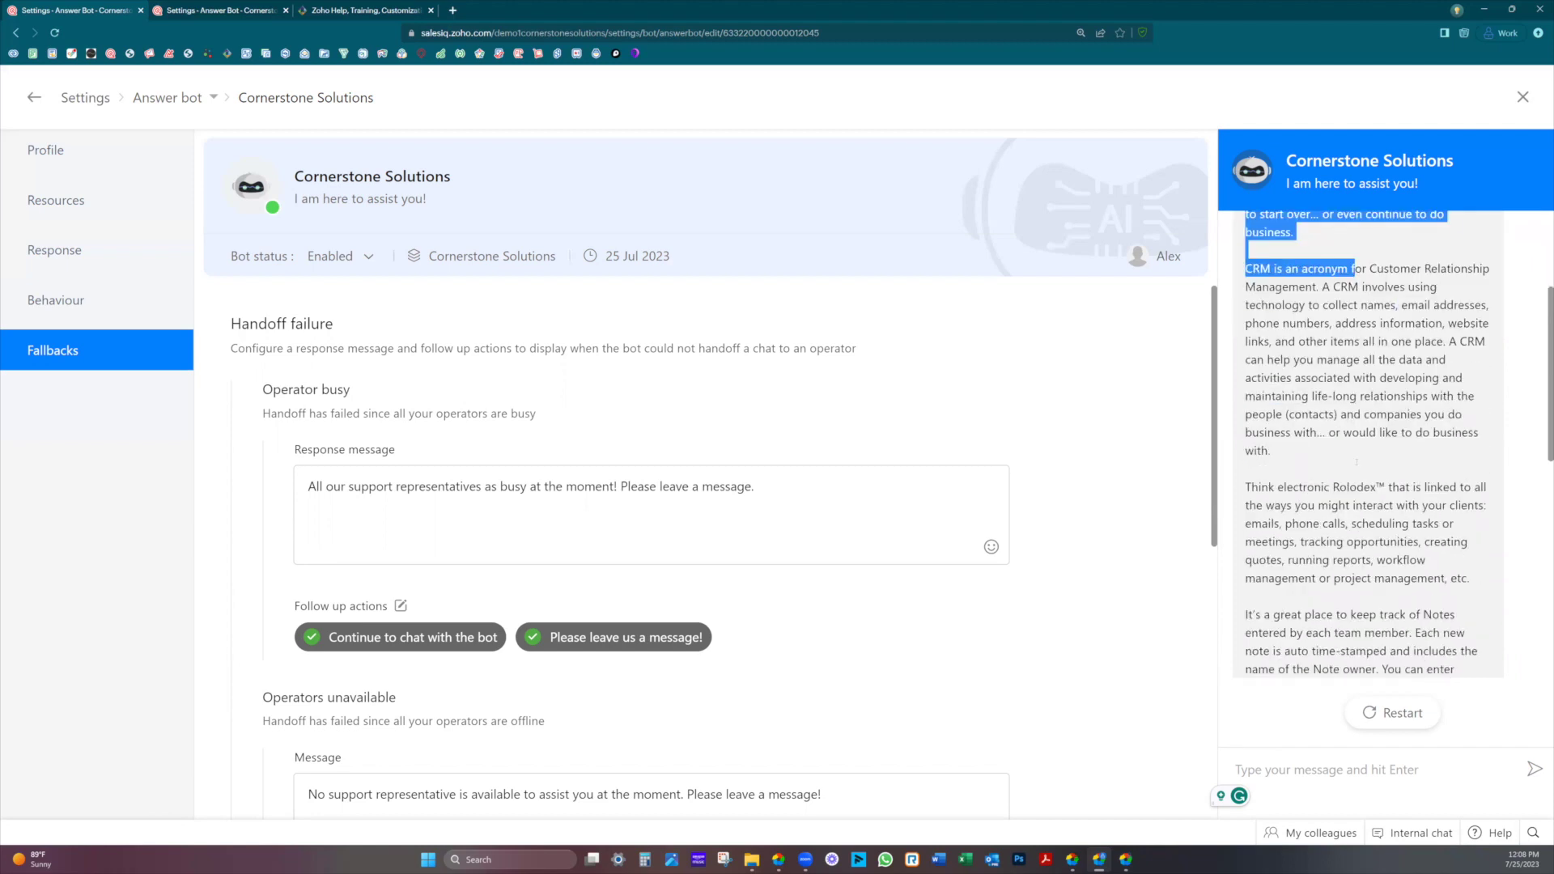
pyautogui.scroll(-3, 1336, 486)
pyautogui.scroll(-3, 1330, 498)
pyautogui.scroll(-3, 1319, 511)
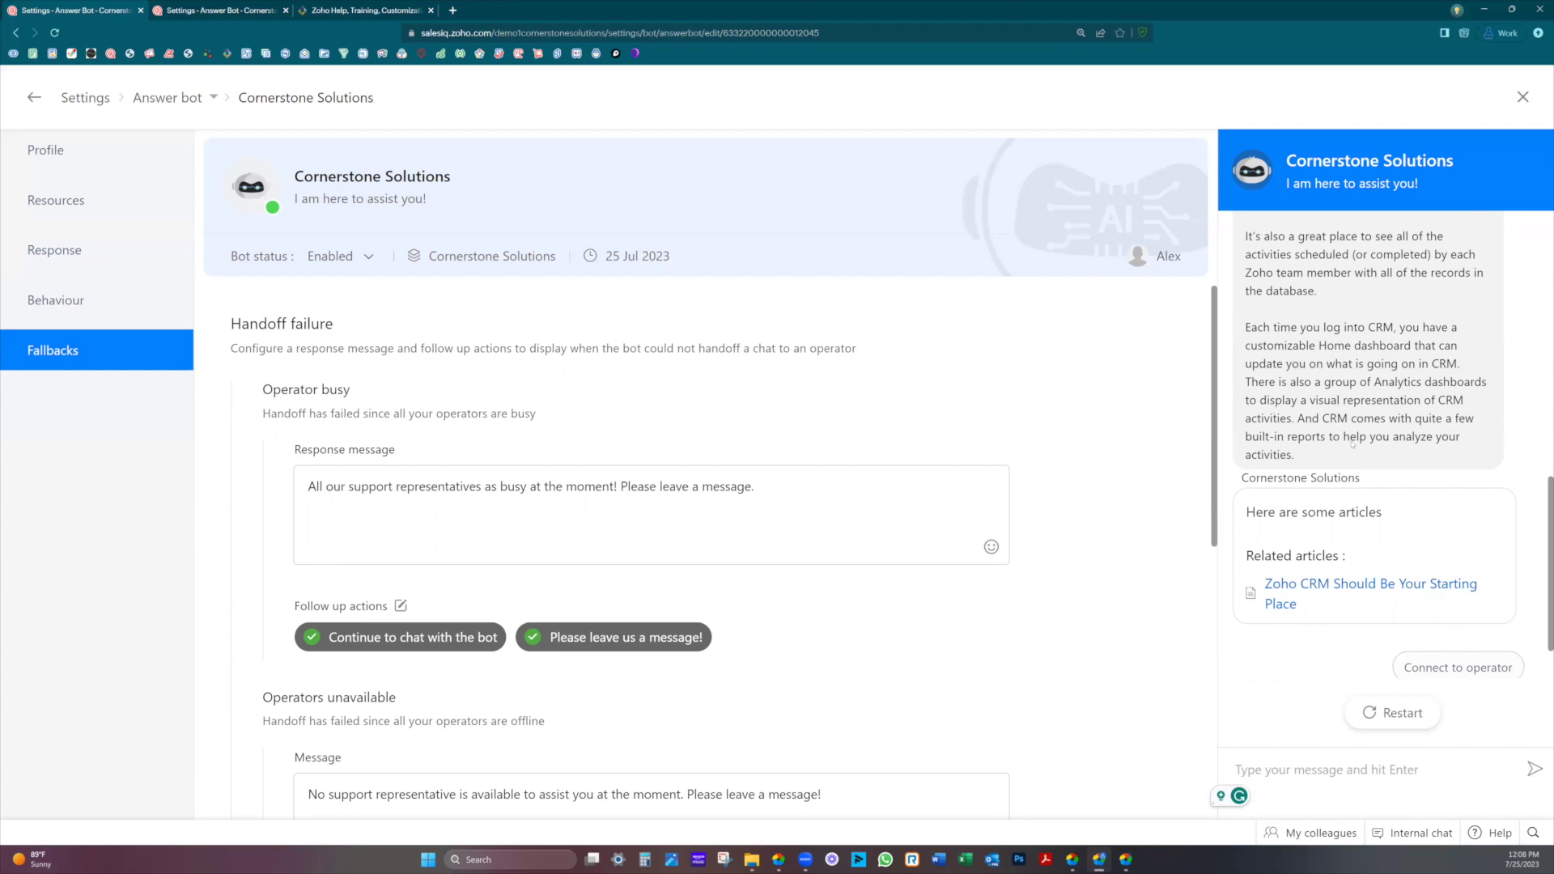
pyautogui.scroll(3, 1349, 437)
pyautogui.scroll(3, 1336, 402)
pyautogui.scroll(3, 1325, 353)
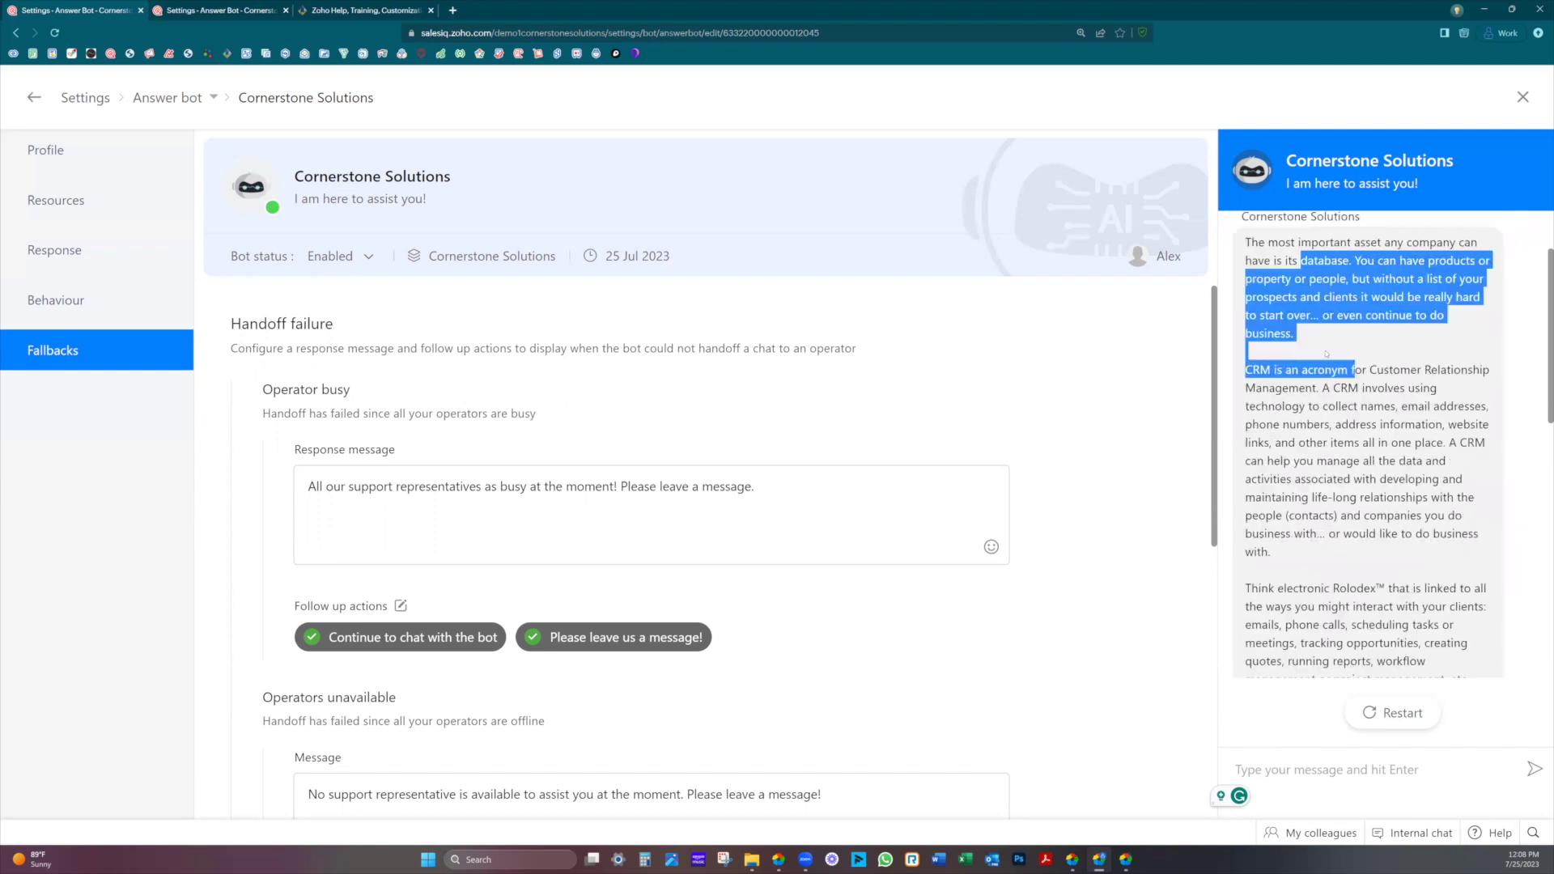
pyautogui.scroll(2, 1325, 354)
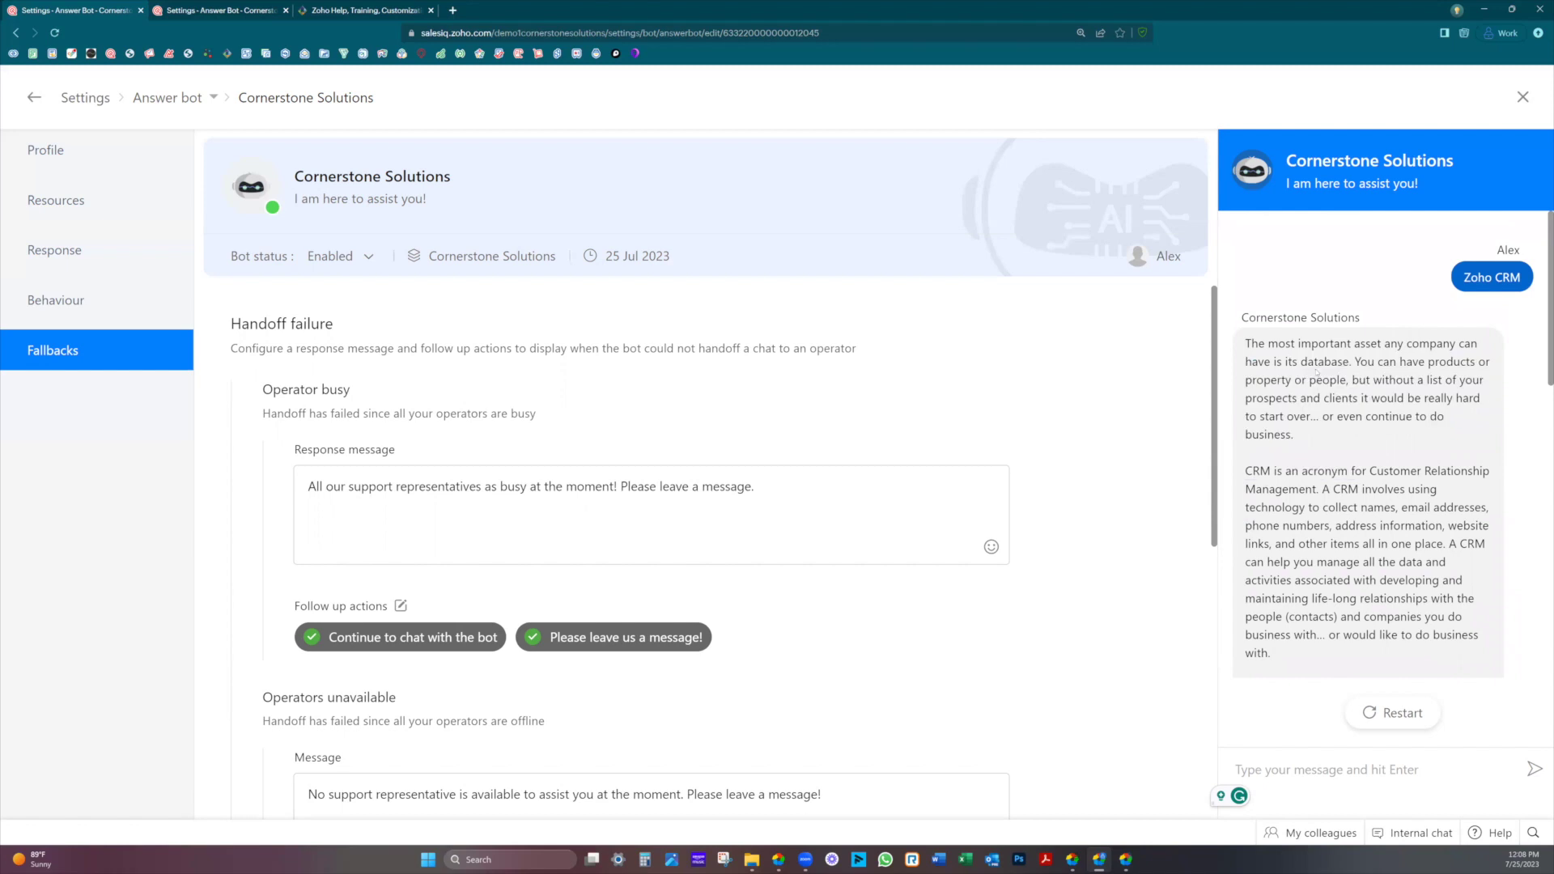
pyautogui.scroll(-3, 1312, 514)
pyautogui.scroll(-3, 1311, 514)
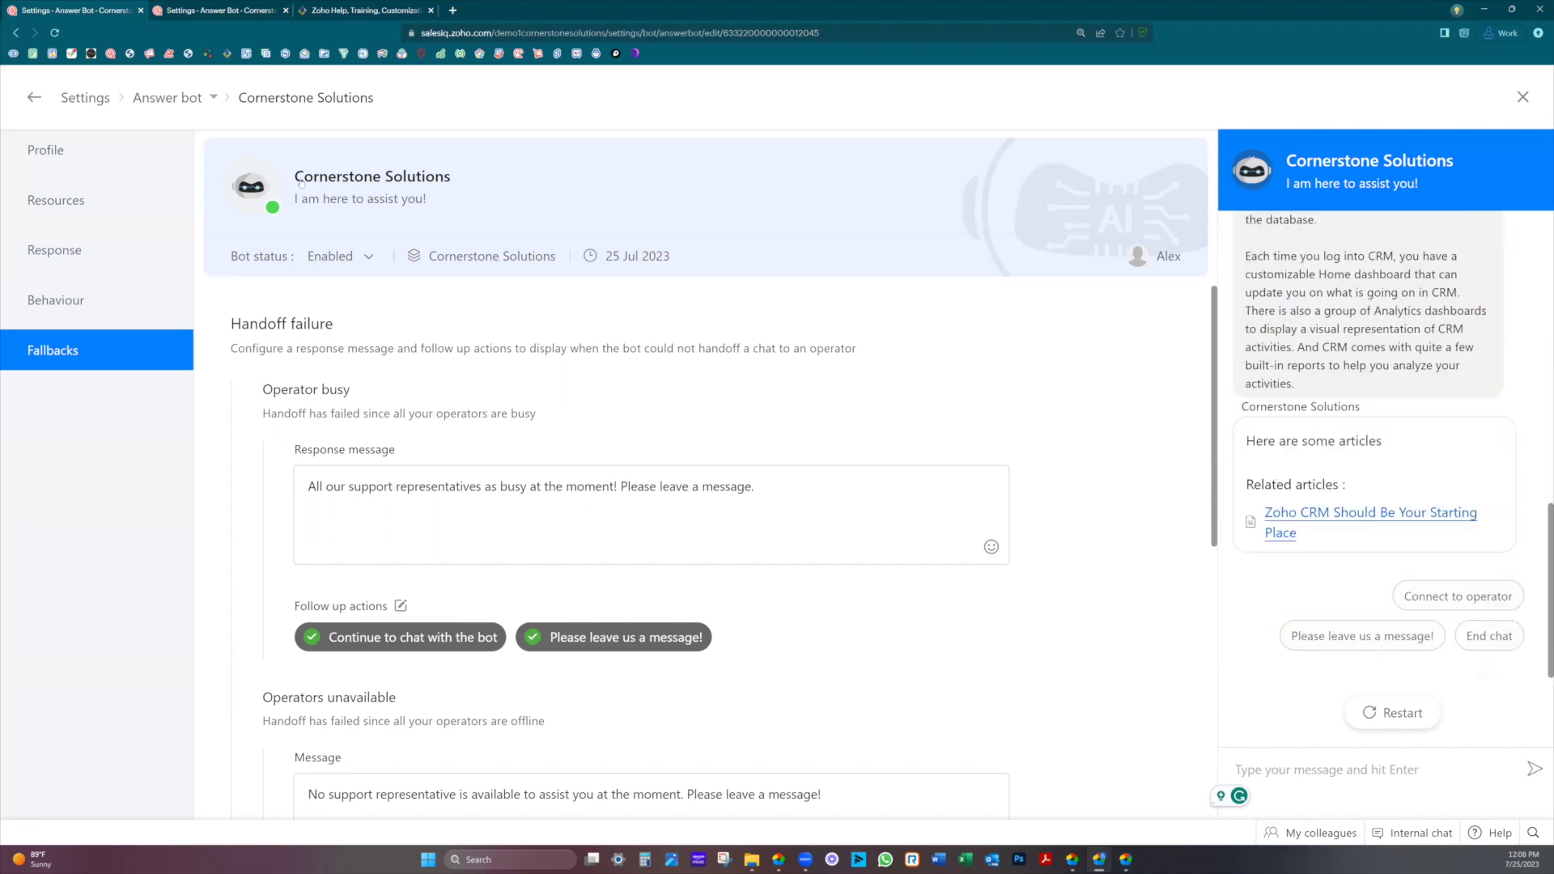
# - Remove Article from the bot's training resources and save the change
pyautogui.click(87, 203)
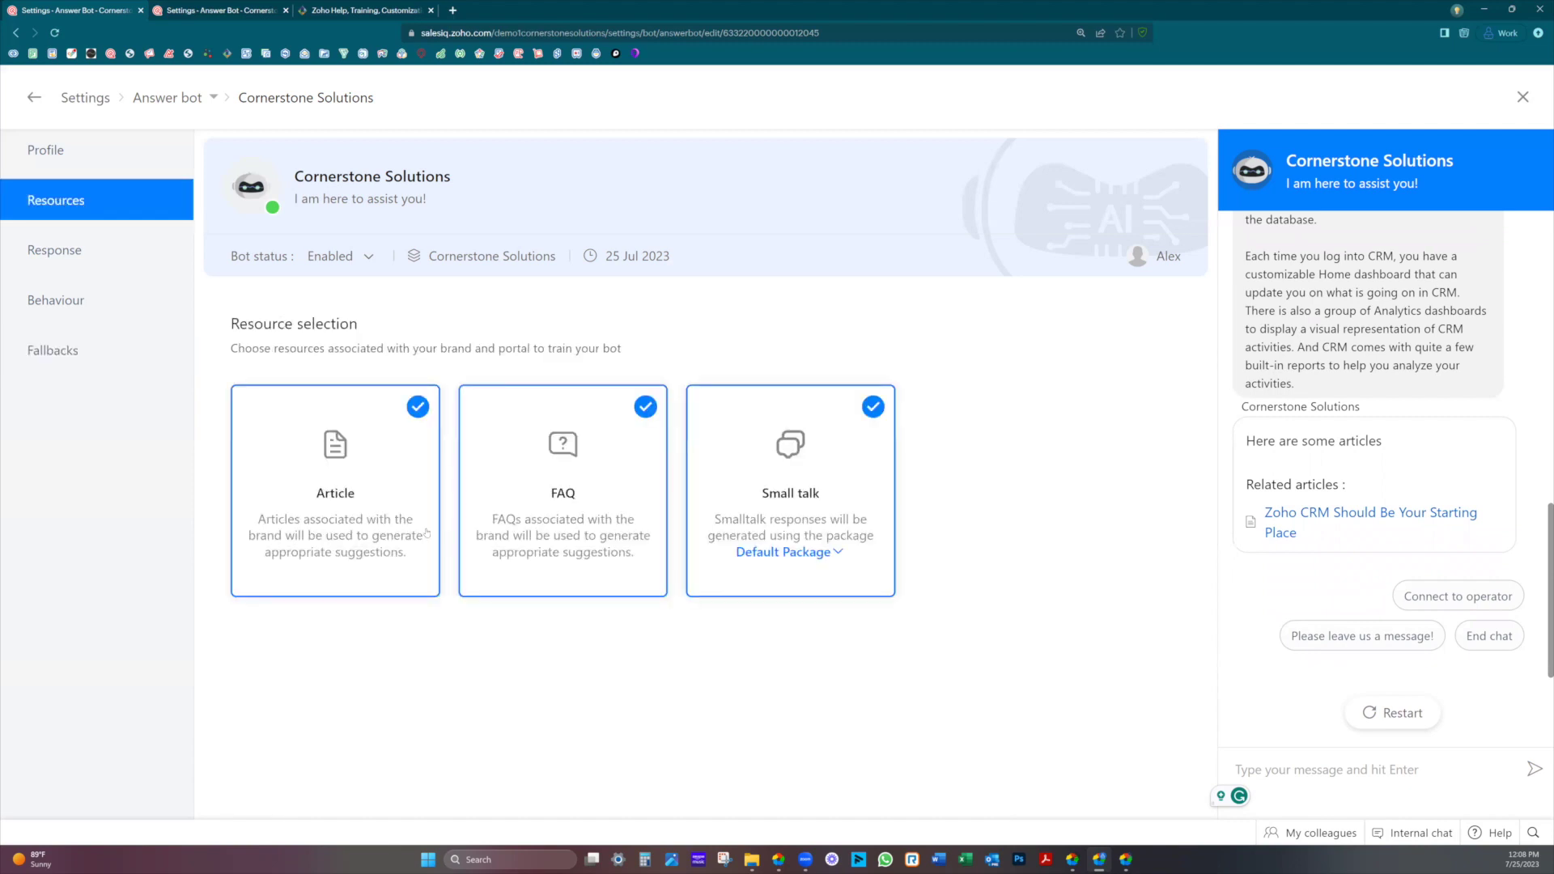
pyautogui.click(413, 410)
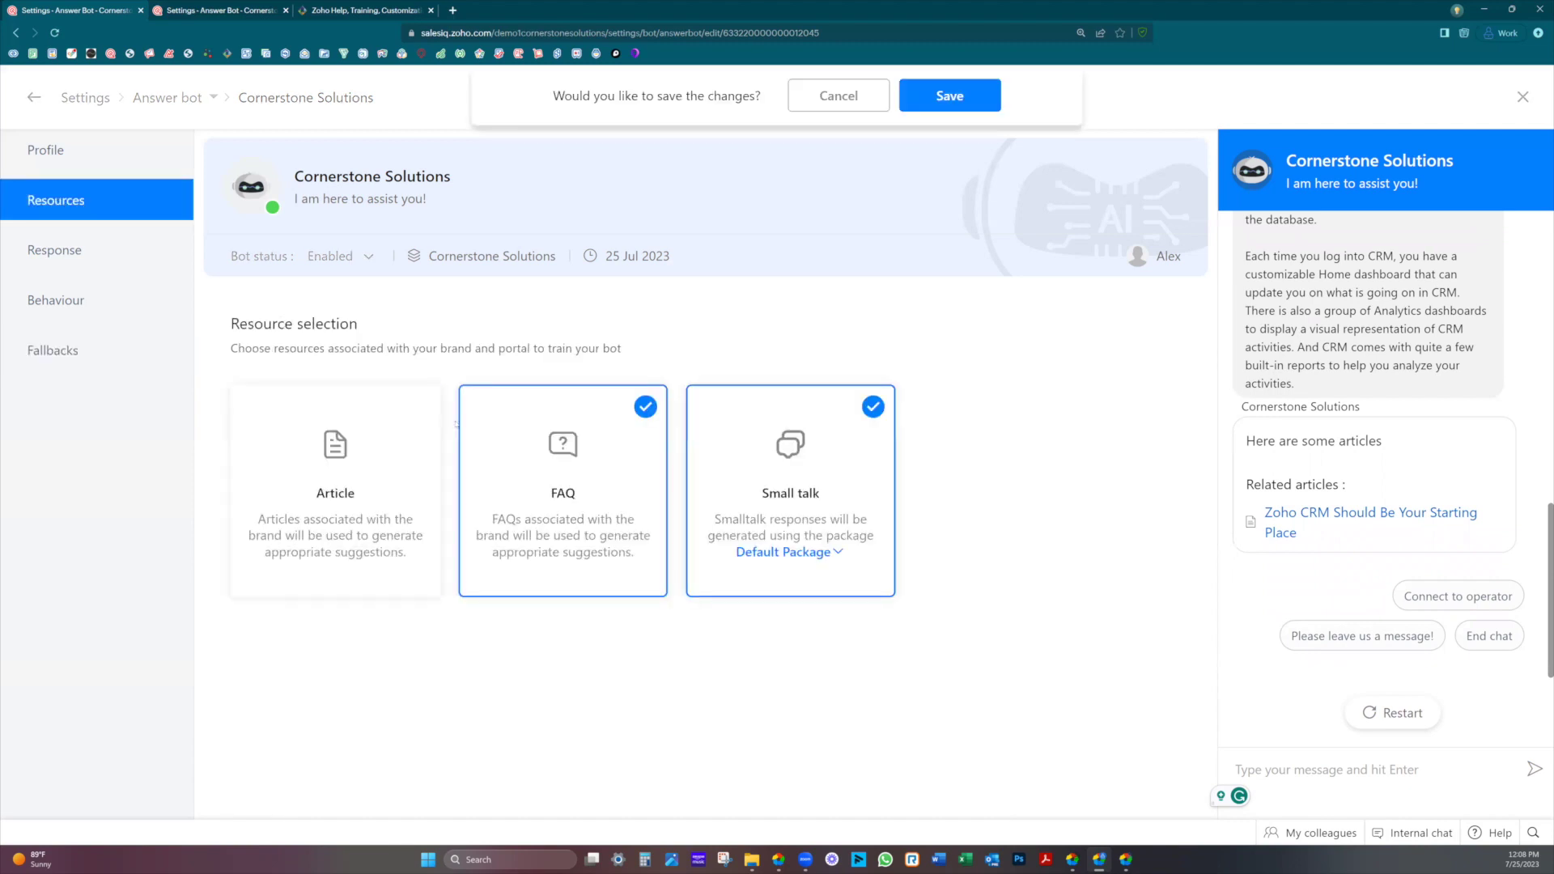
pyautogui.click(987, 101)
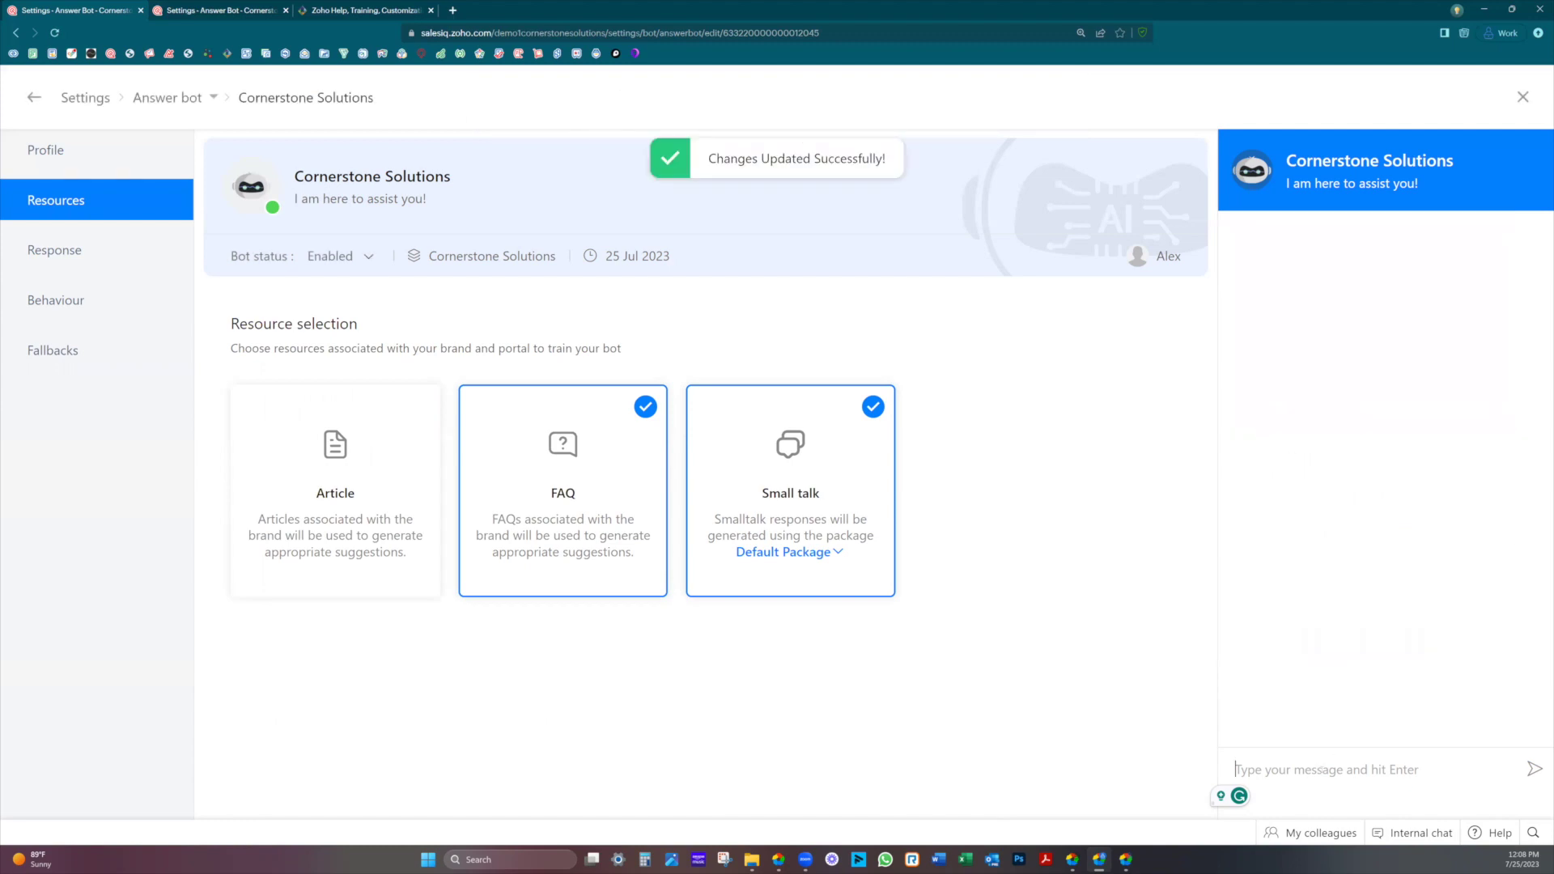
pyautogui.write('zoho ')
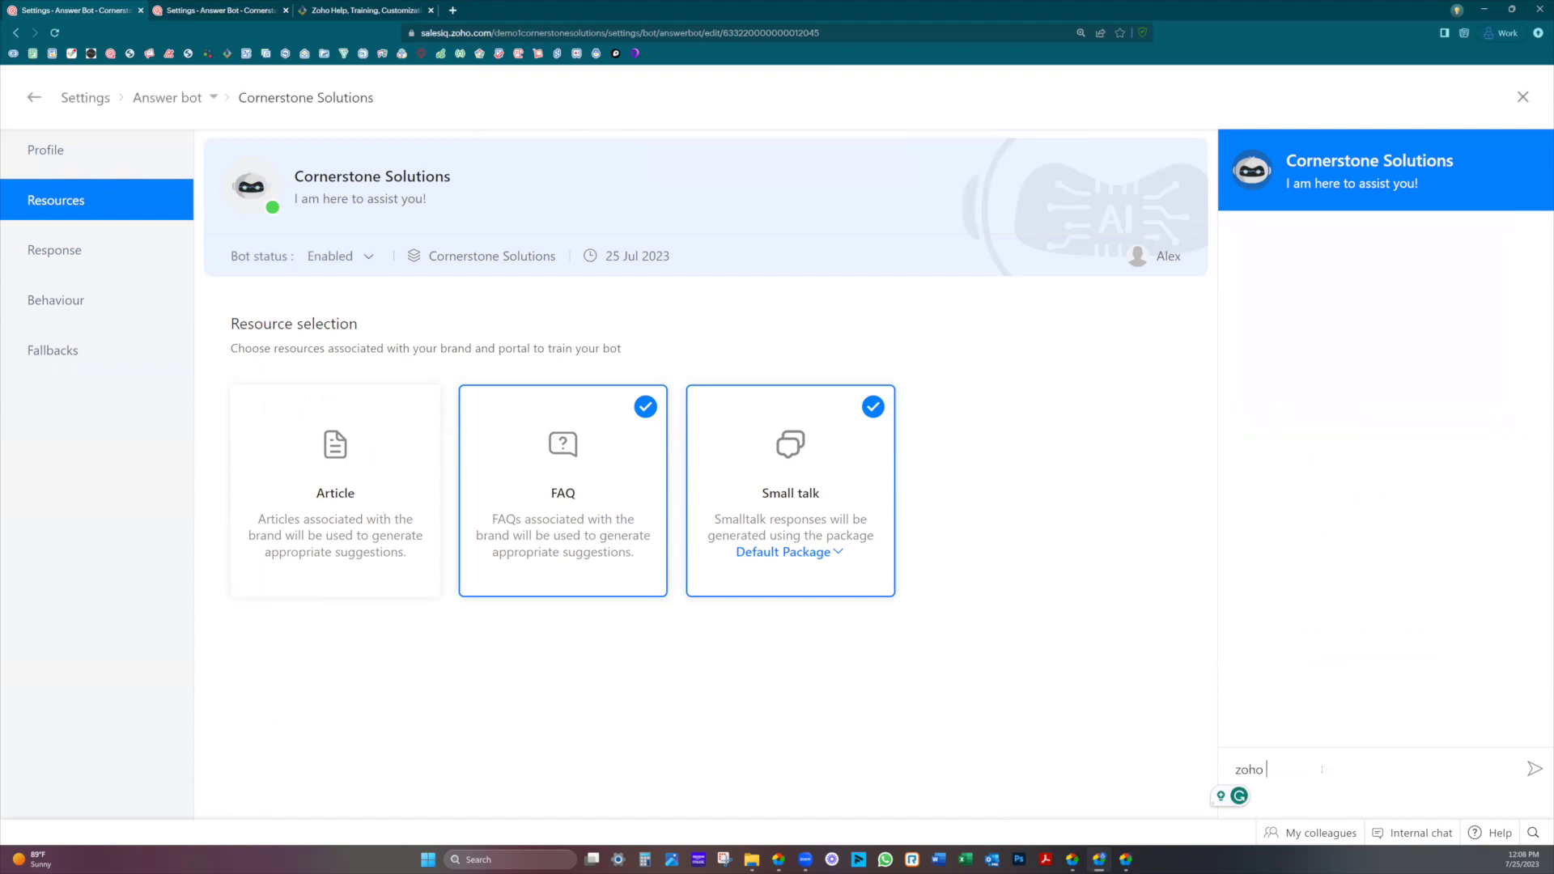
pyautogui.write('Qrm')
# - Send 'zoho crm' in the bot preview, then reselect Article as a bot resource
pyautogui.press('Return')
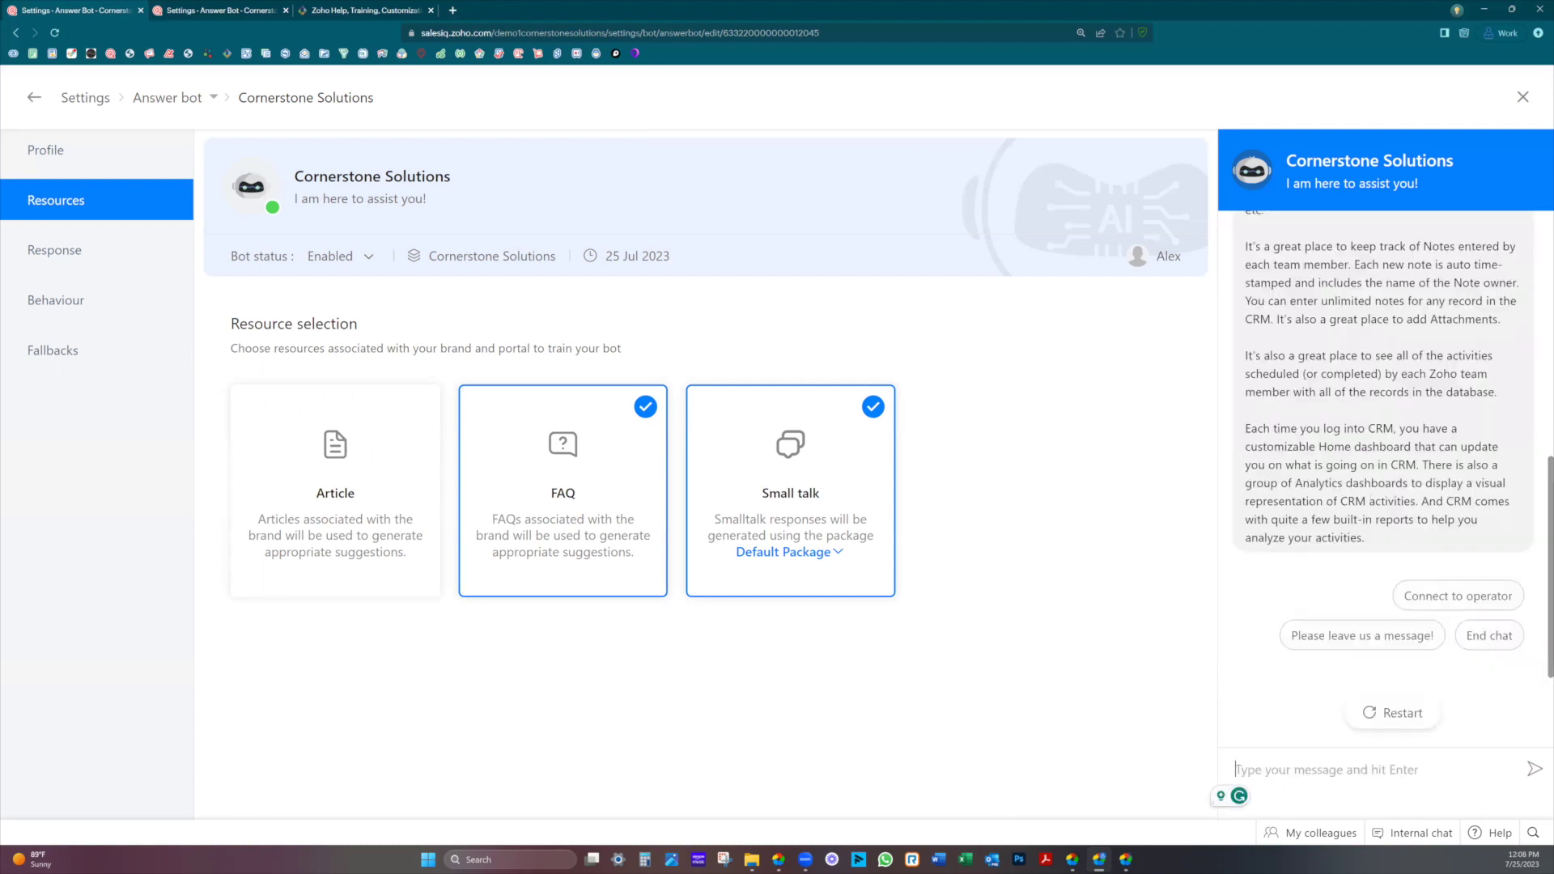
pyautogui.scroll(3, 1351, 374)
pyautogui.scroll(3, 1350, 375)
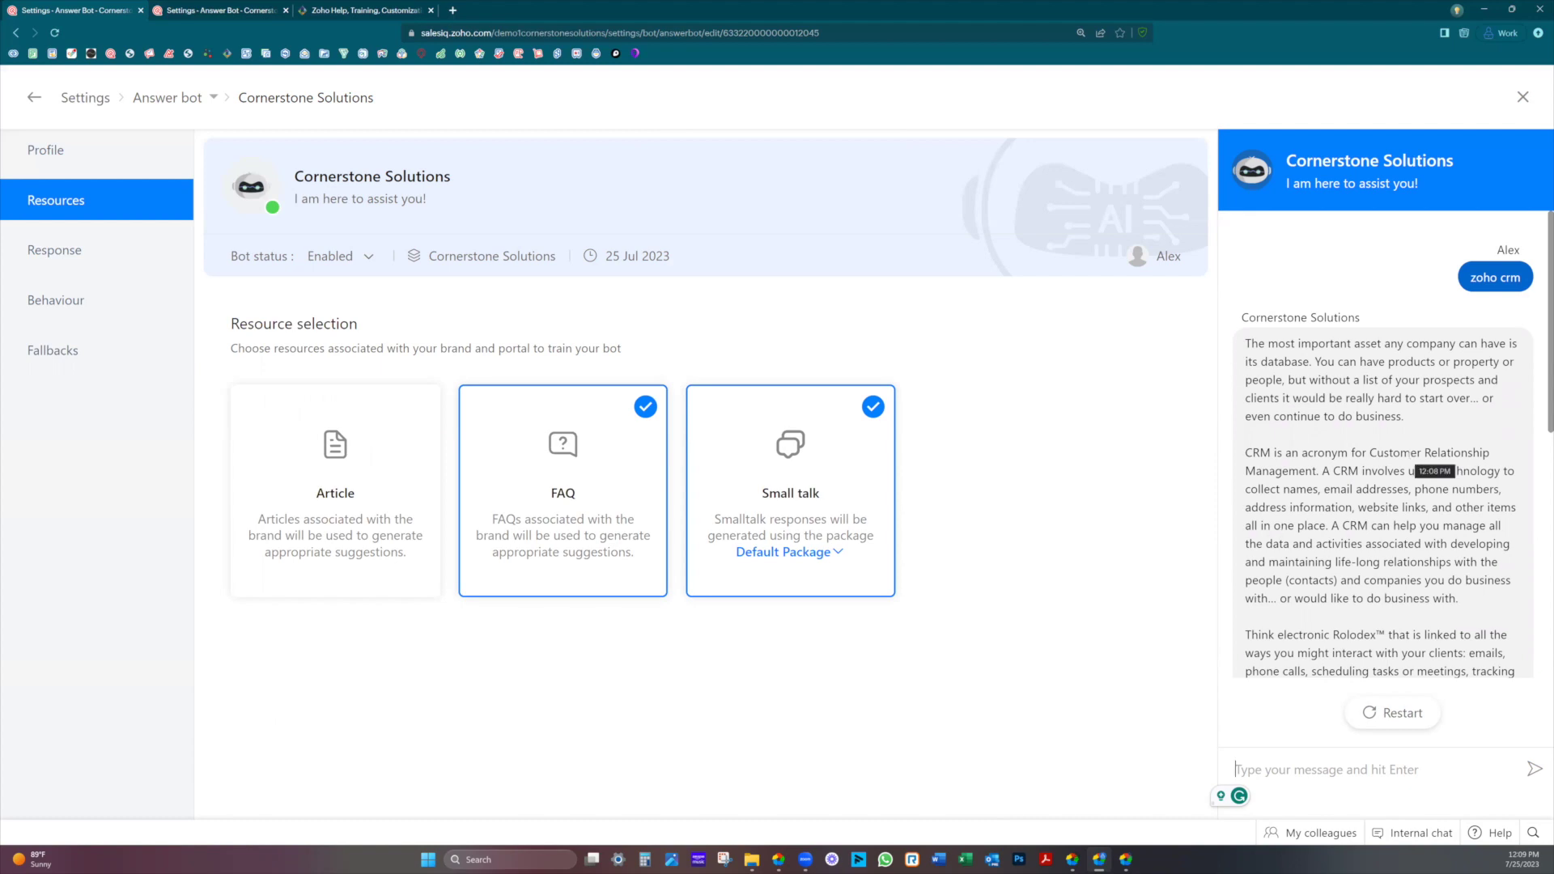
pyautogui.scroll(-1, 1384, 461)
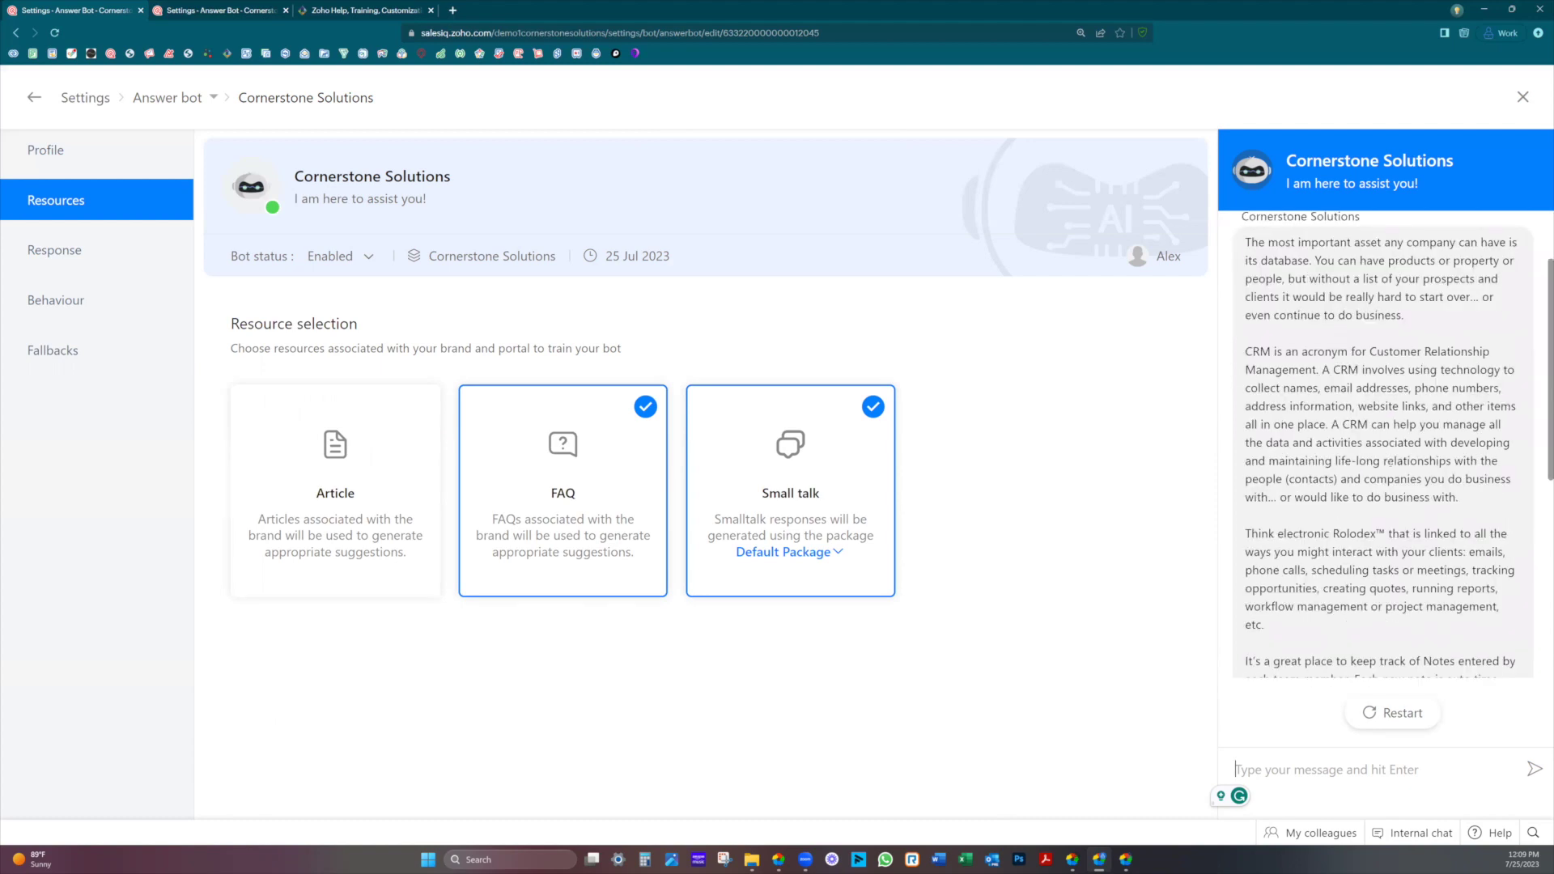
pyautogui.scroll(-1, 1360, 438)
pyautogui.scroll(-1, 1337, 418)
pyautogui.scroll(-1, 1336, 419)
pyautogui.scroll(-1, 1337, 419)
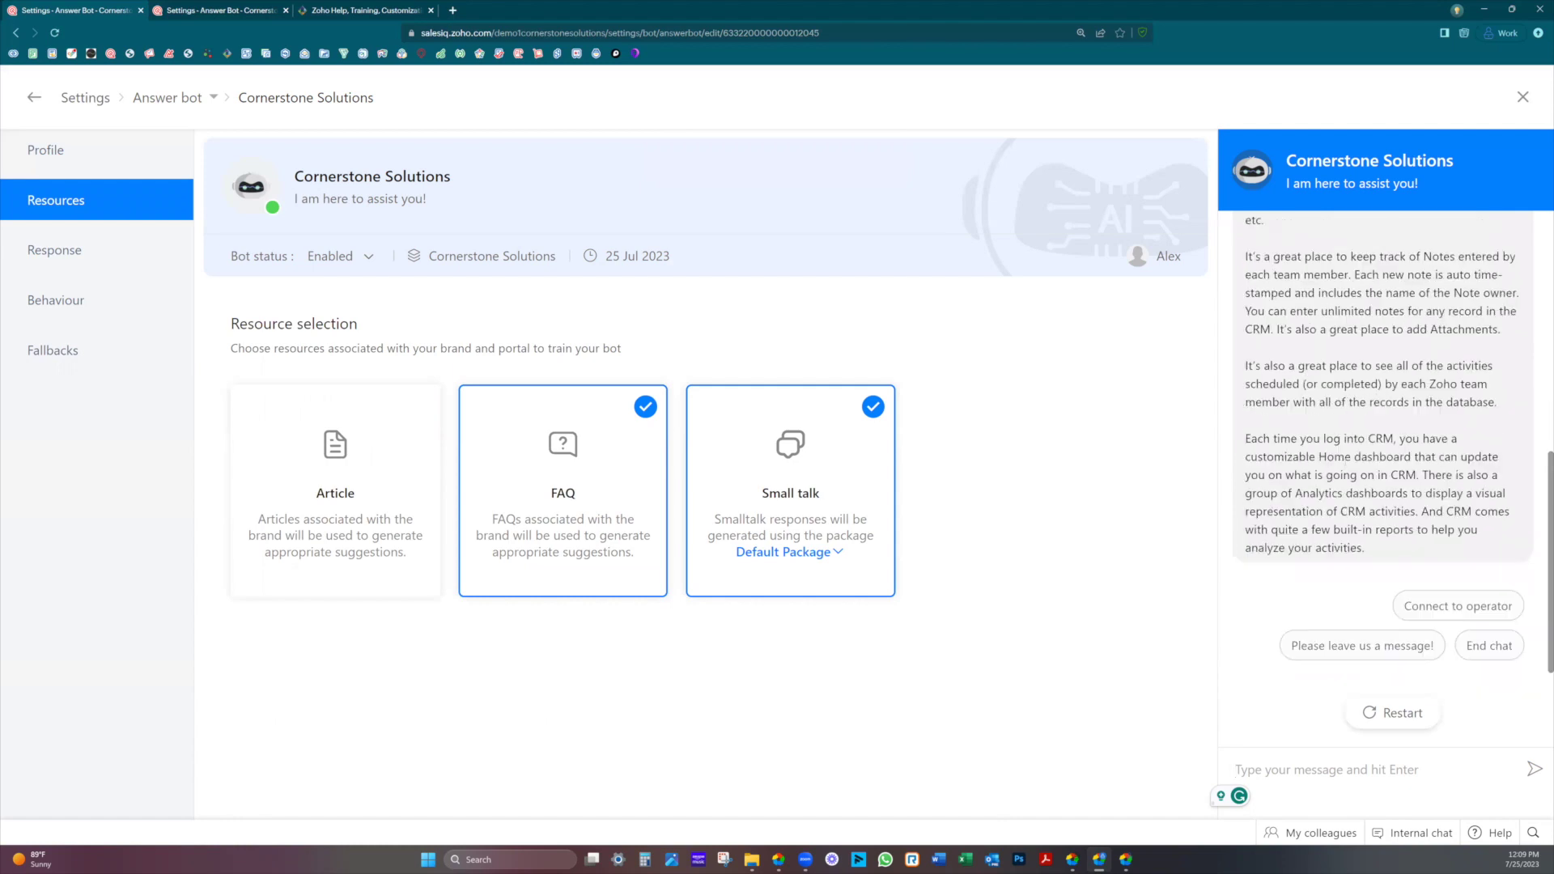
pyautogui.scroll(2, 1356, 434)
pyautogui.scroll(1, 1355, 419)
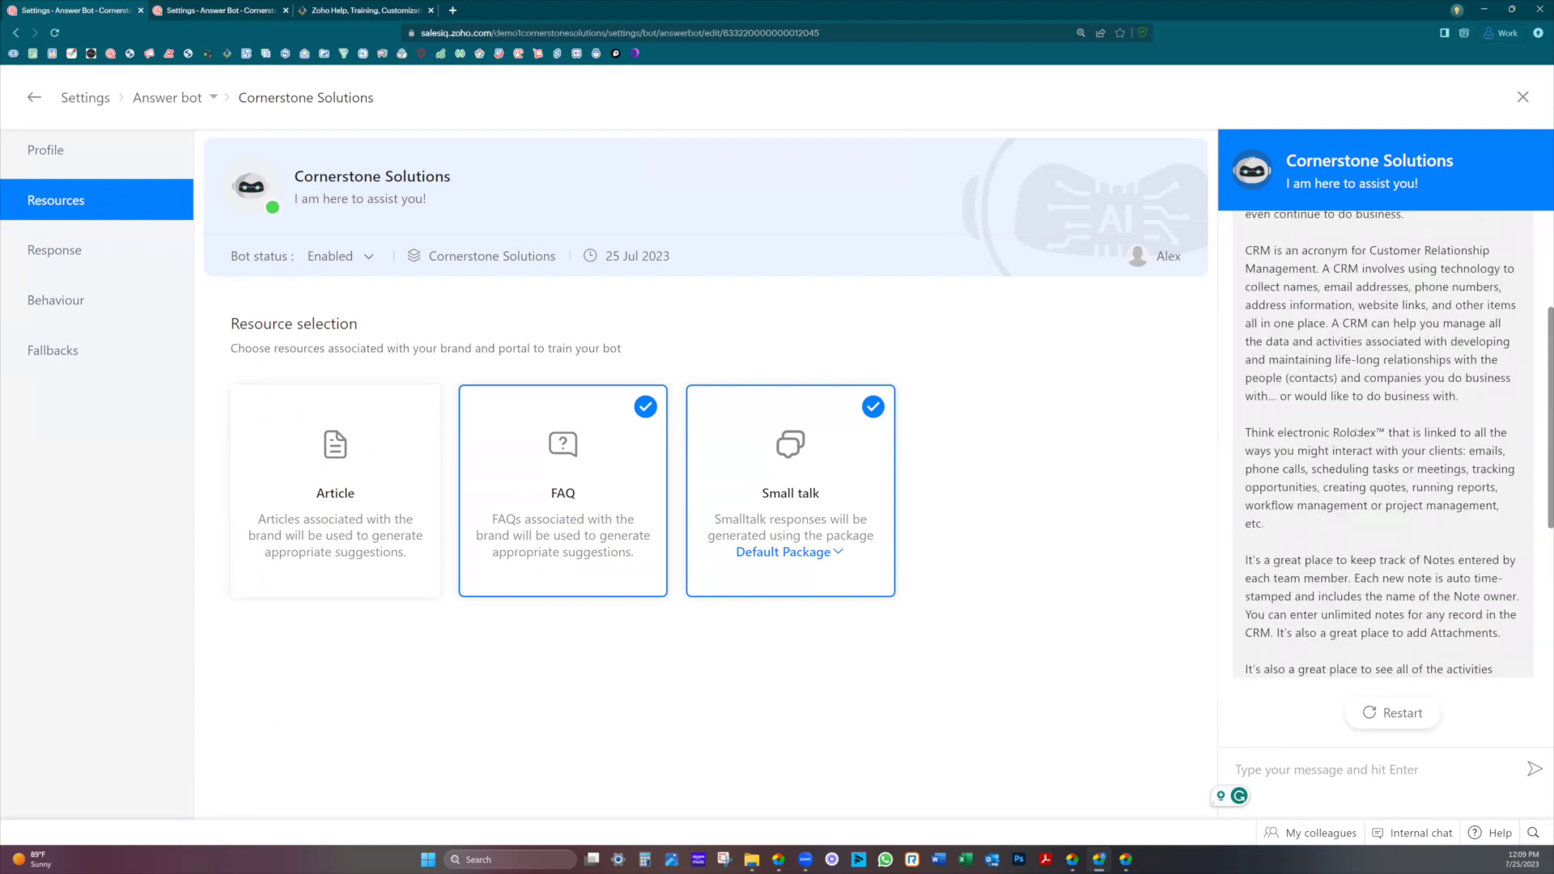
pyautogui.scroll(1, 1354, 402)
pyautogui.scroll(2, 1353, 376)
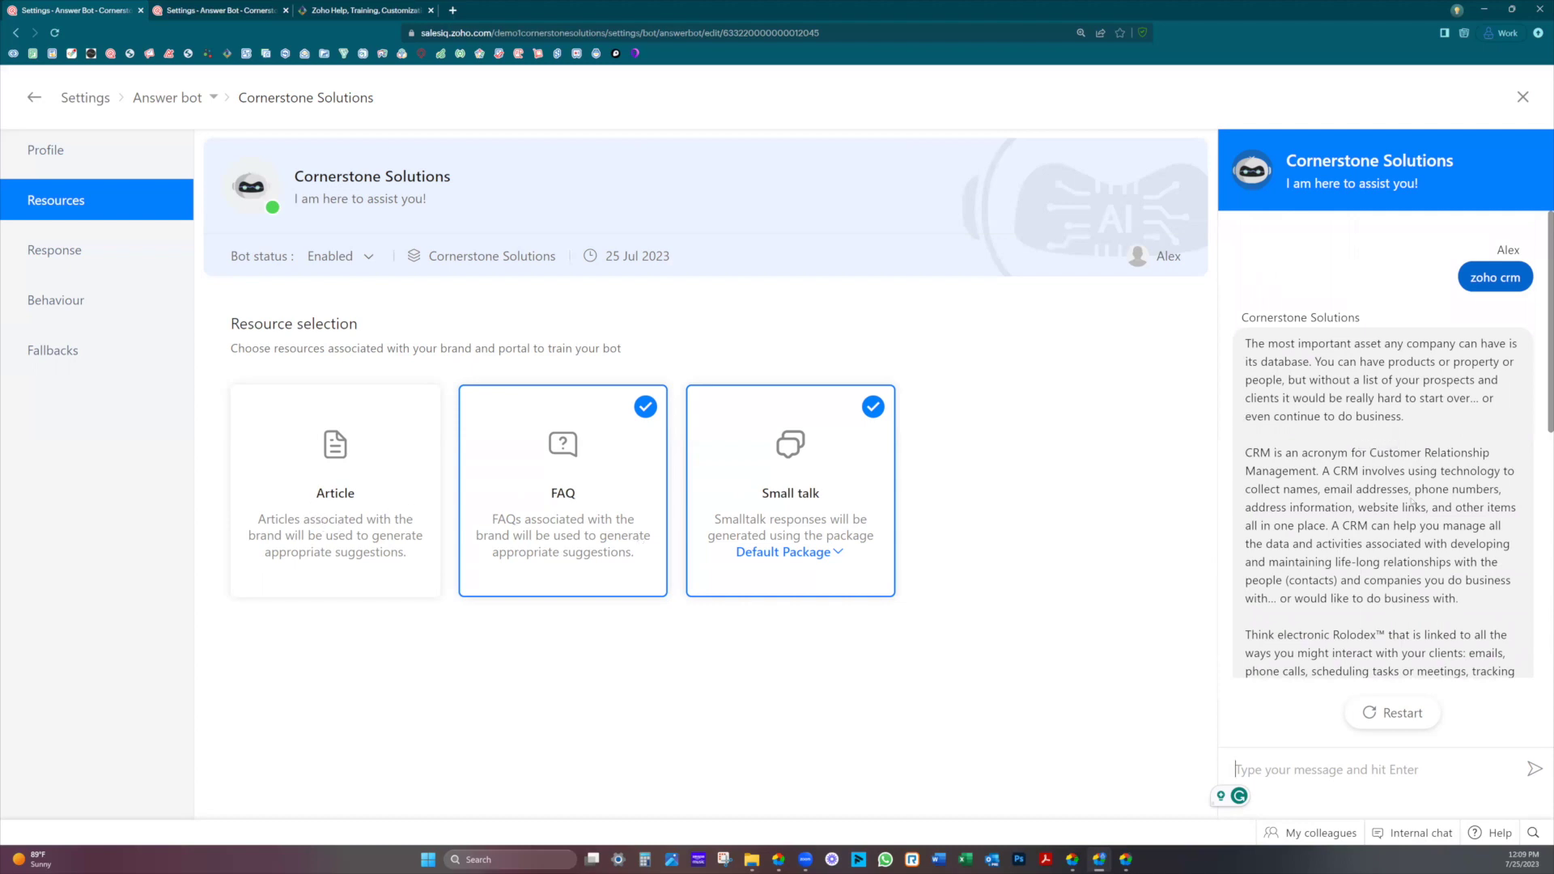
pyautogui.scroll(-3, 1413, 505)
pyautogui.scroll(-2, 1413, 506)
pyautogui.scroll(-2, 1413, 506)
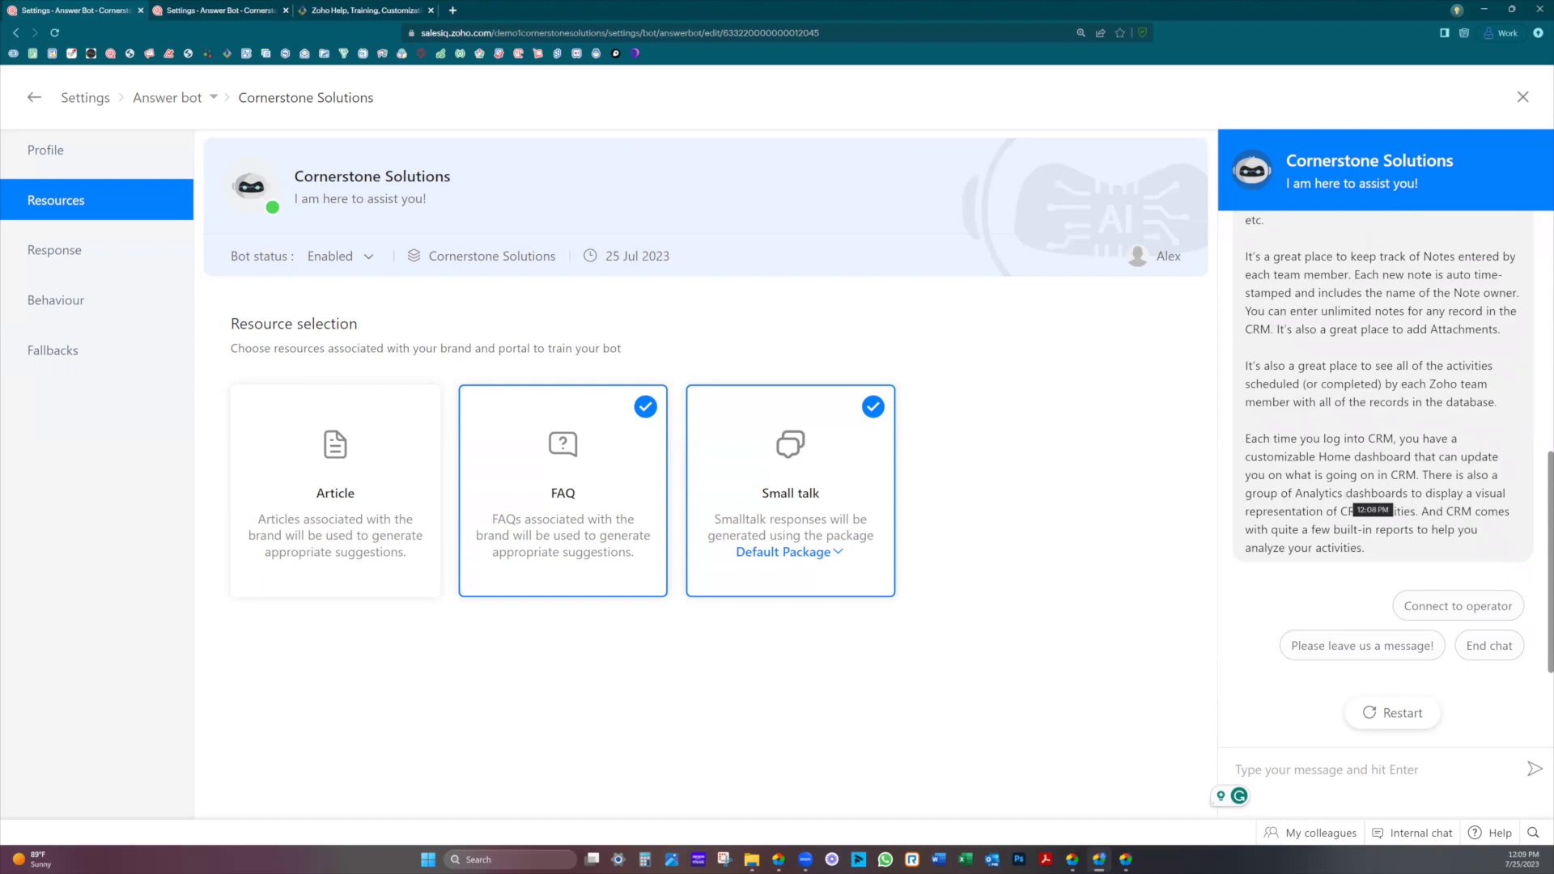
pyautogui.click(333, 511)
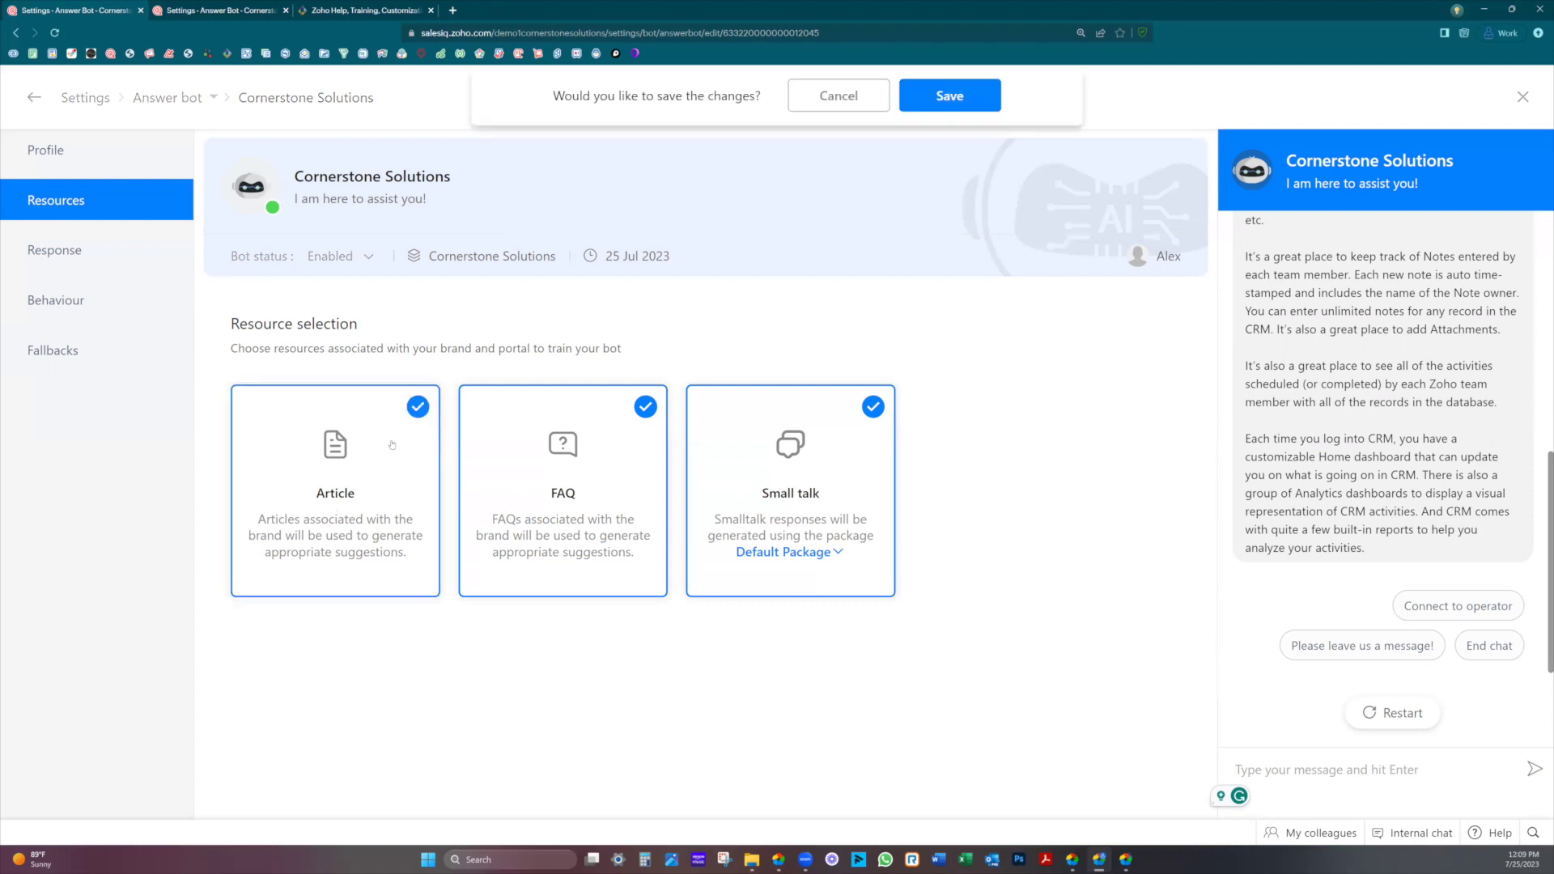
# - Save the resource selection with Articles, FAQs and Small talk all enabled
pyautogui.click(967, 102)
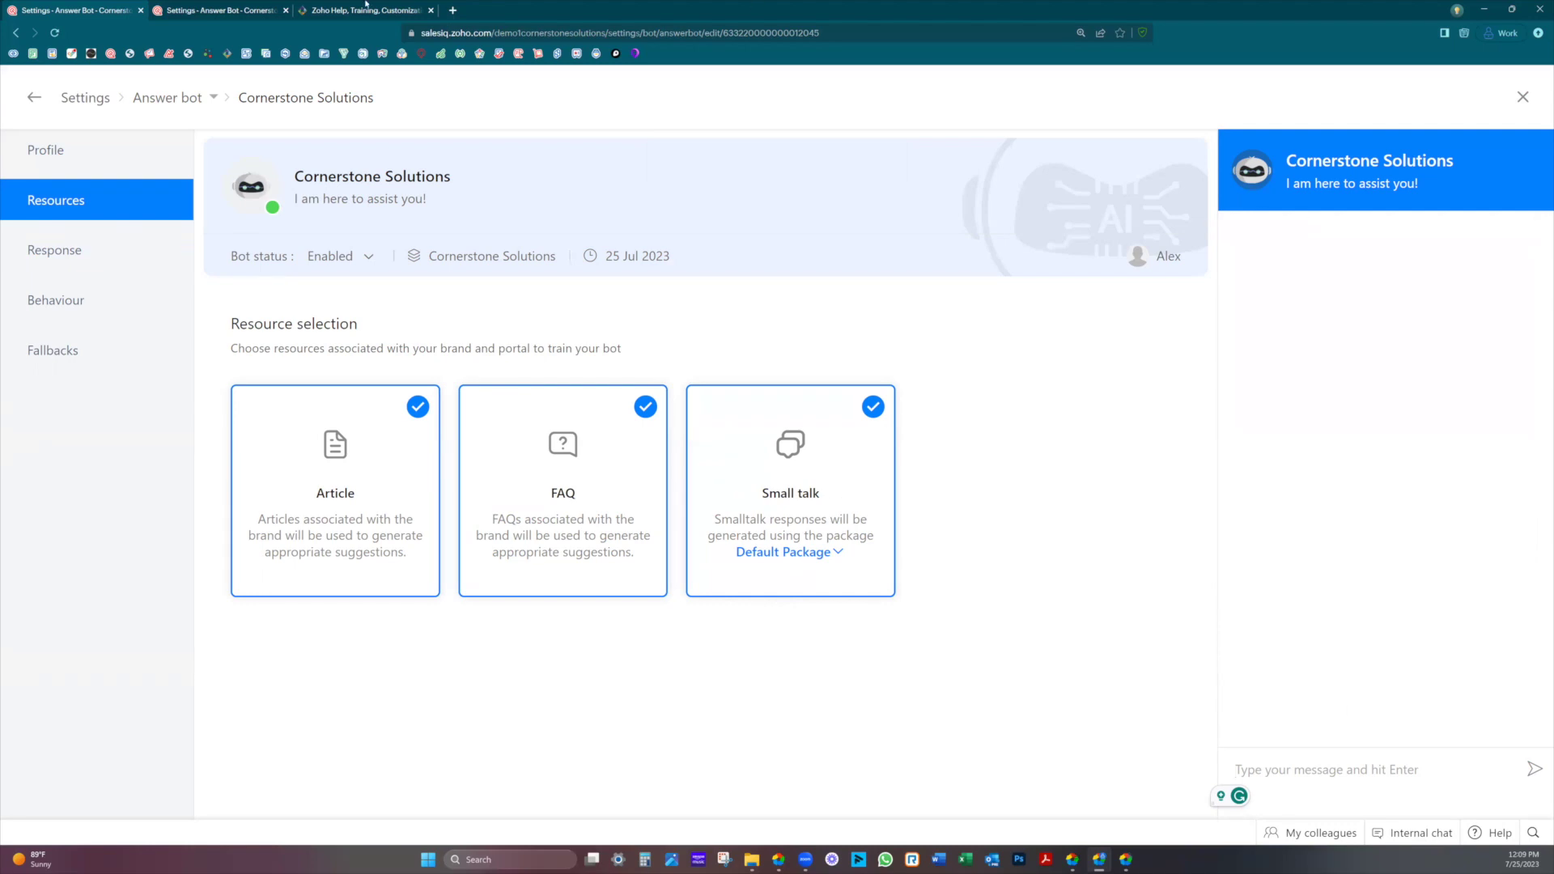
# - Leave the Answer bot settings for Resources > FAQs and start a new FAQ from Add
pyautogui.click(212, 12)
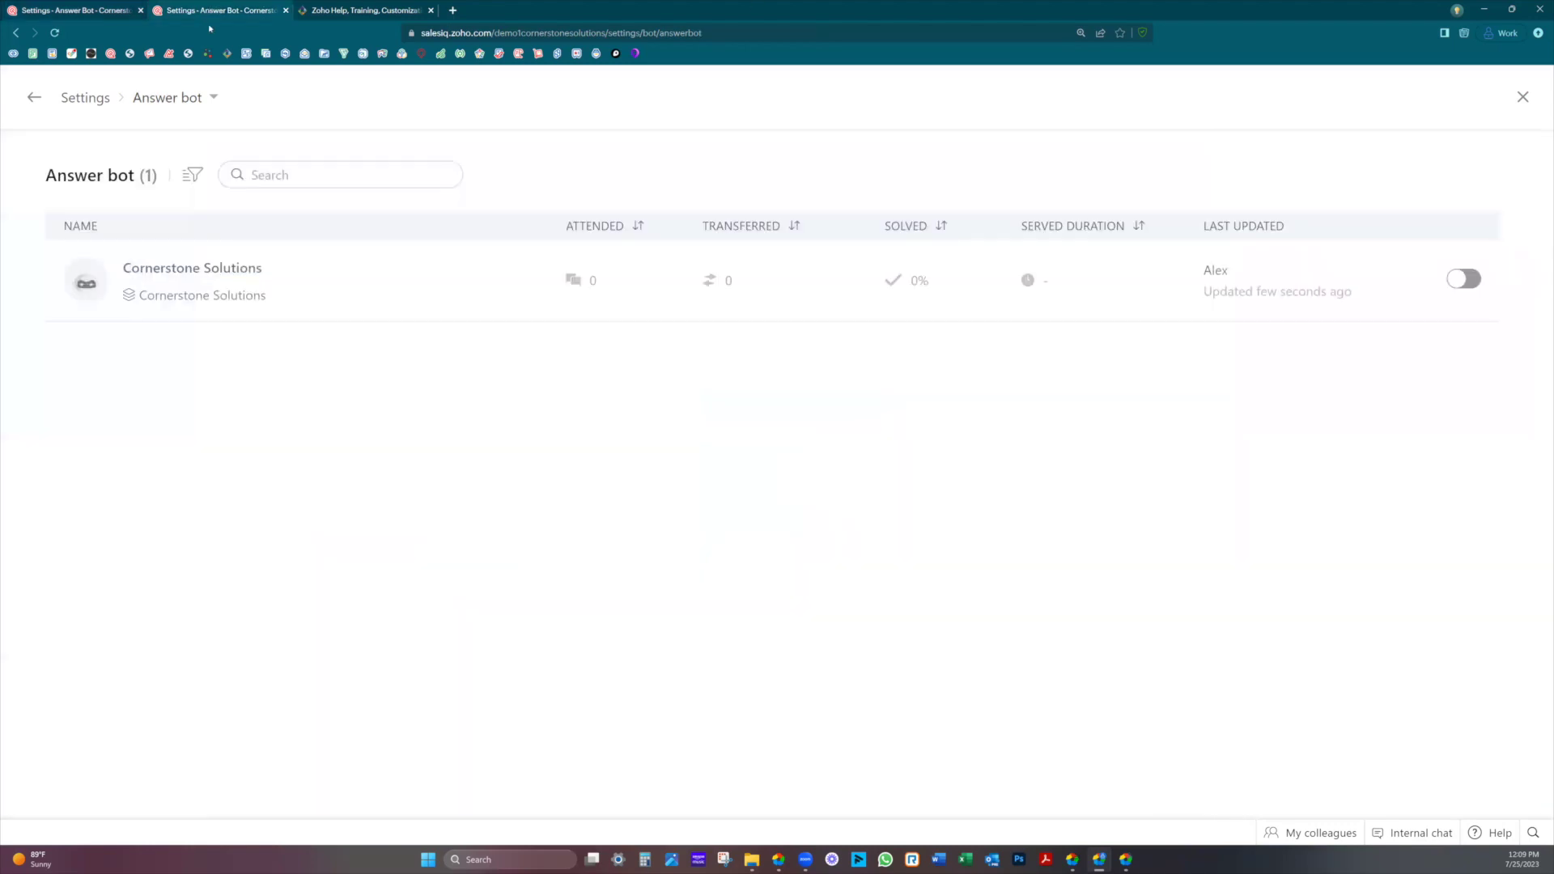
pyautogui.click(34, 98)
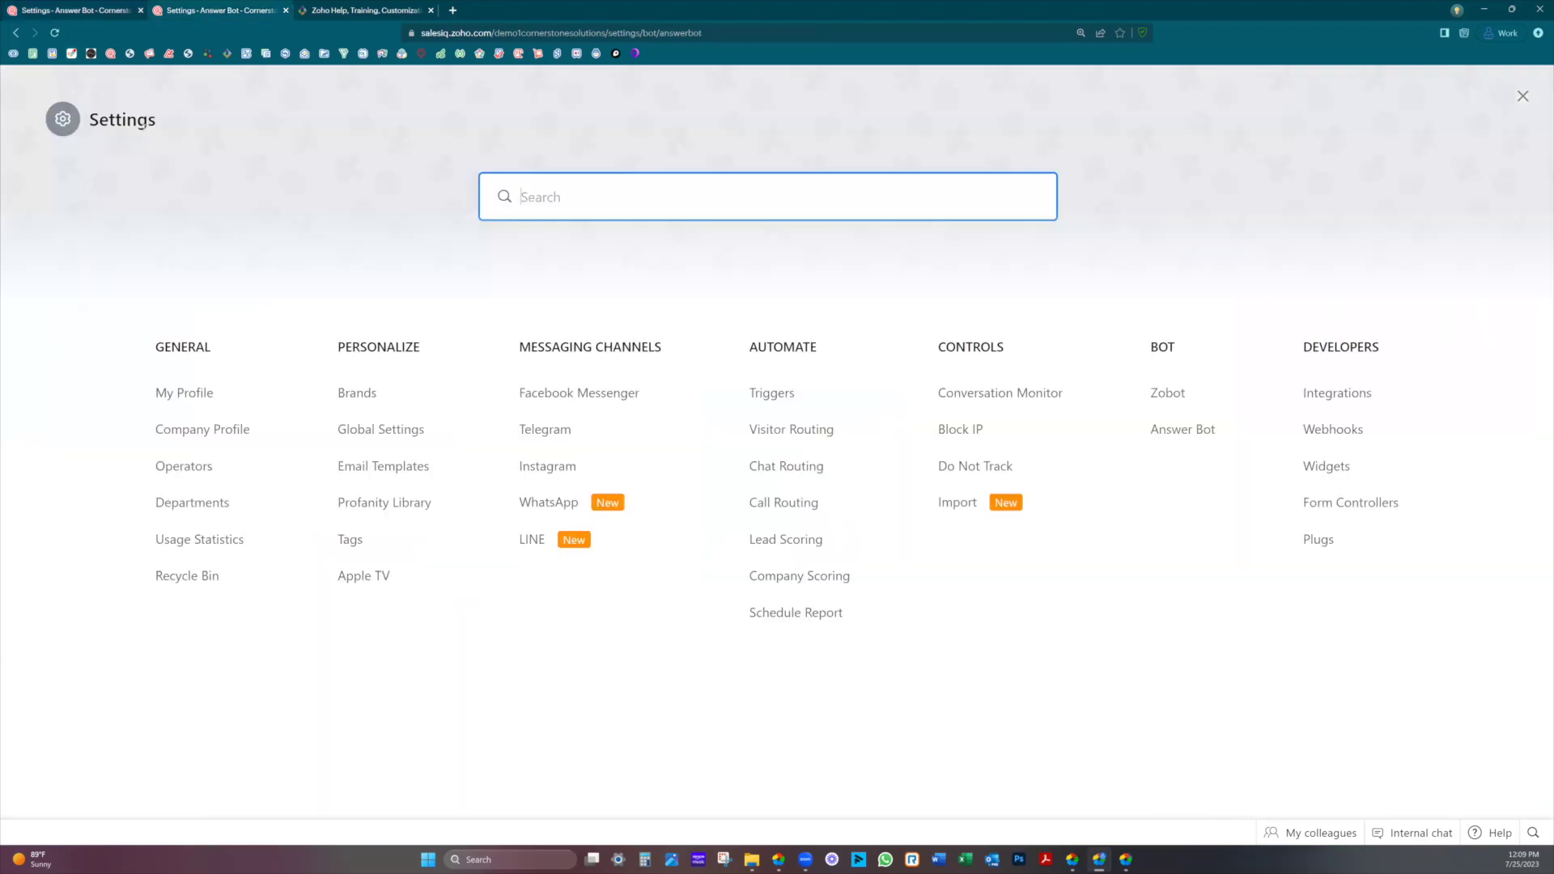
pyautogui.click(1523, 97)
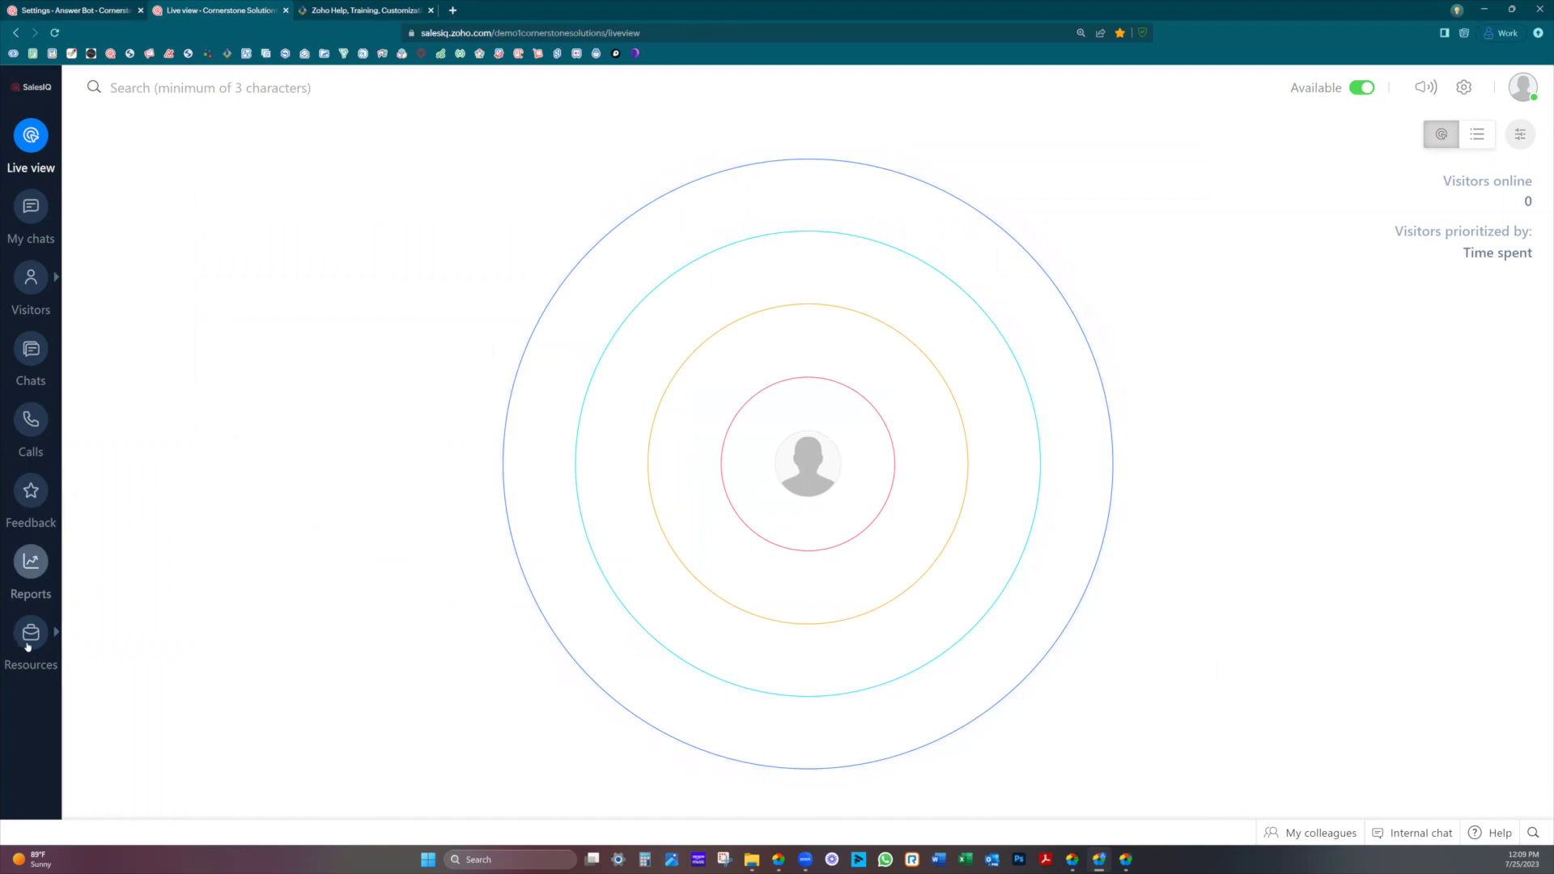
pyautogui.moveTo(30, 633)
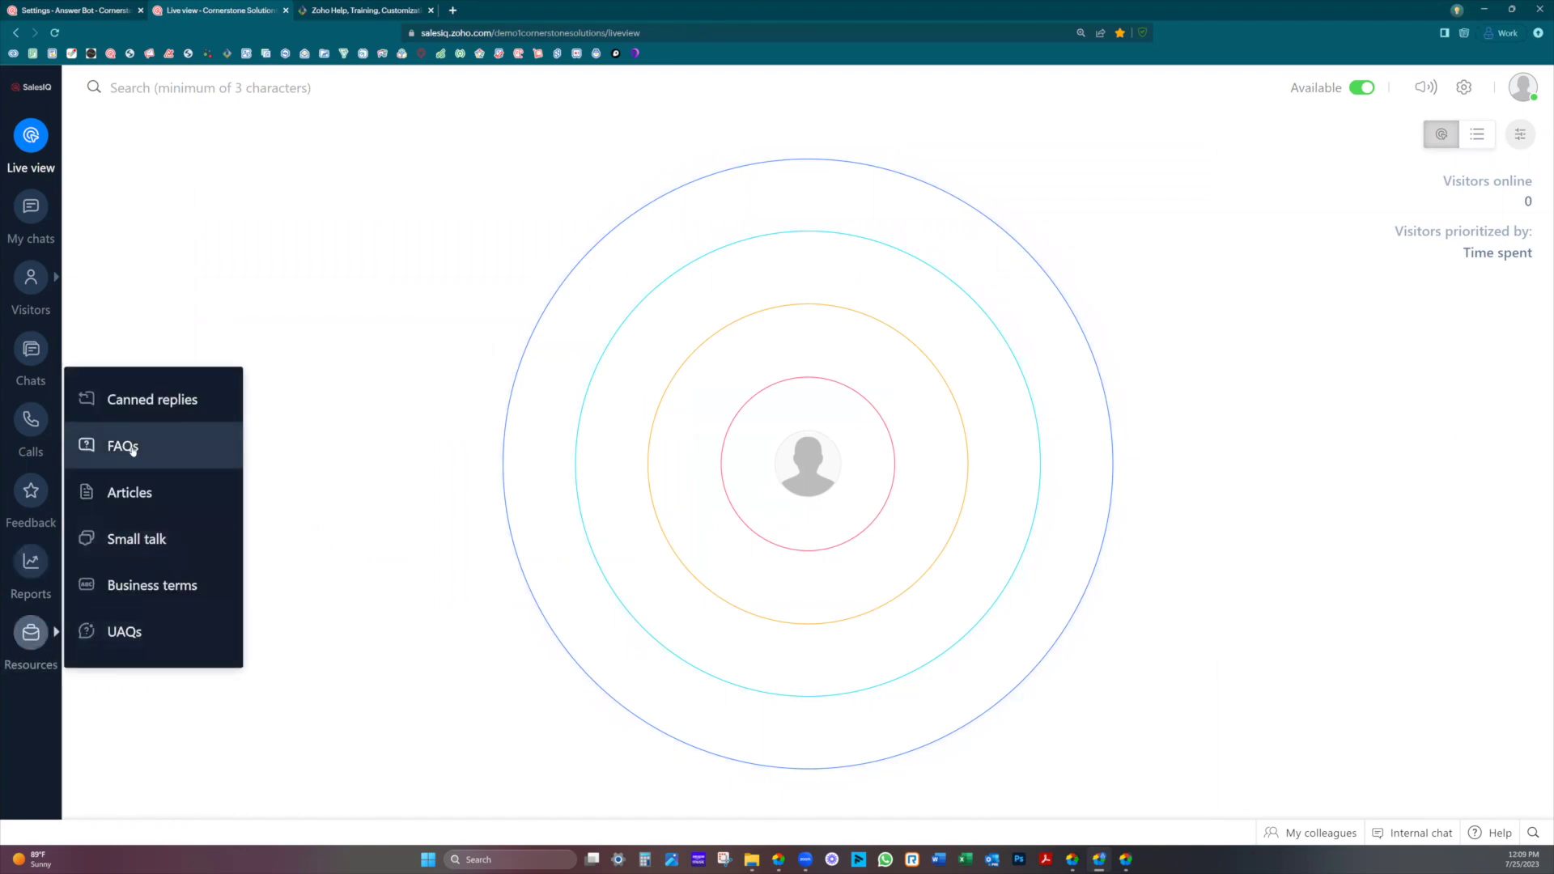
pyautogui.click(133, 448)
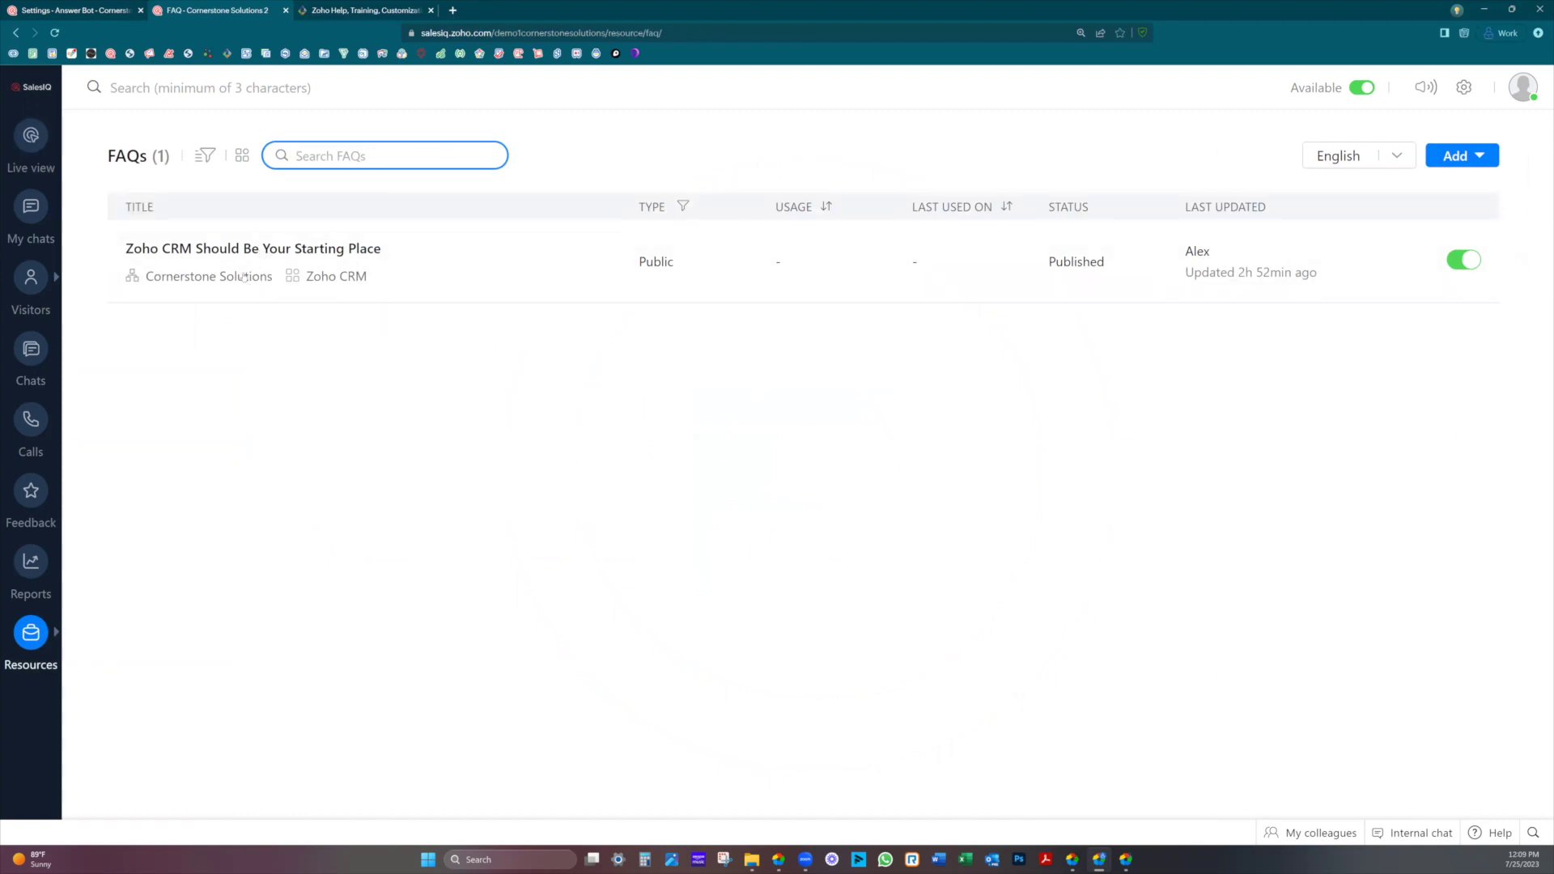
pyautogui.click(1459, 160)
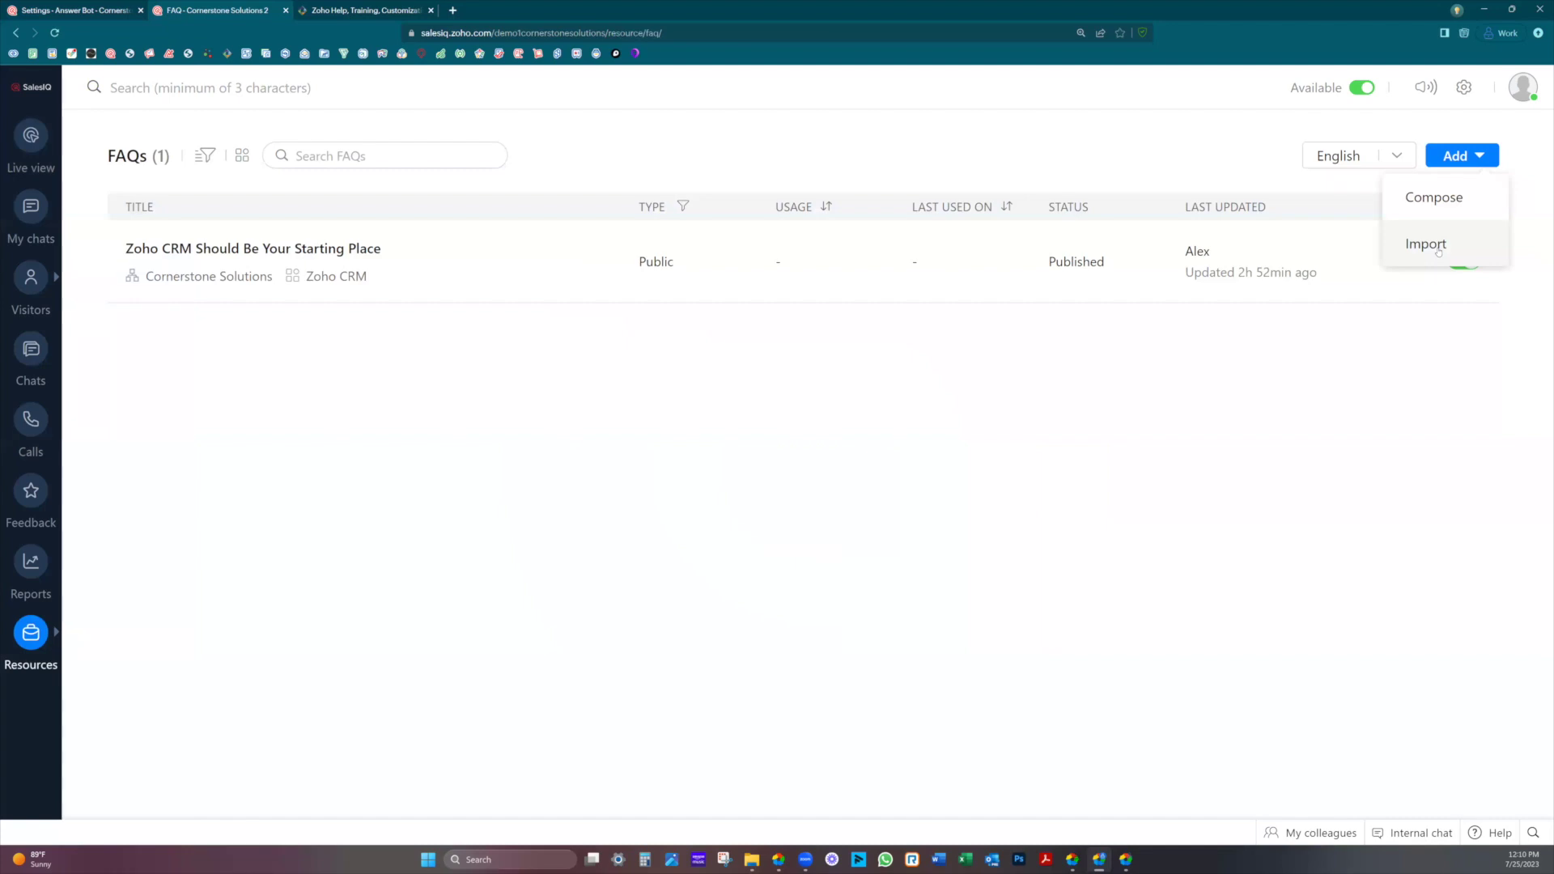
pyautogui.click(1448, 200)
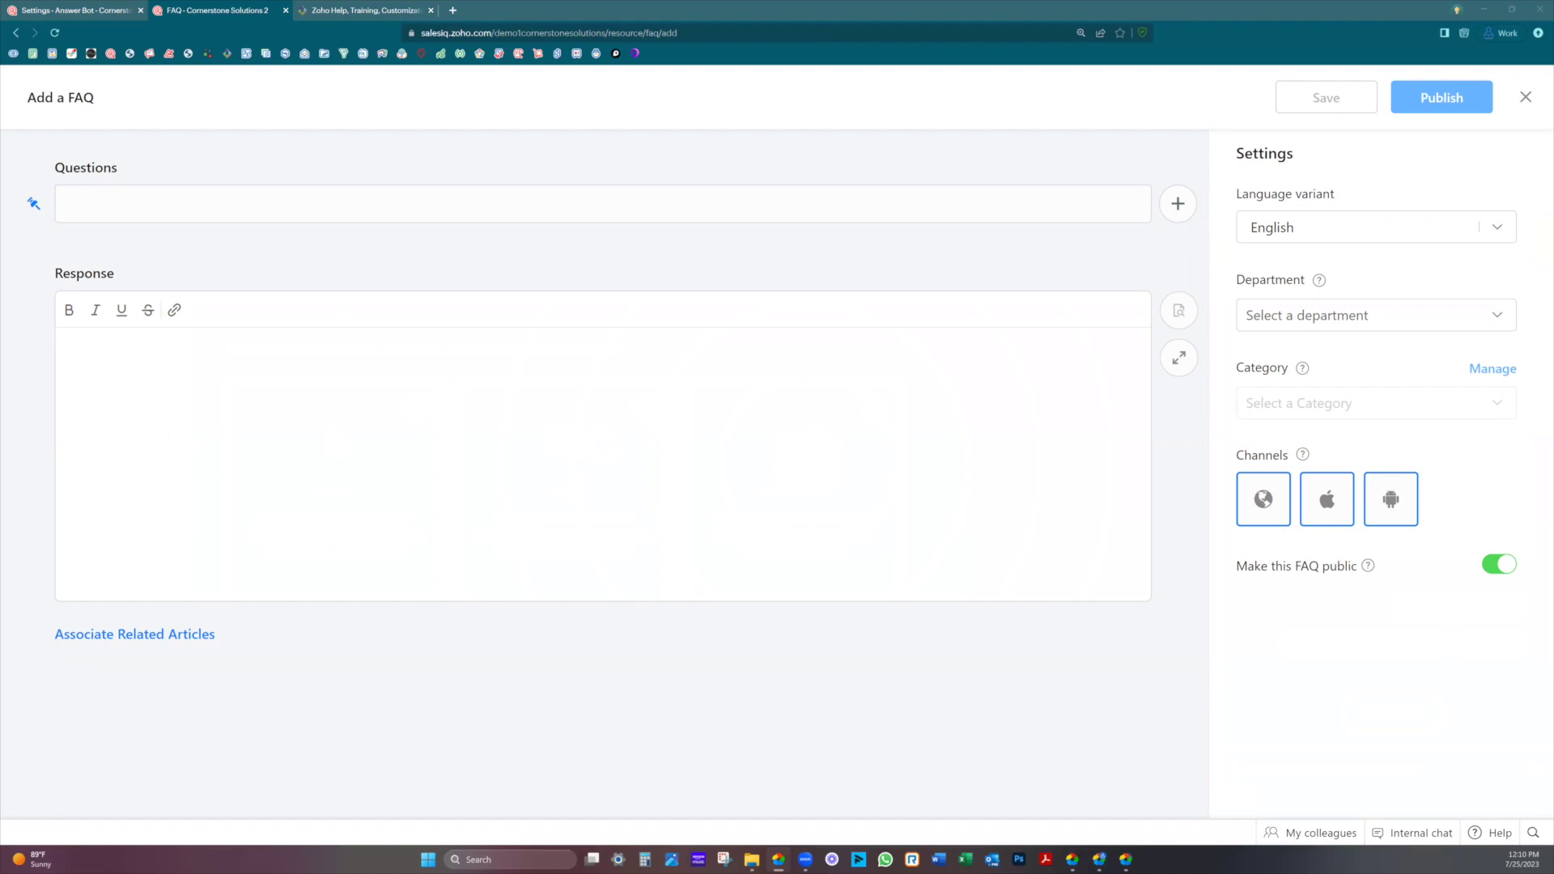
# - Enter the 'What is Zoho ONE?' question, paste the answer, and bold 'Zoho One'
pyautogui.click(105, 197)
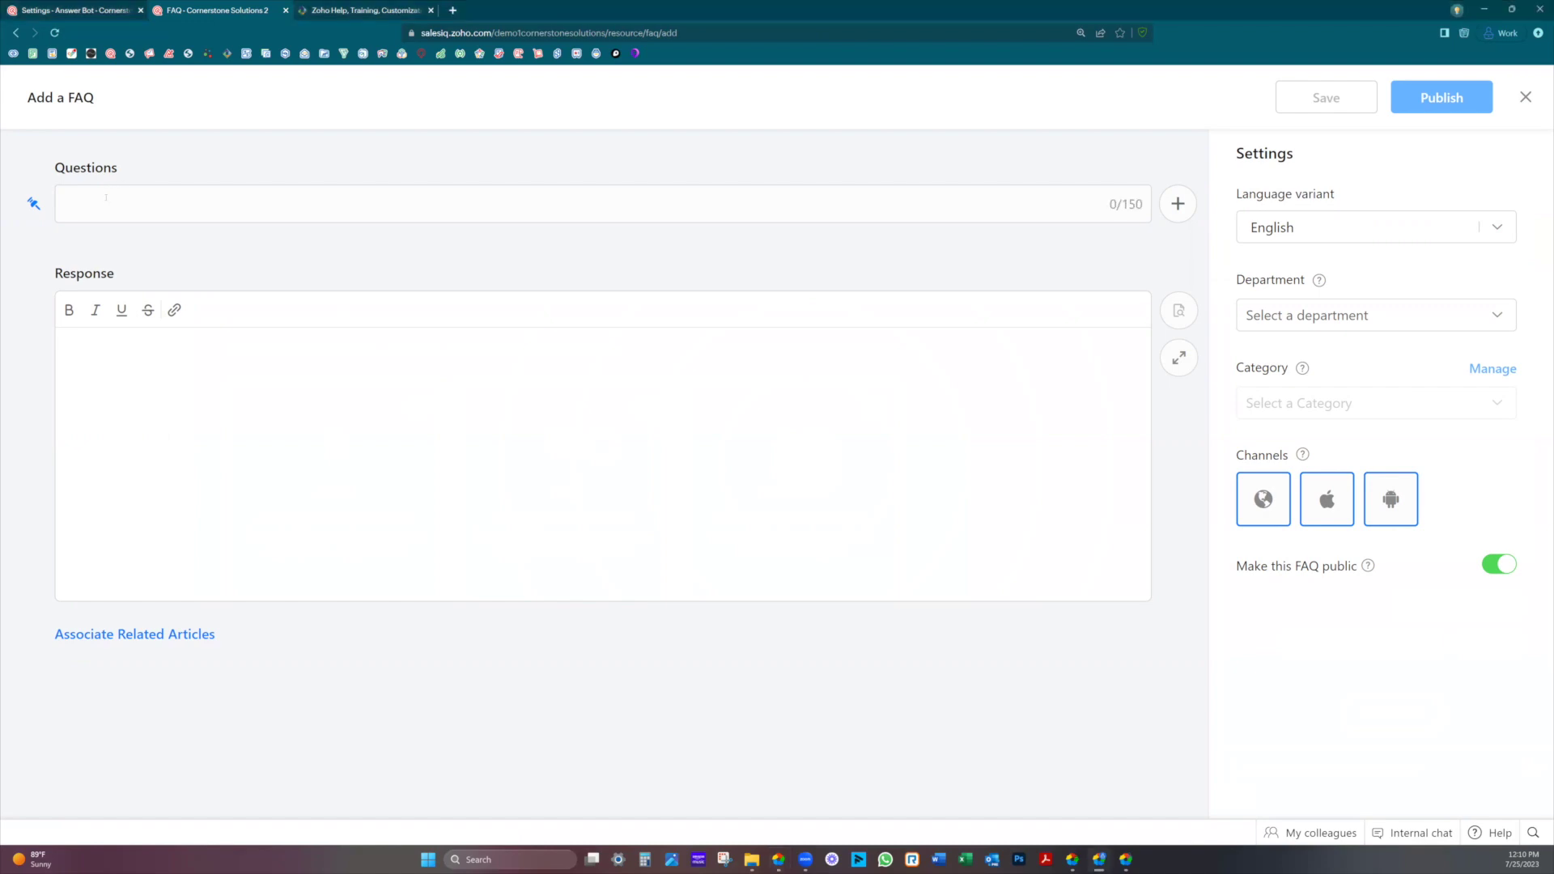
pyautogui.write('What is Zoho ONE?')
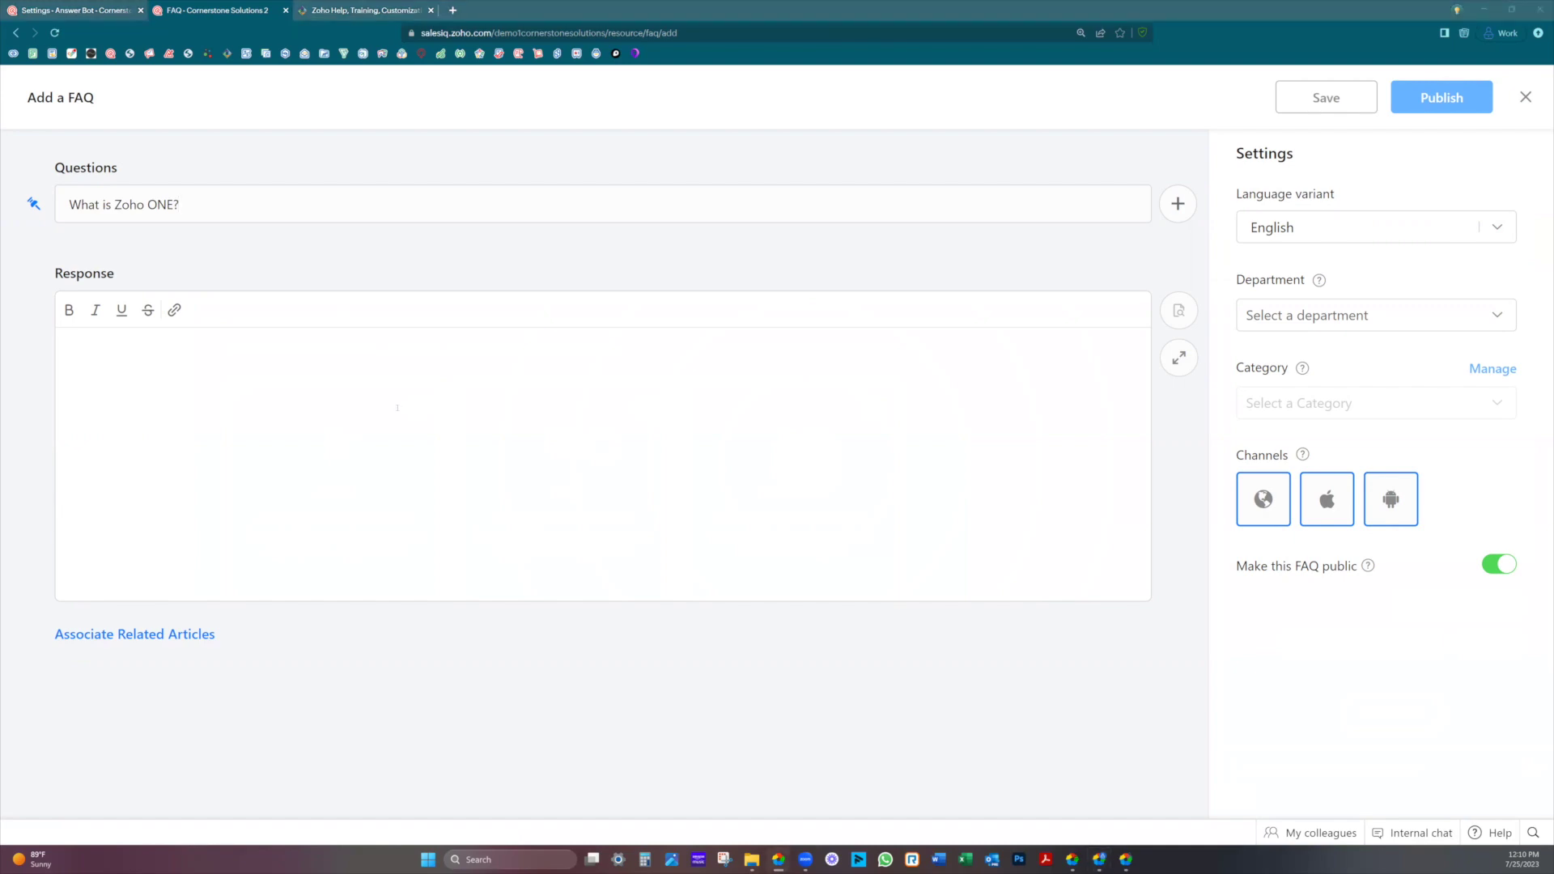
pyautogui.click(372, 368)
pyautogui.write('Zoho One is pricing bundle for Zoho’s all-in-one suite that can run your business using 40+ integrated applications, all for one price and with one login.  Each program included in the Zoho ONE suite is the top-level version offered. If you have been using CRM already, it just gets added into the Zoho ONE suite. No migration. You don’t give up anything.')
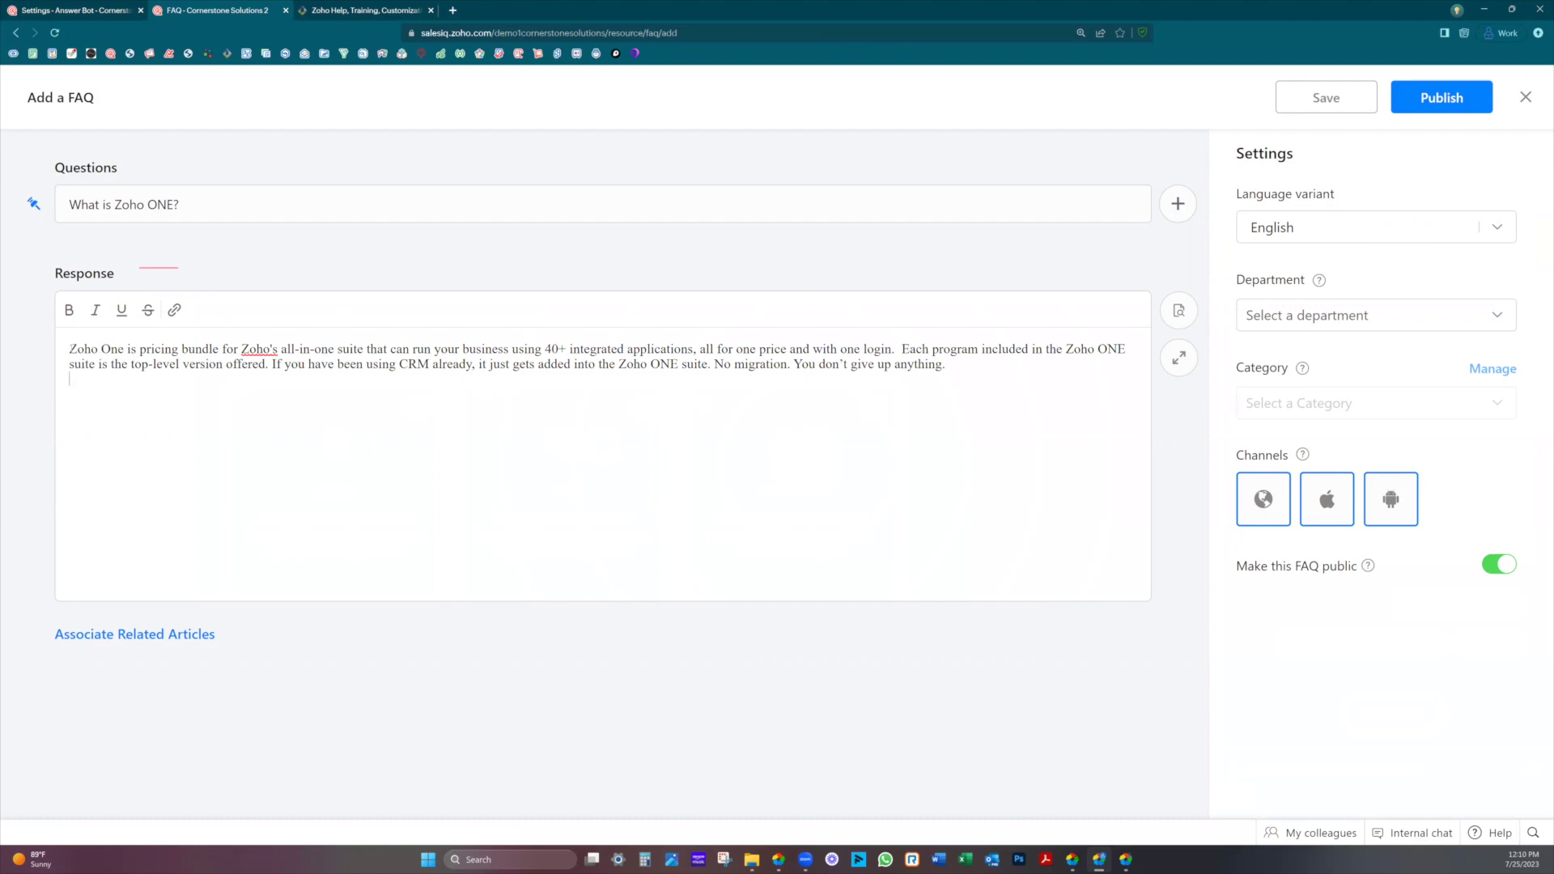
pyautogui.moveTo(69, 349); pyautogui.dragTo(124, 350)
pyautogui.click(69, 309)
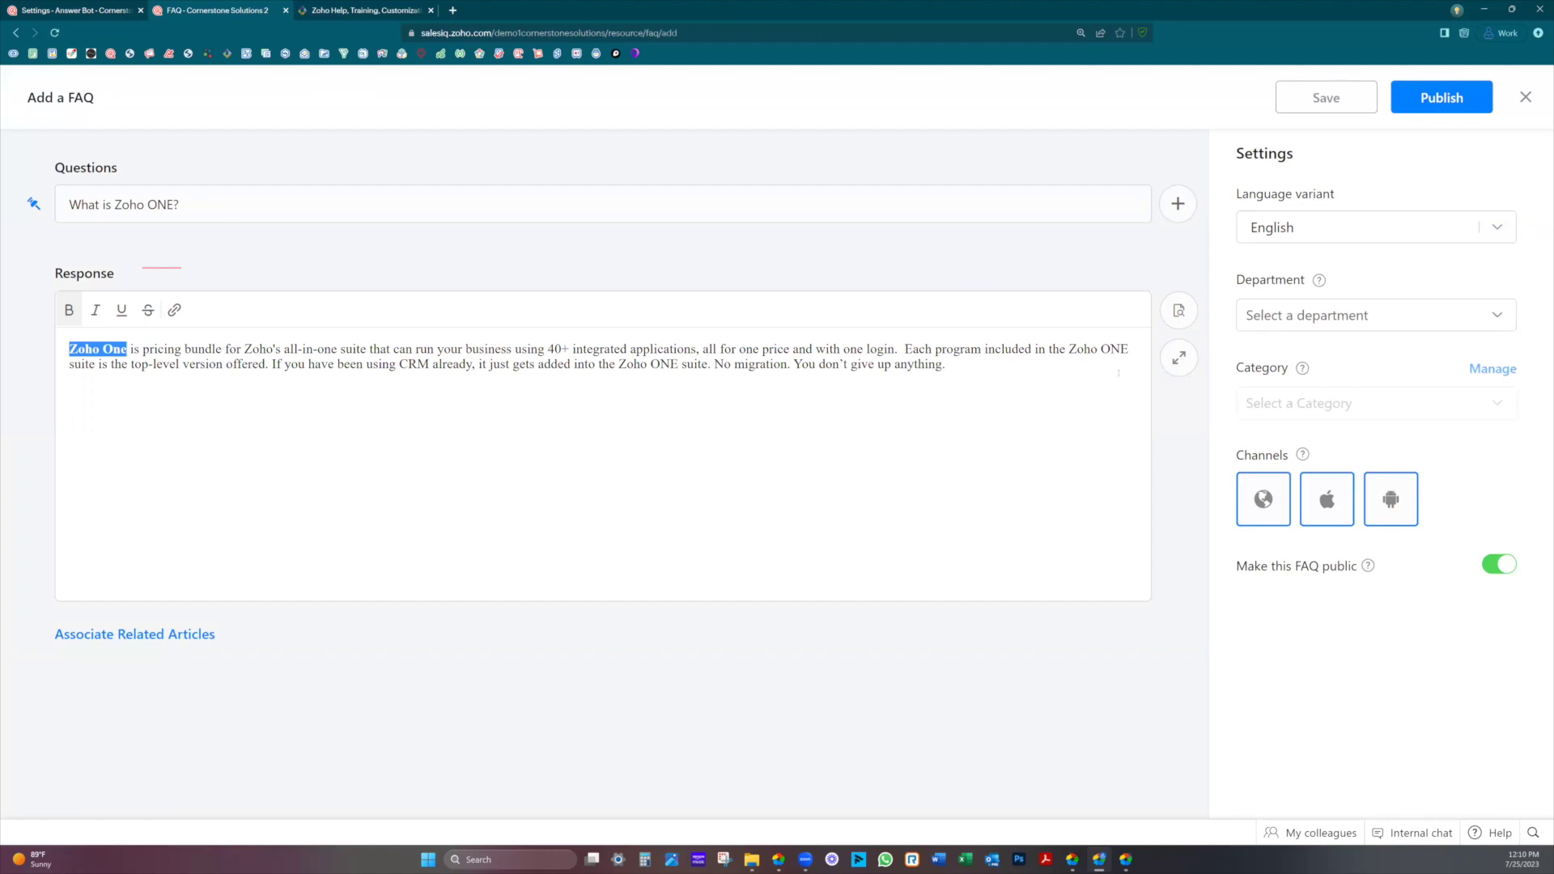
# - Set the FAQ department to Cornerstone Solutions and view the available categories
pyautogui.click(1365, 315)
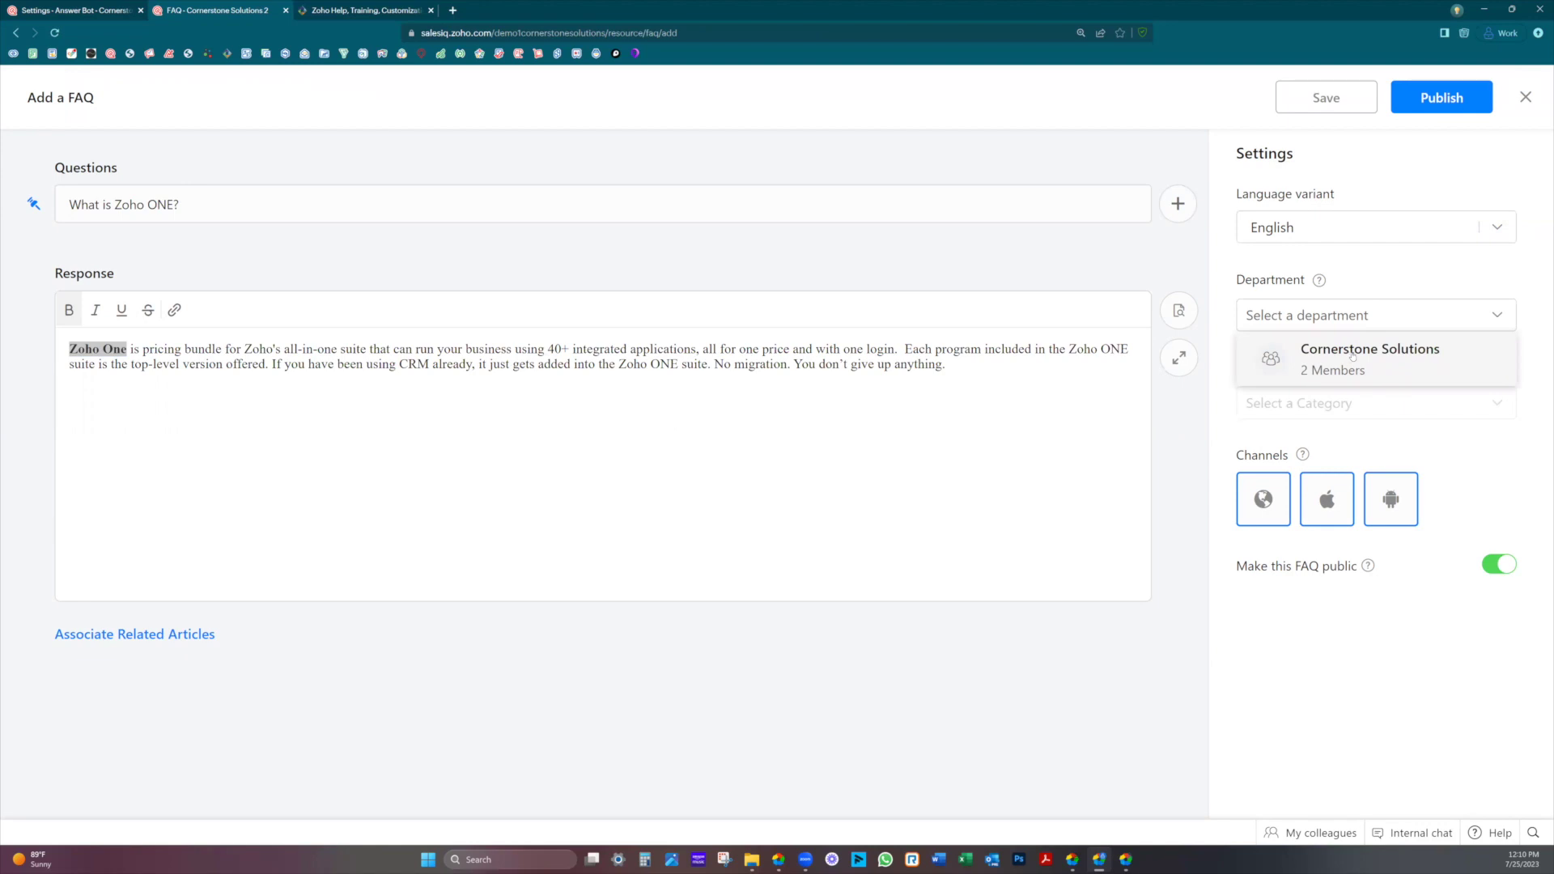
pyautogui.click(1352, 352)
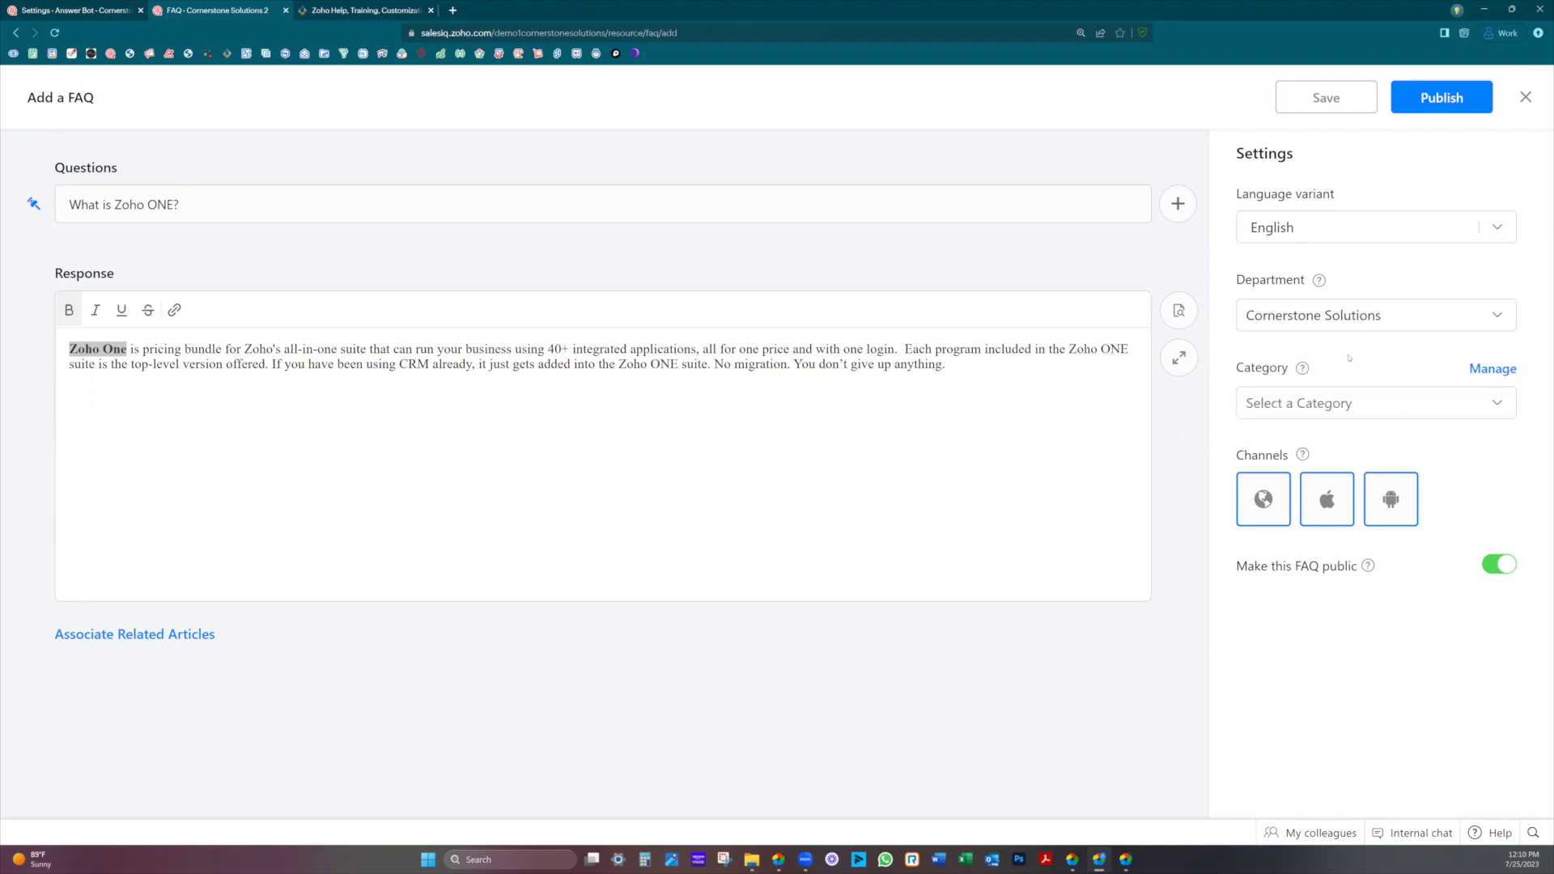
pyautogui.click(1339, 411)
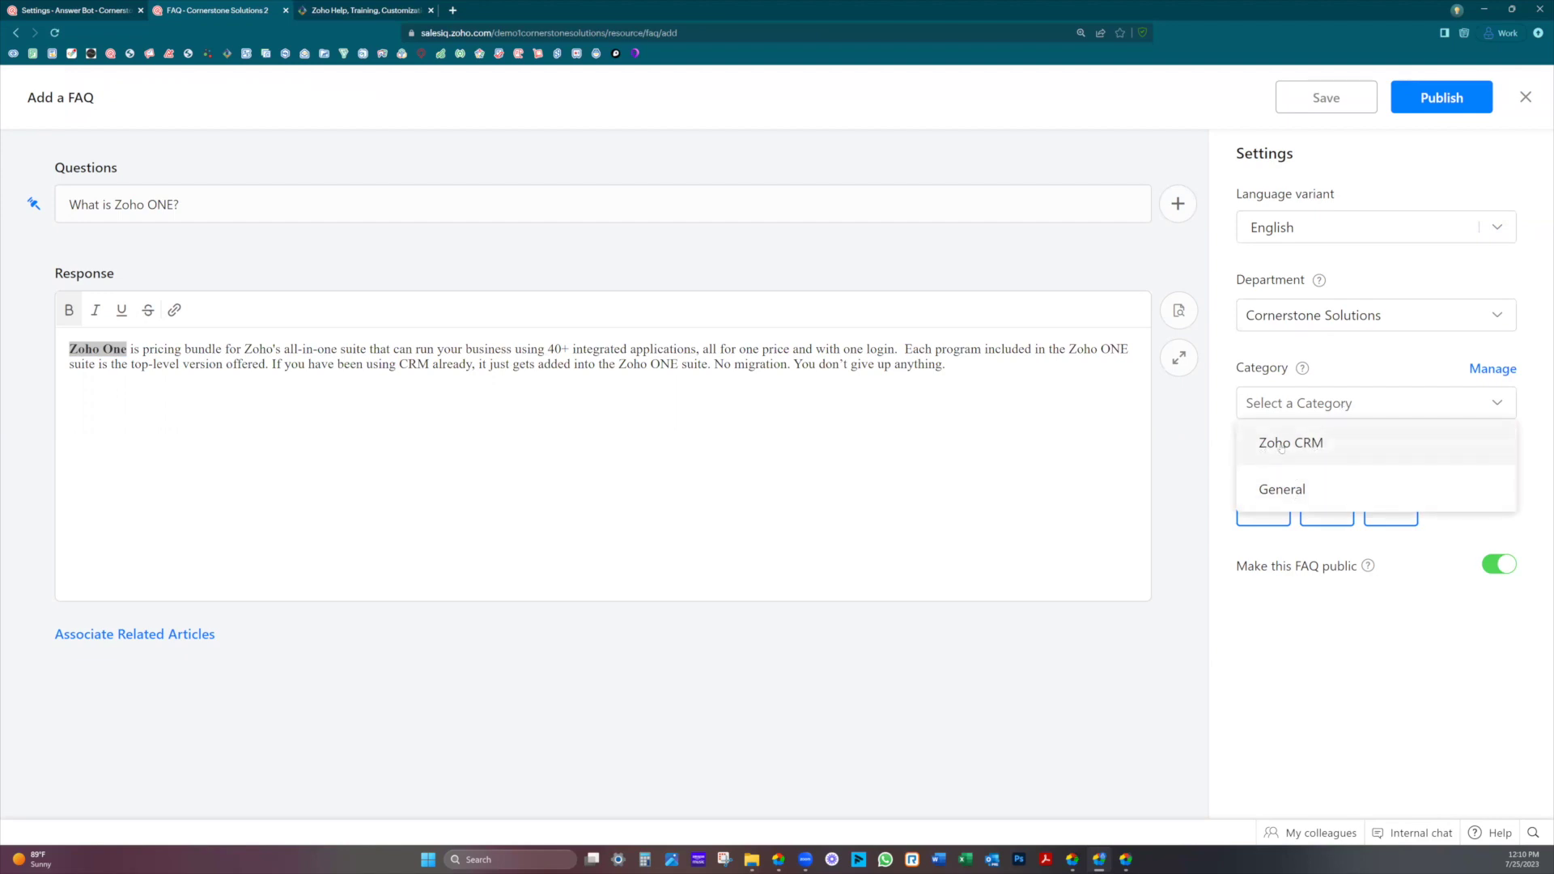
pyautogui.click(1489, 370)
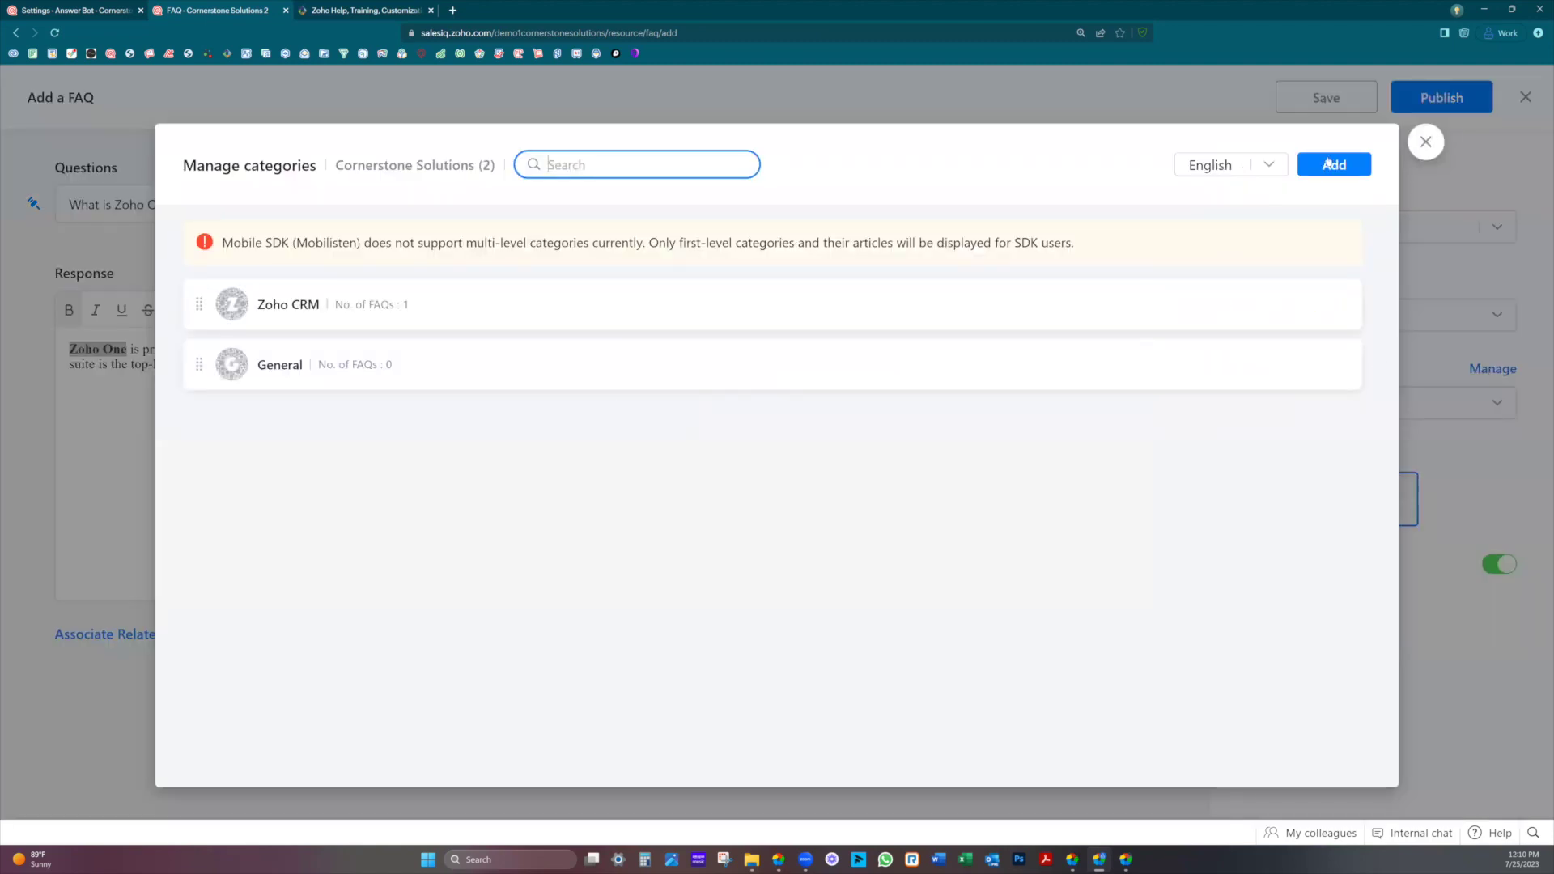
# - Create a new FAQ category named Zoho One
pyautogui.click(1329, 164)
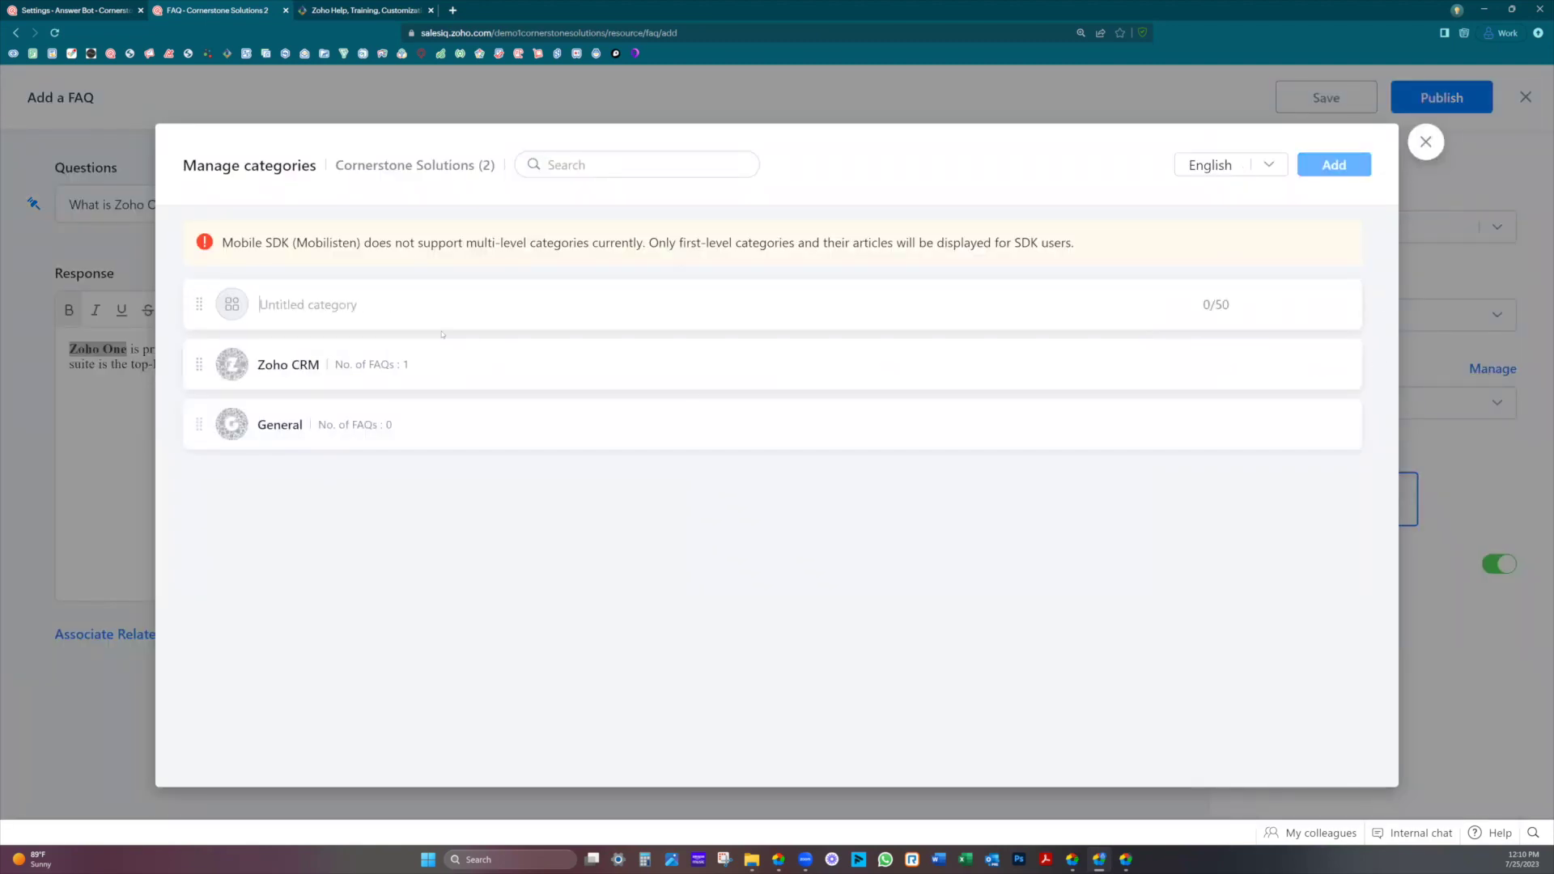
pyautogui.write('Zoho One')
pyautogui.click(1340, 305)
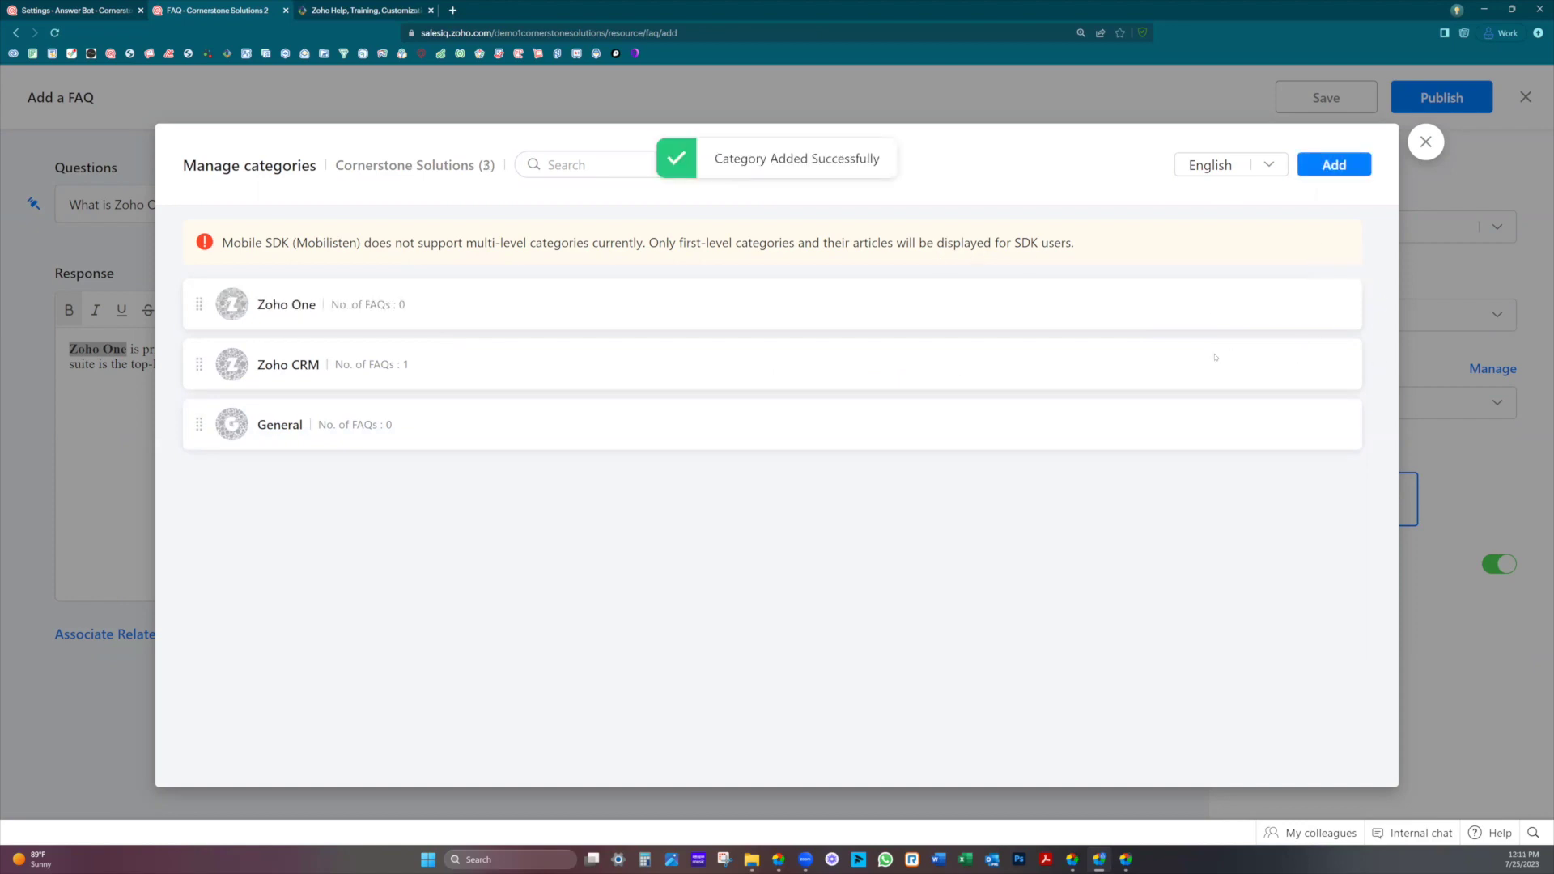
pyautogui.click(1426, 143)
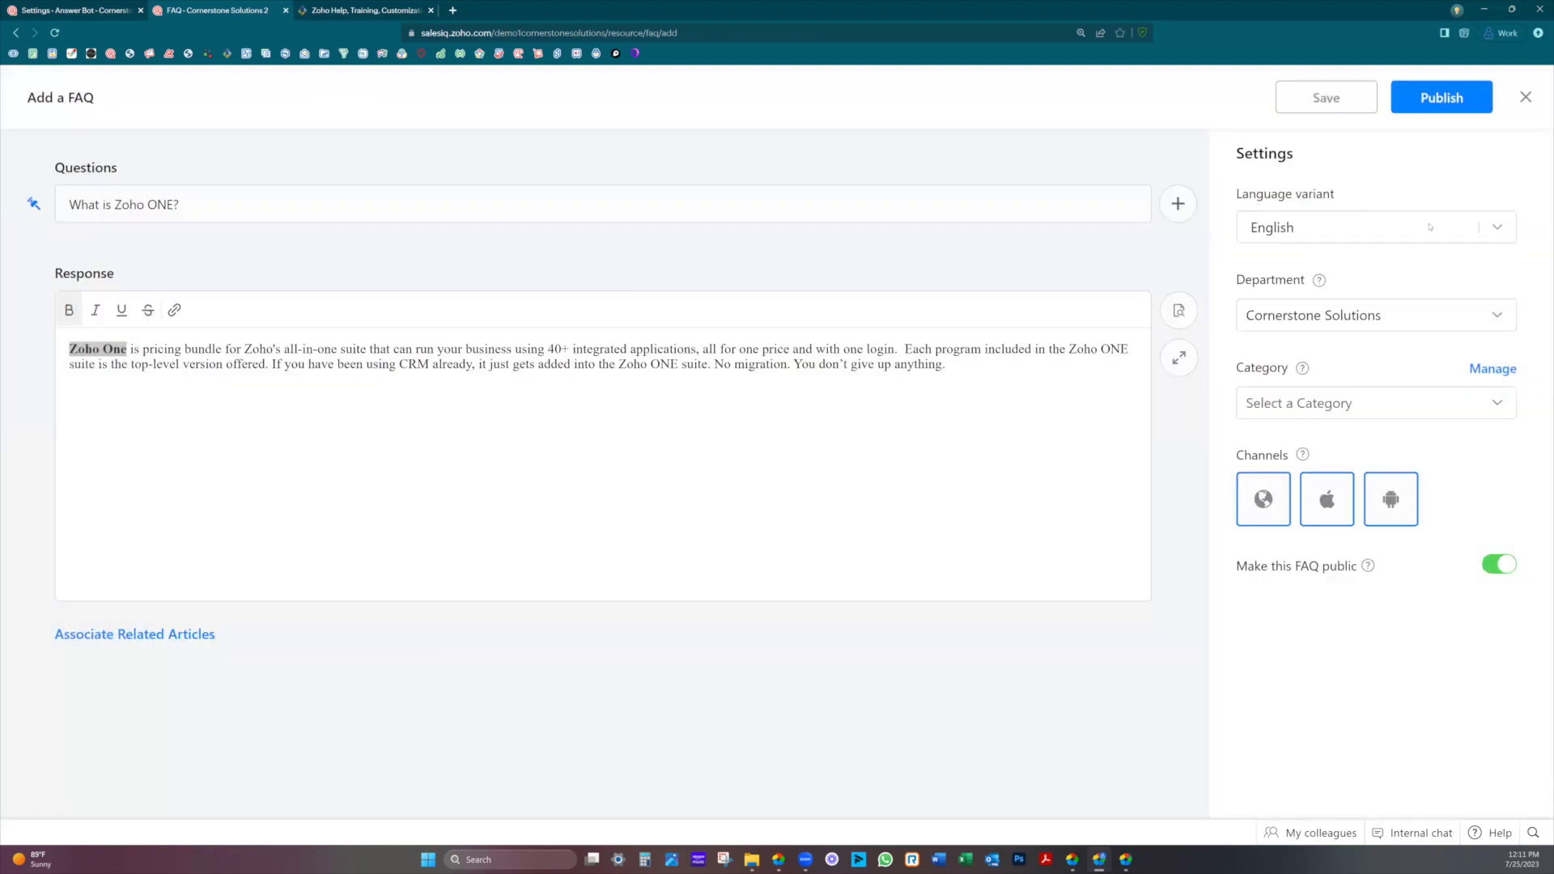
# - File the 'What is Zoho ONE?' FAQ under Zoho One and publish it
pyautogui.click(1339, 404)
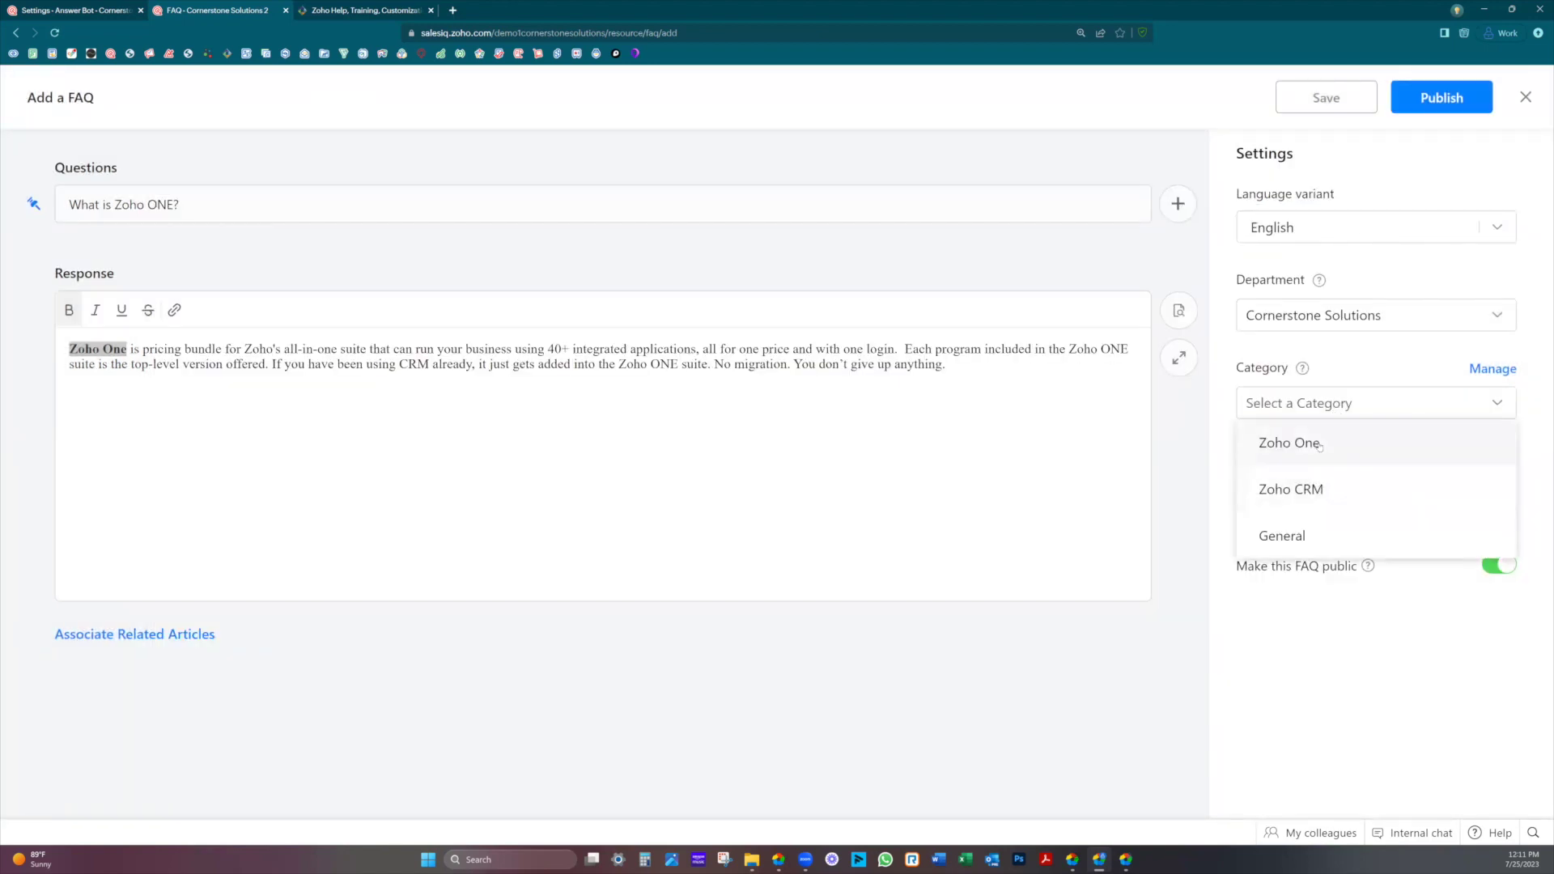
pyautogui.click(1319, 442)
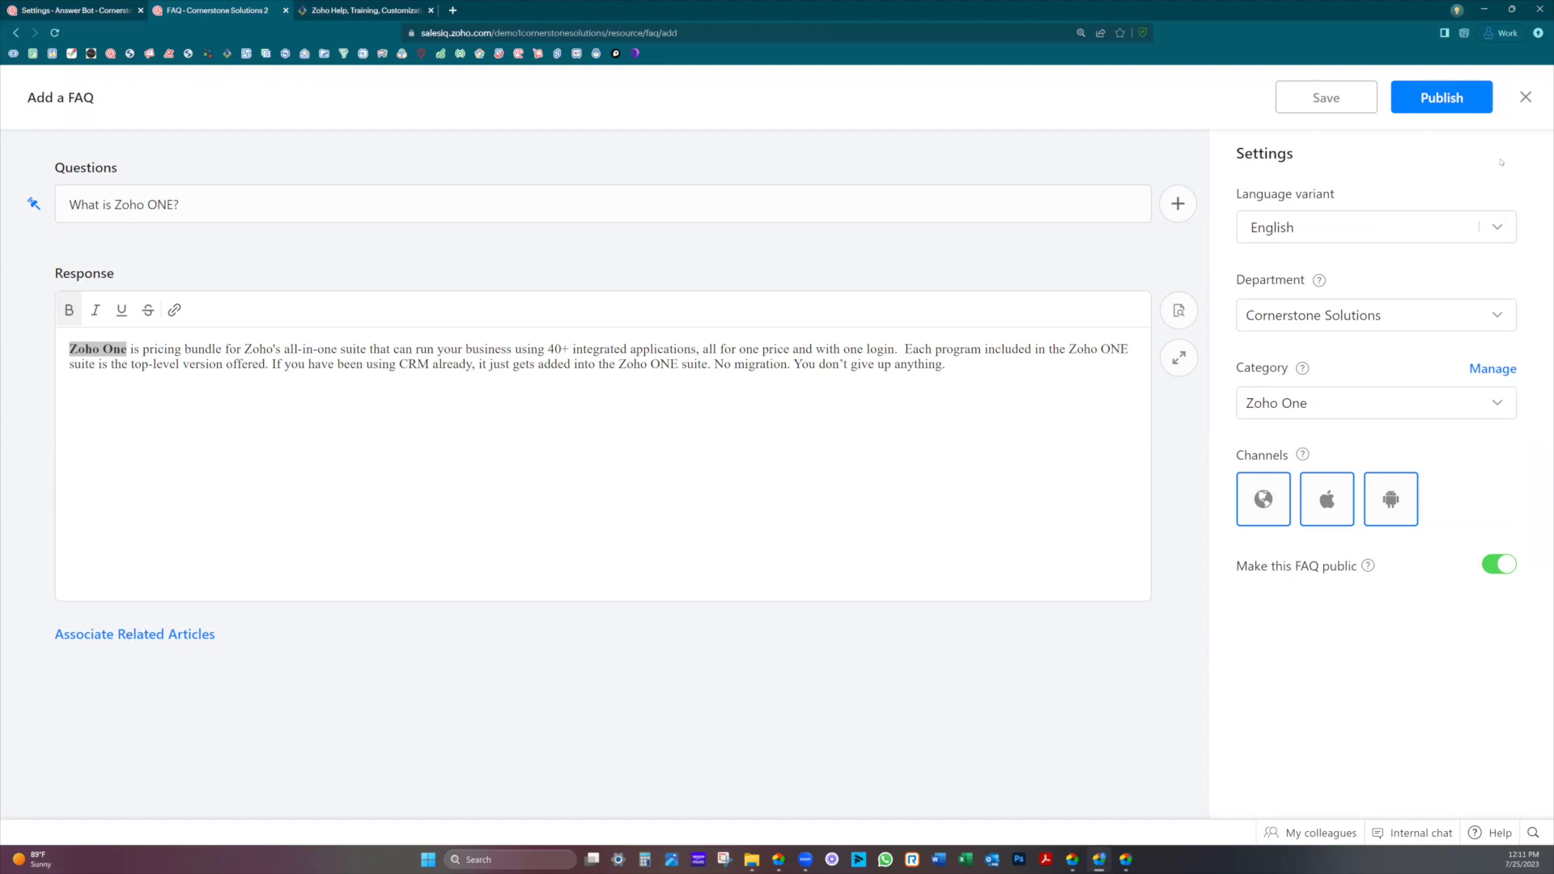
pyautogui.click(1452, 111)
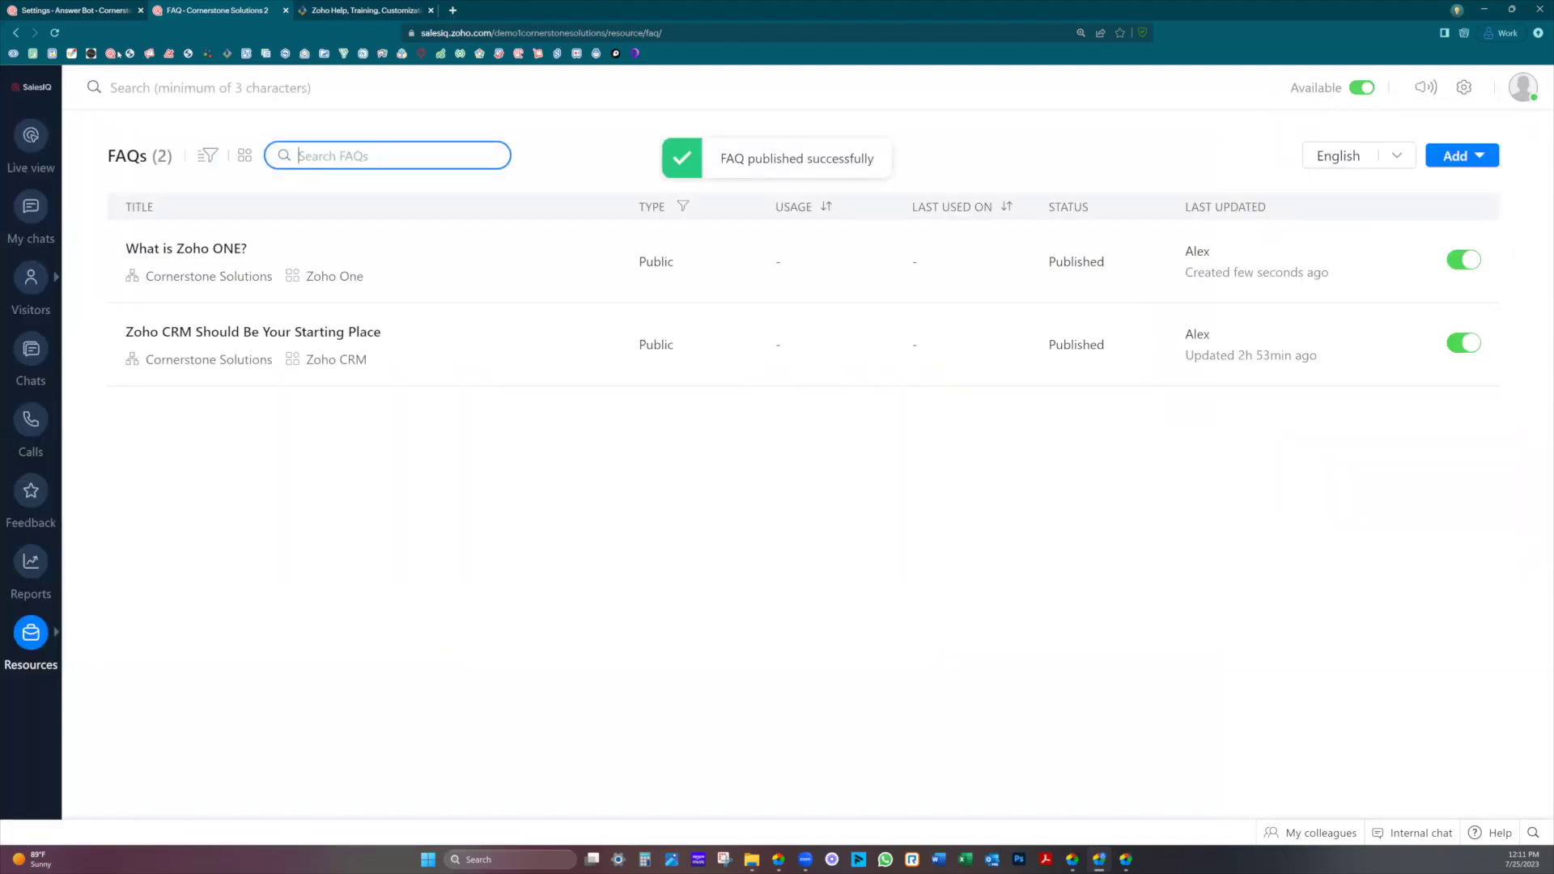
# - Send 'zoho one' in the reloaded bot preview to get the new FAQ, then open Articles
pyautogui.click(84, 10)
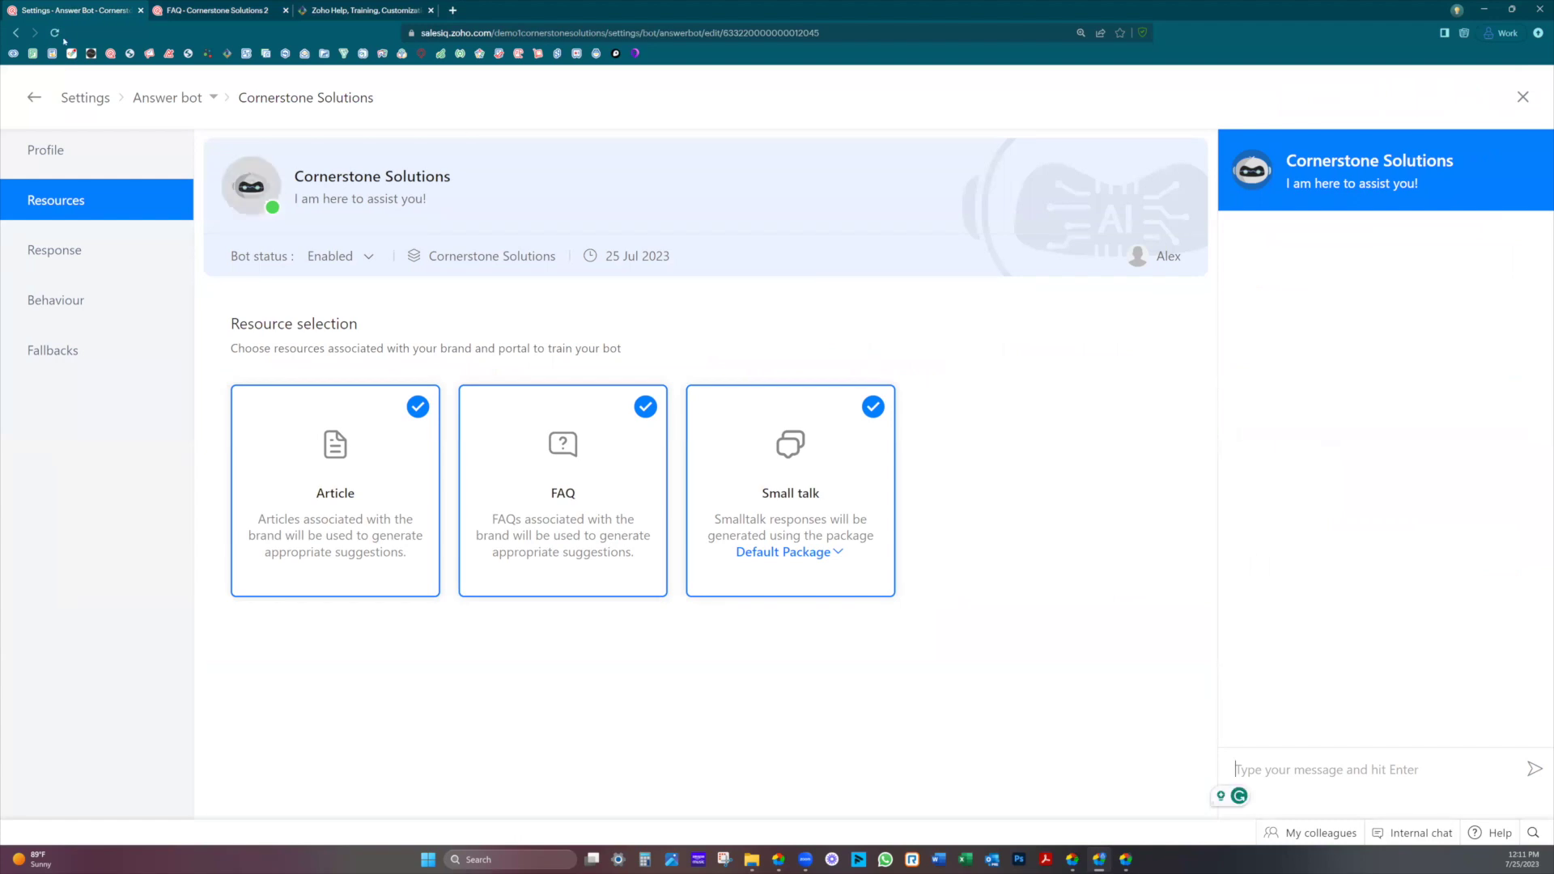
pyautogui.click(54, 33)
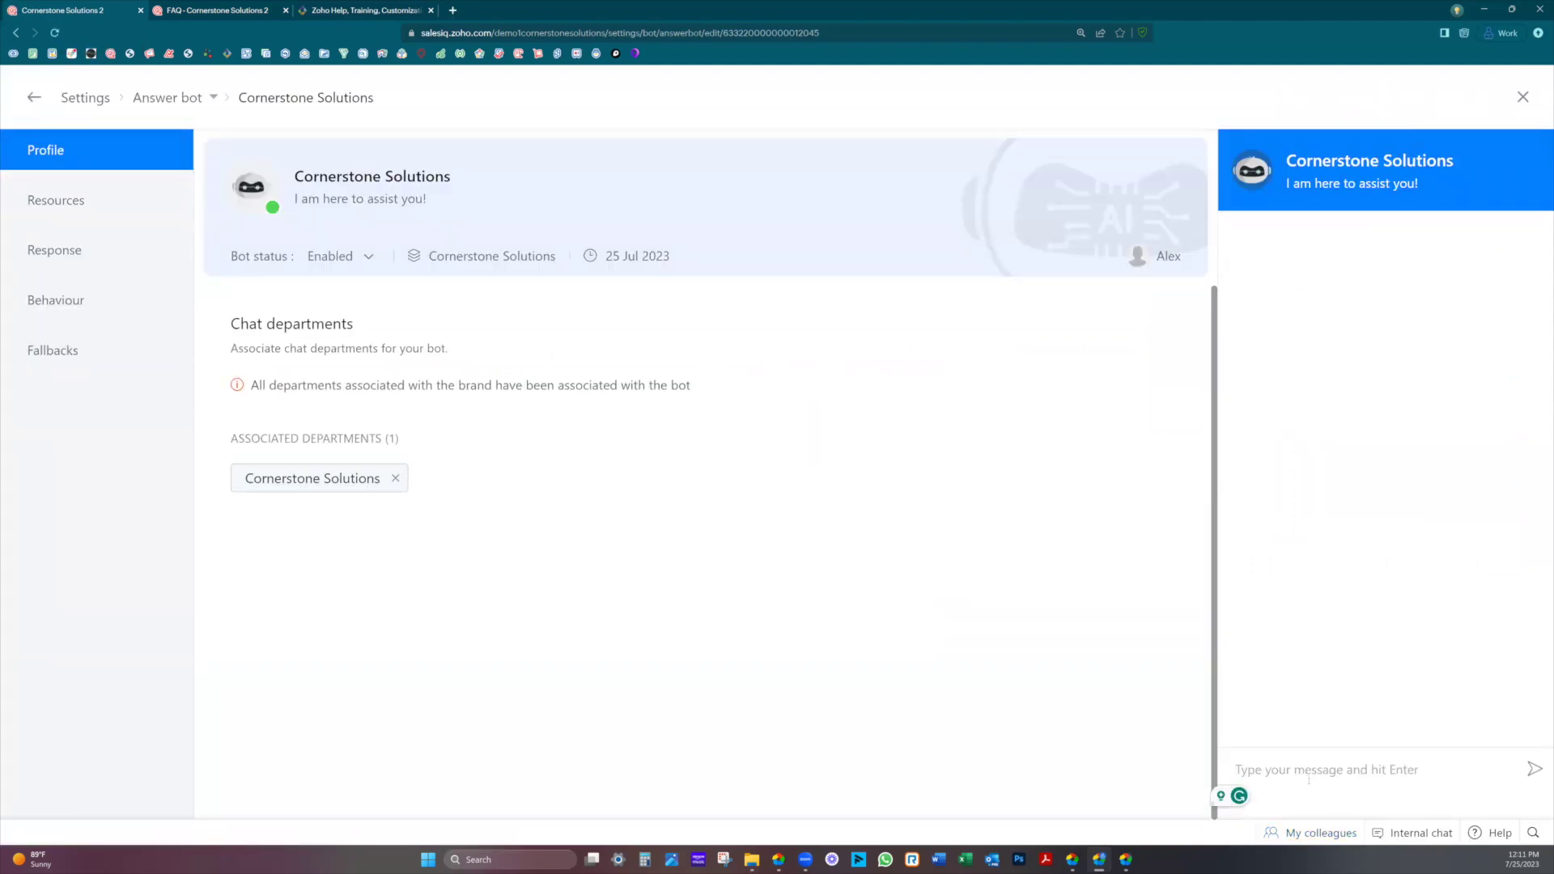
pyautogui.write('zoho one')
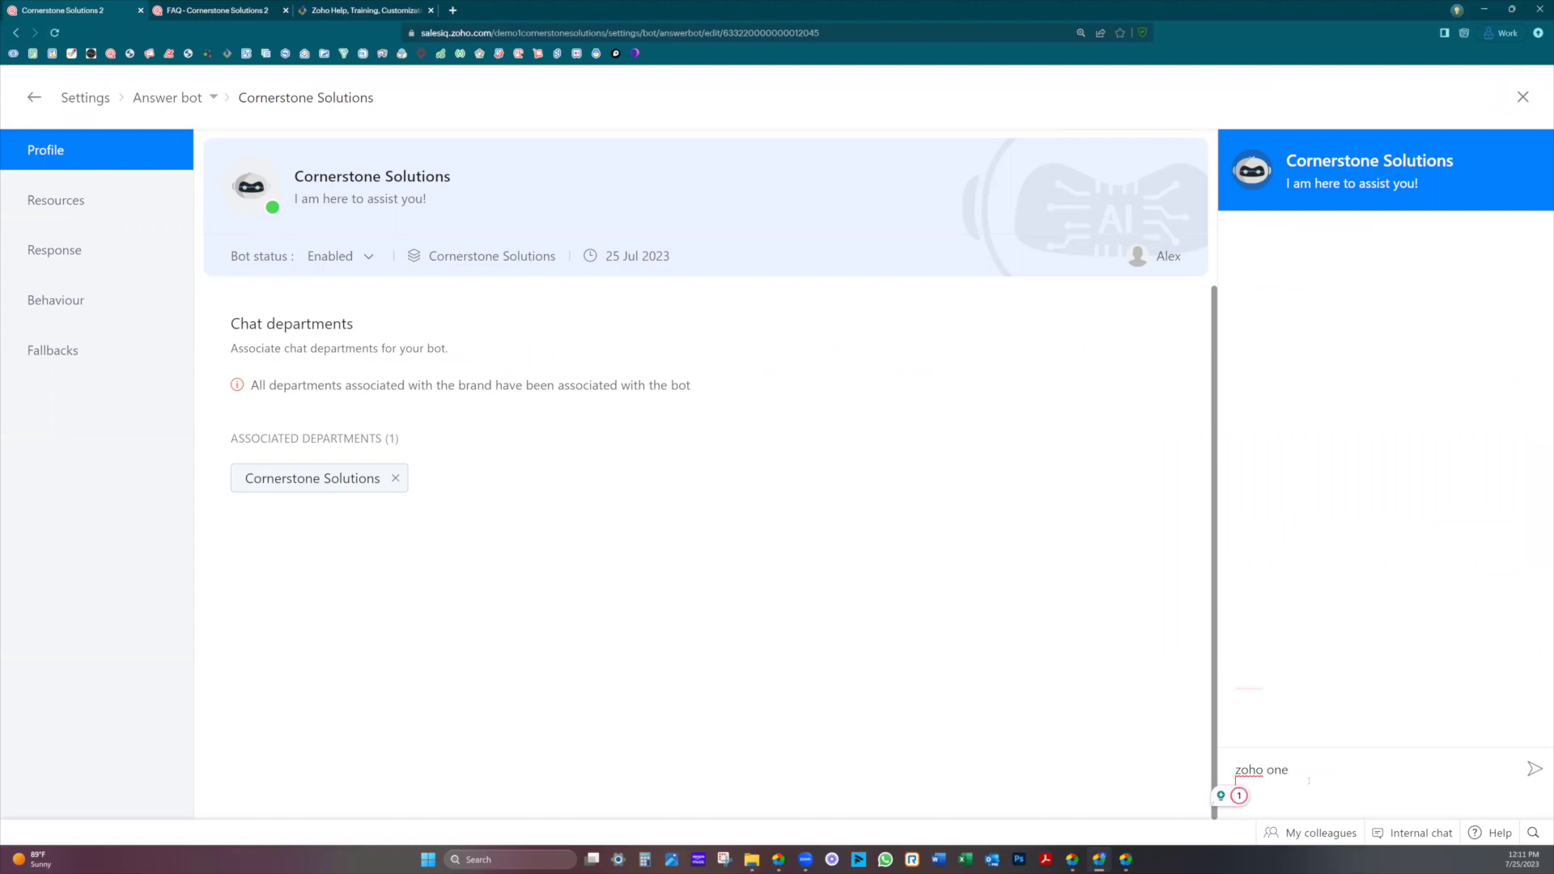
pyautogui.press('Return')
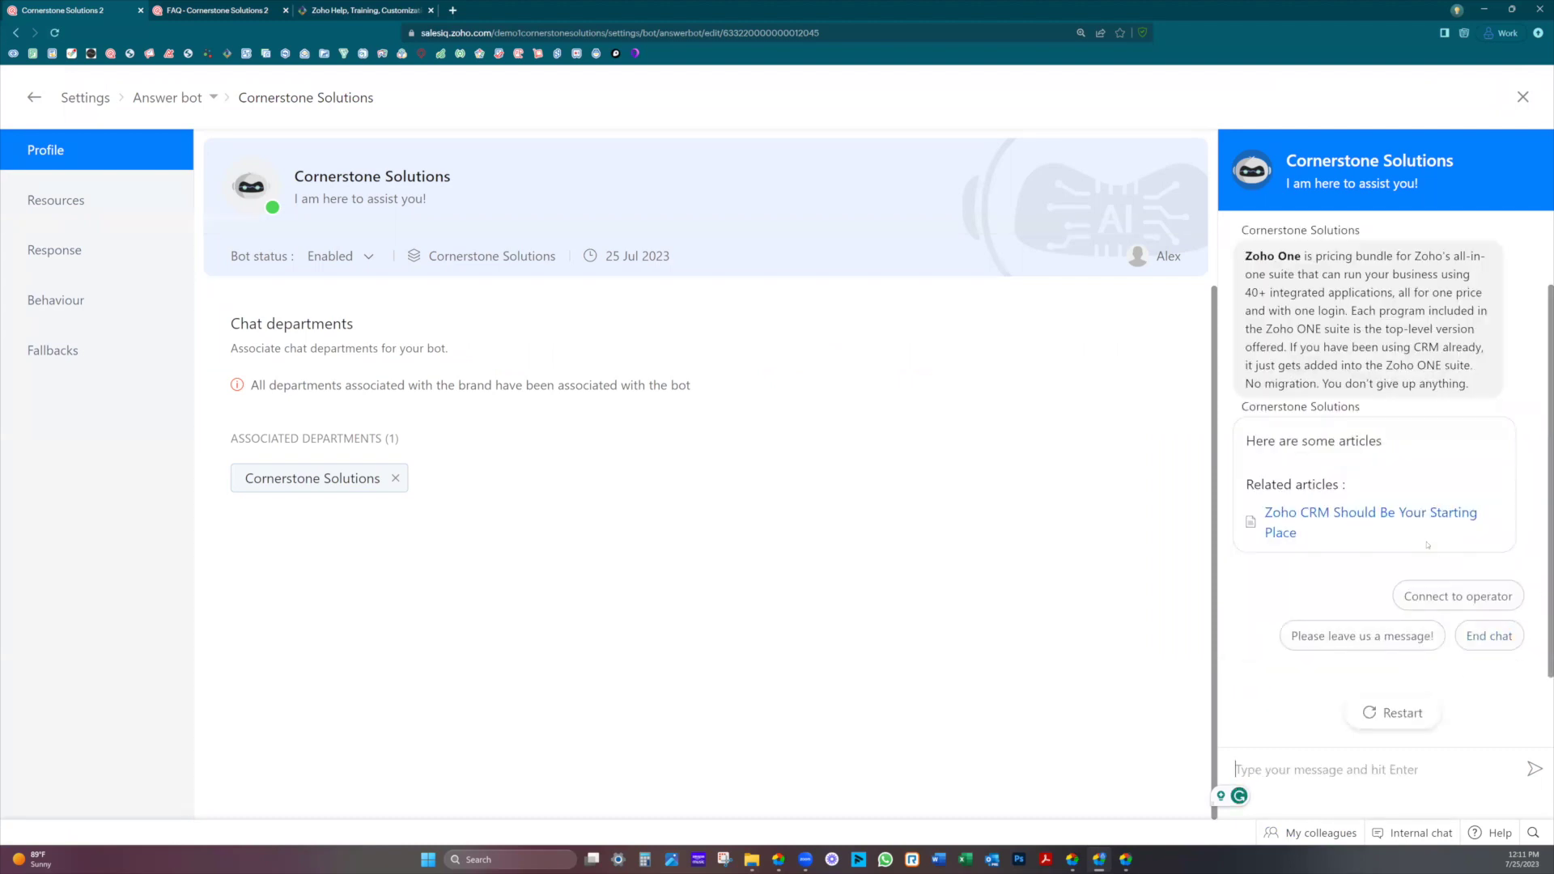
pyautogui.scroll(1, 1427, 546)
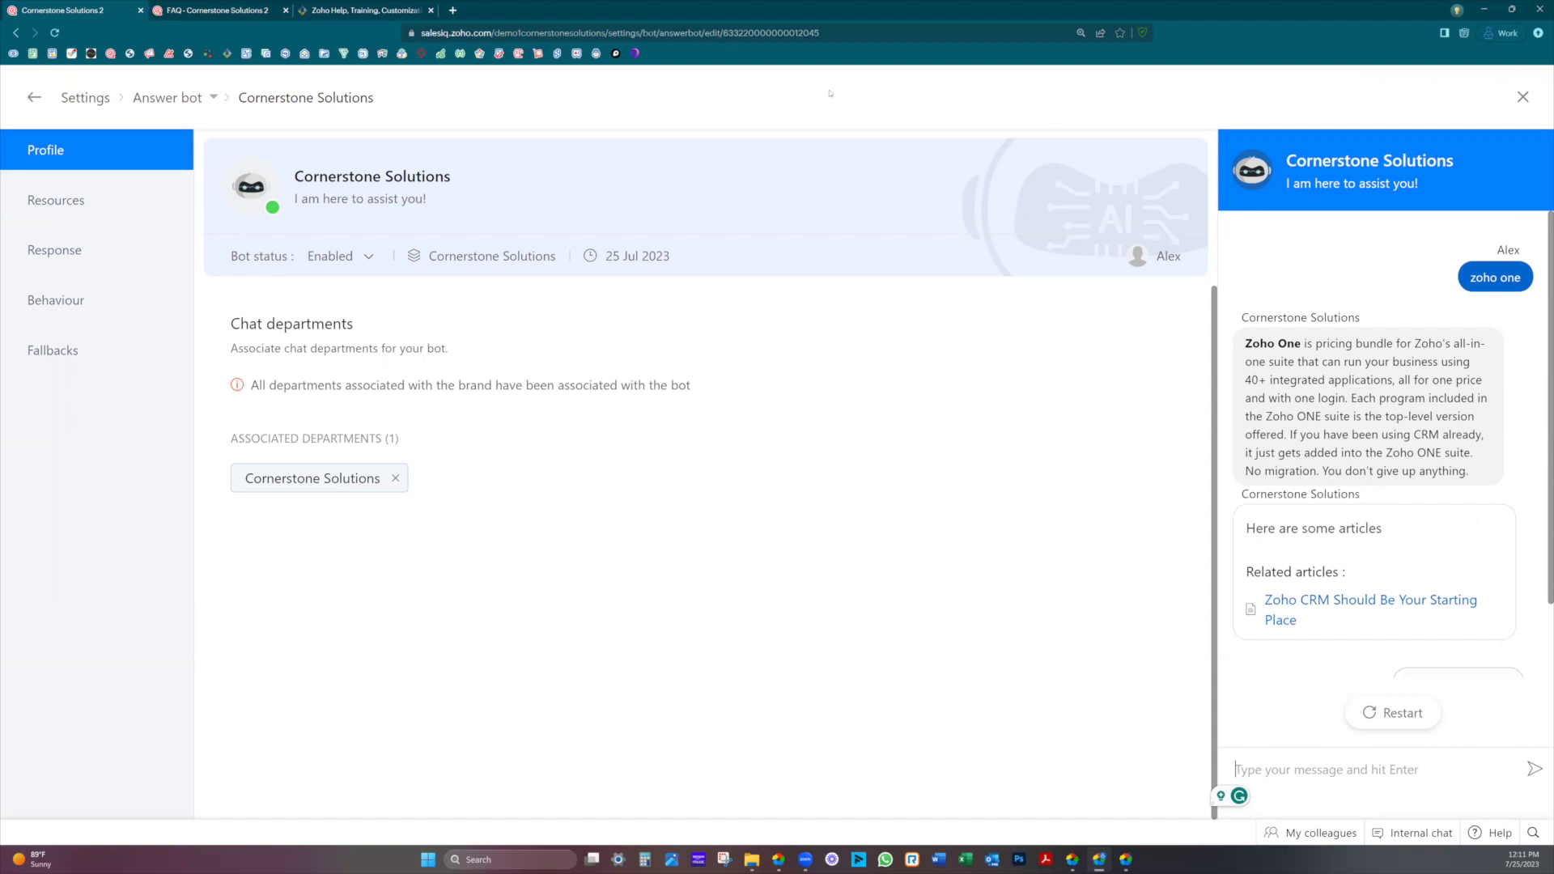
pyautogui.click(227, 11)
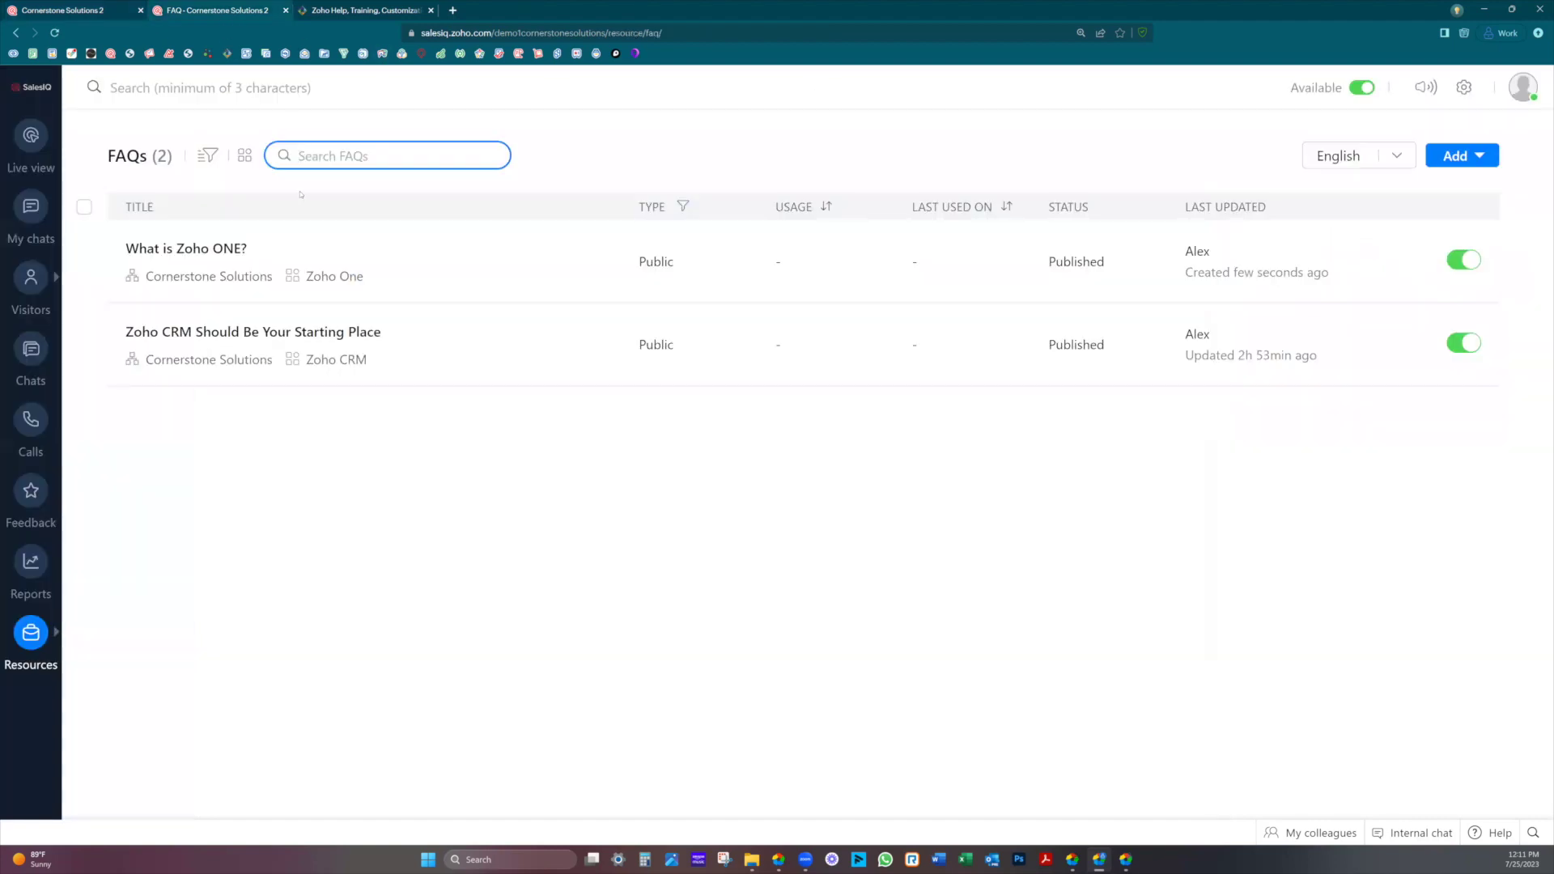
pyautogui.moveTo(31, 641)
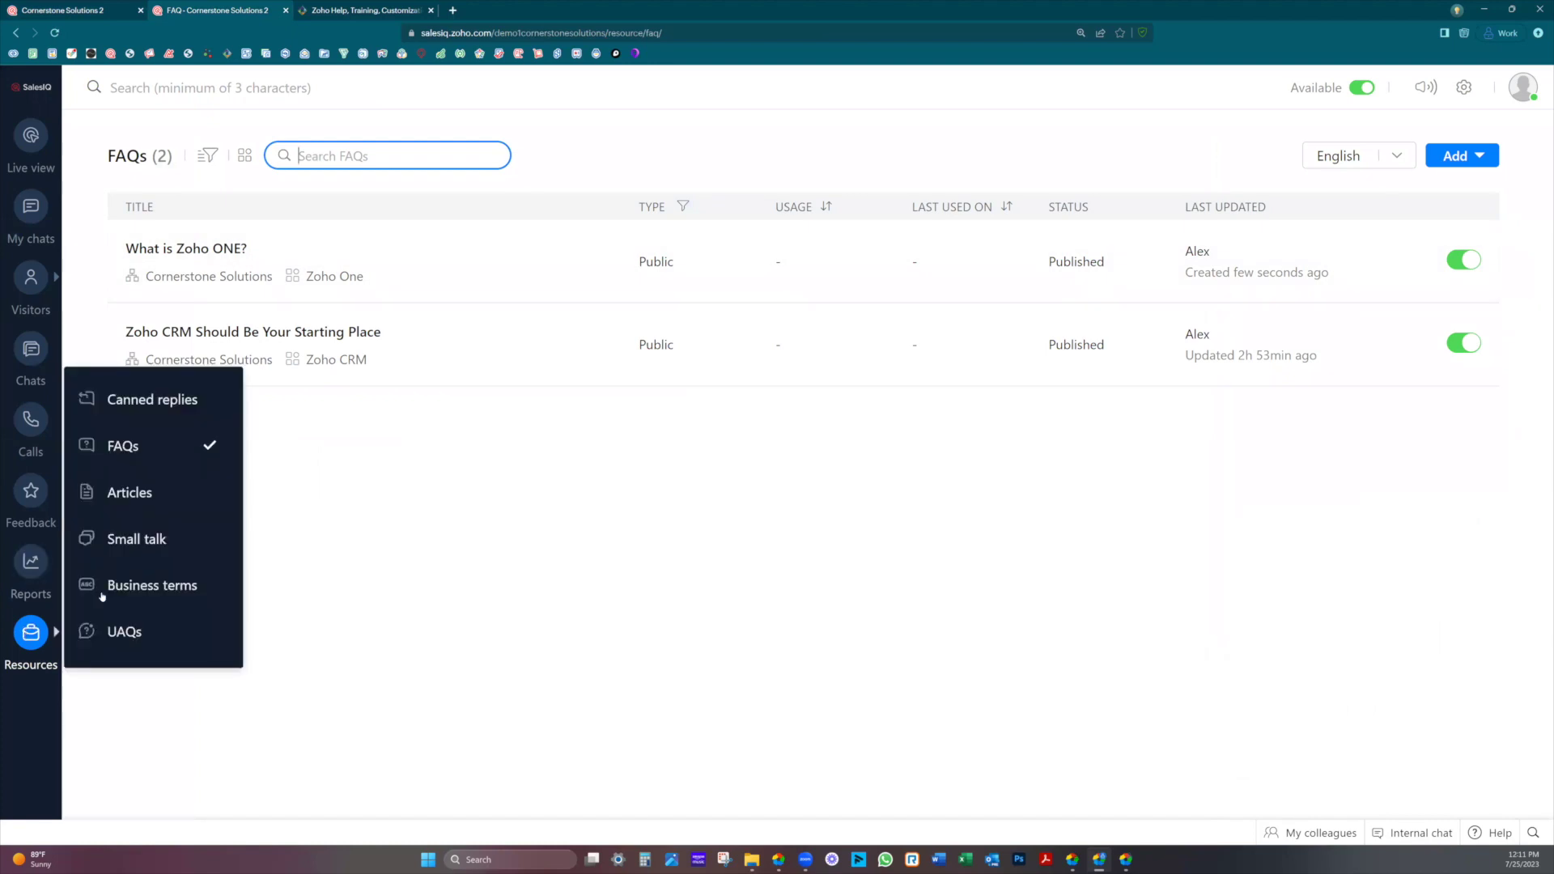
pyautogui.click(134, 494)
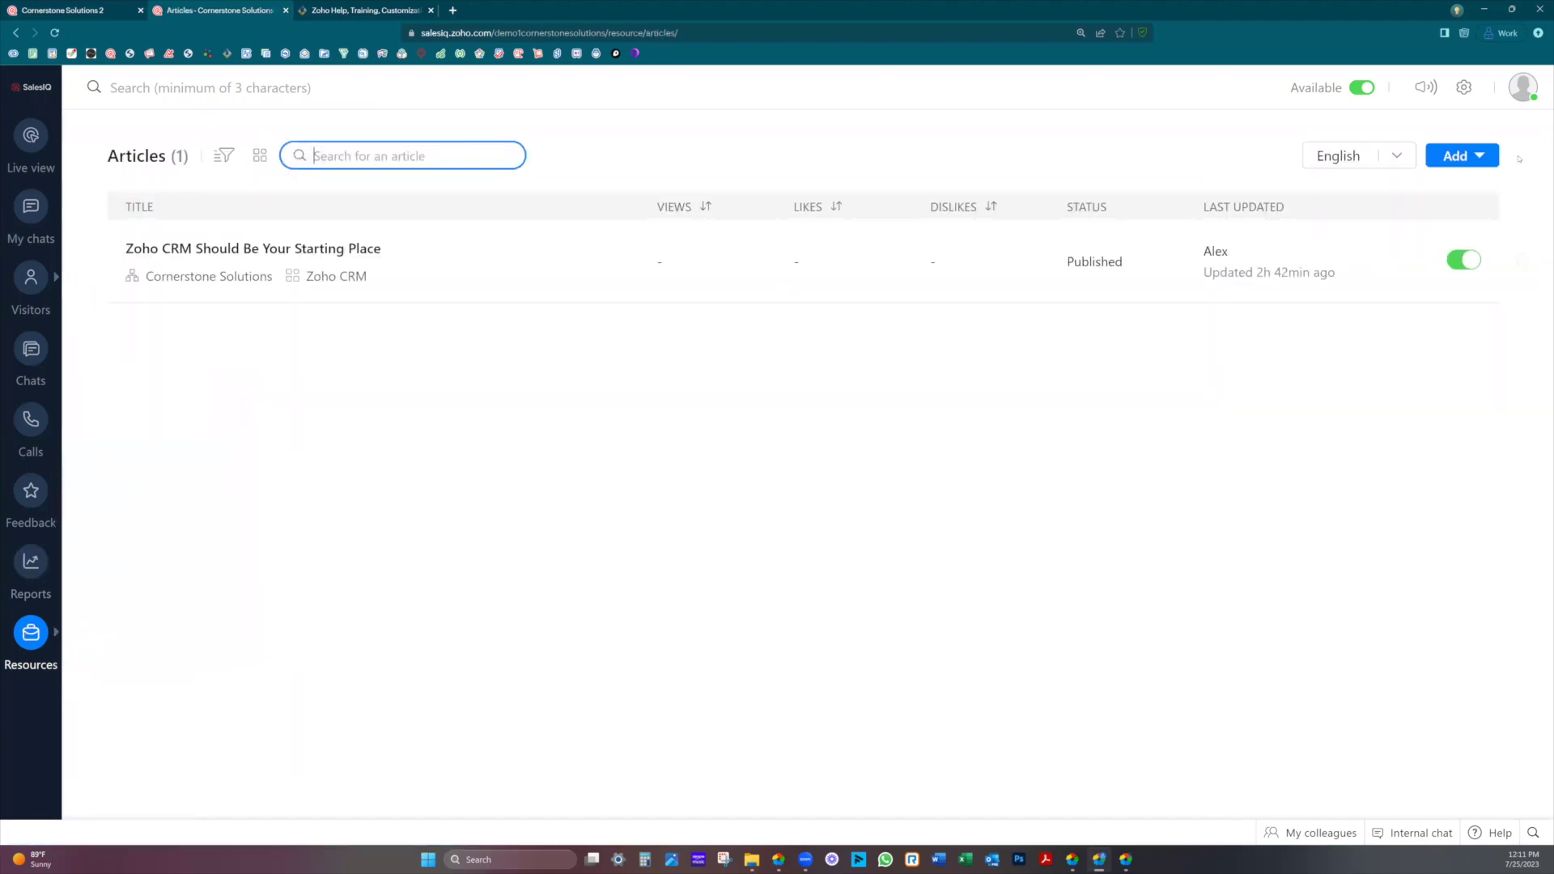
# - Compose a new draft article titled 'What is Zoho ONE?'
pyautogui.click(1486, 158)
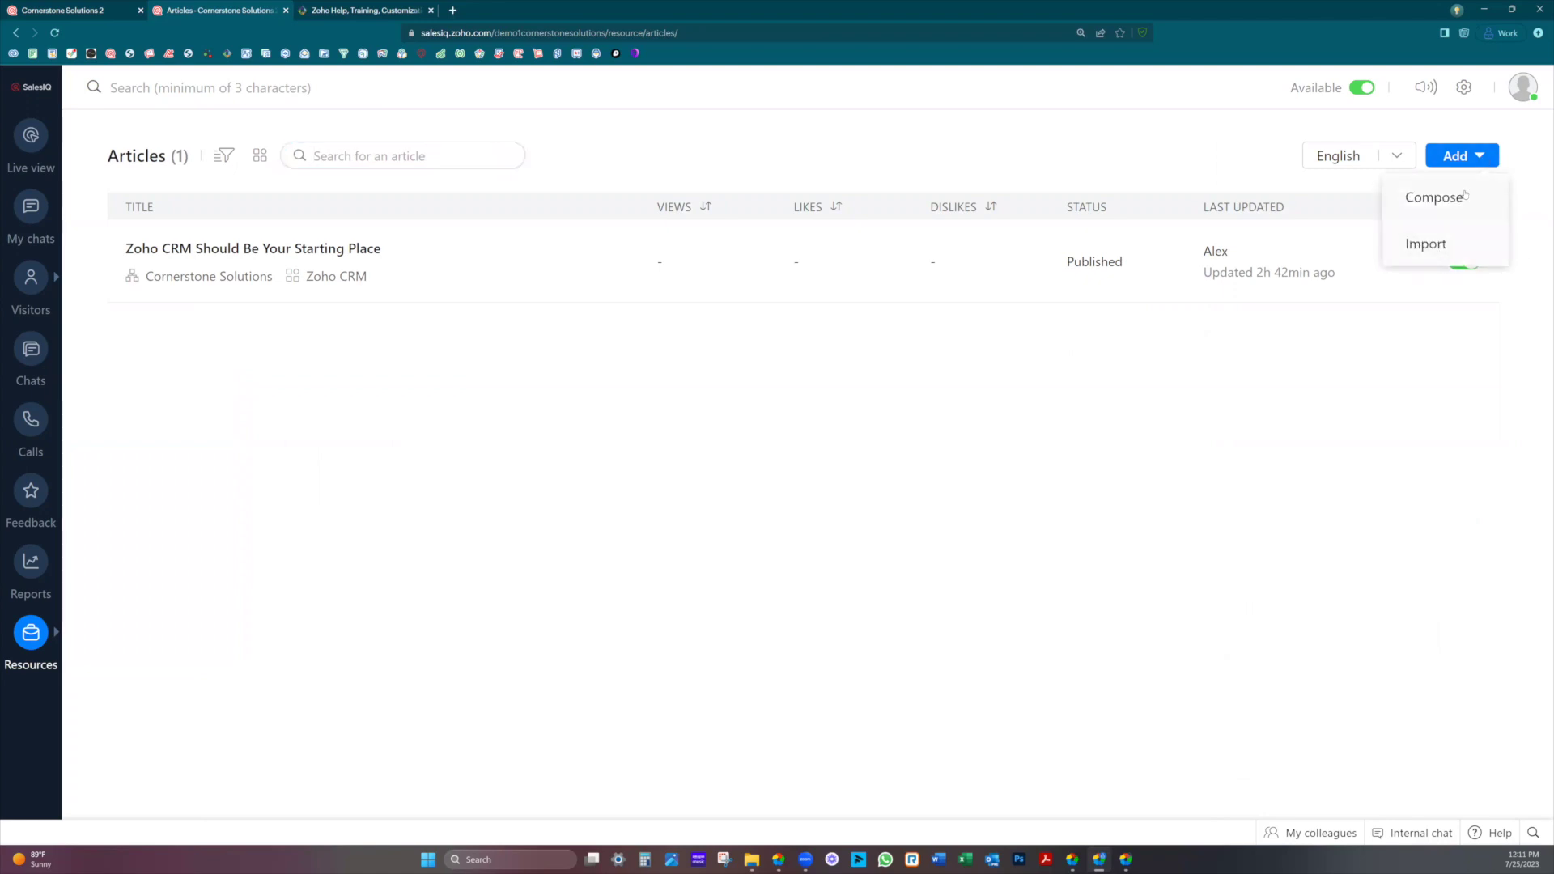
pyautogui.click(1433, 198)
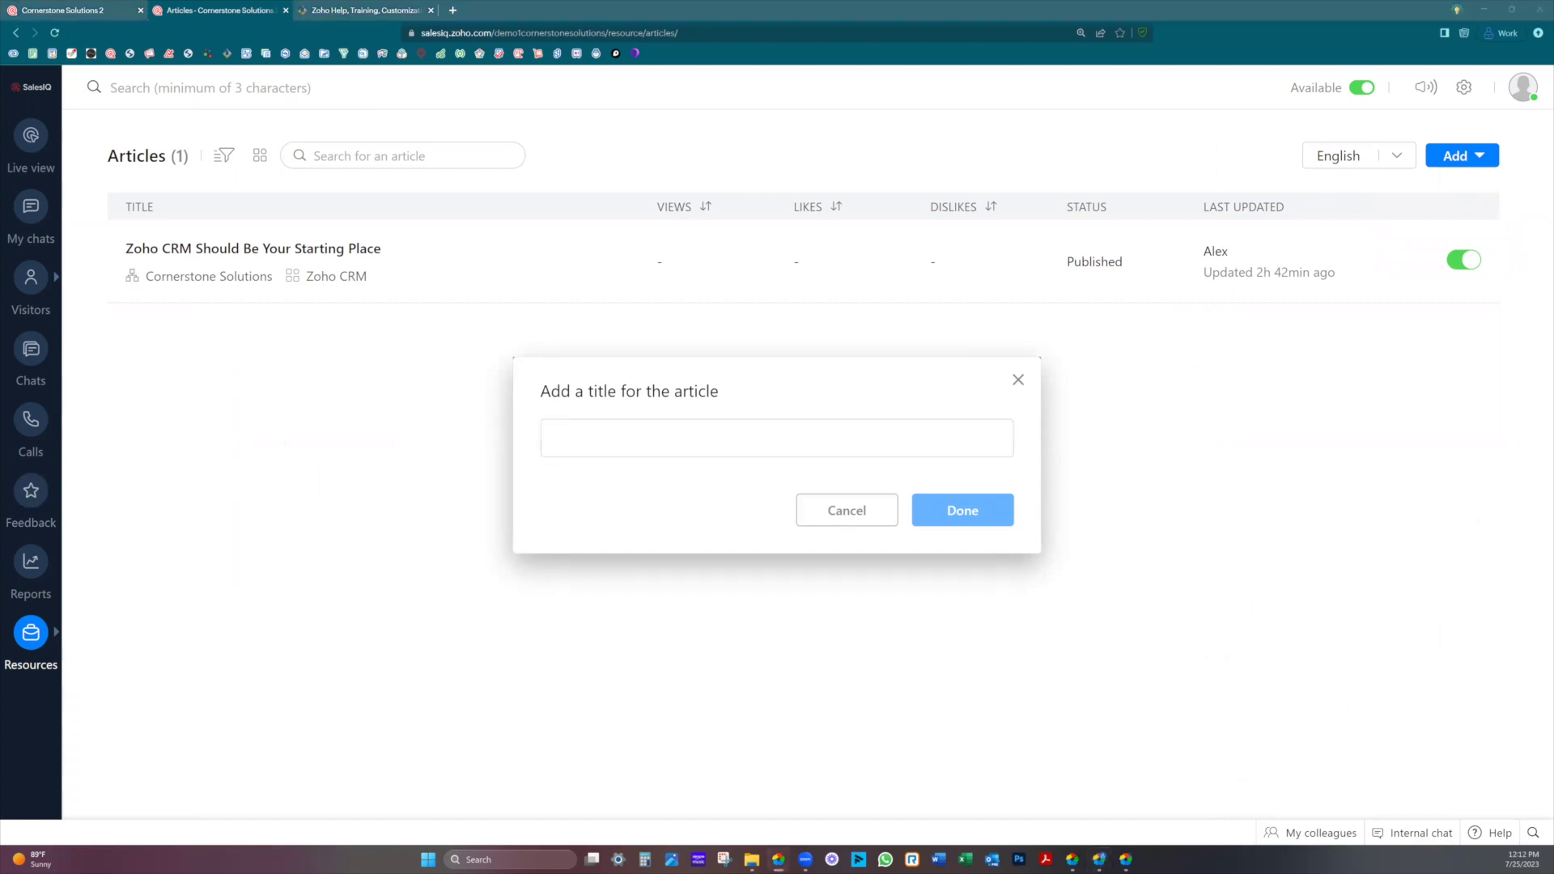
pyautogui.click(615, 430)
pyautogui.write('What is Zoho ONE?')
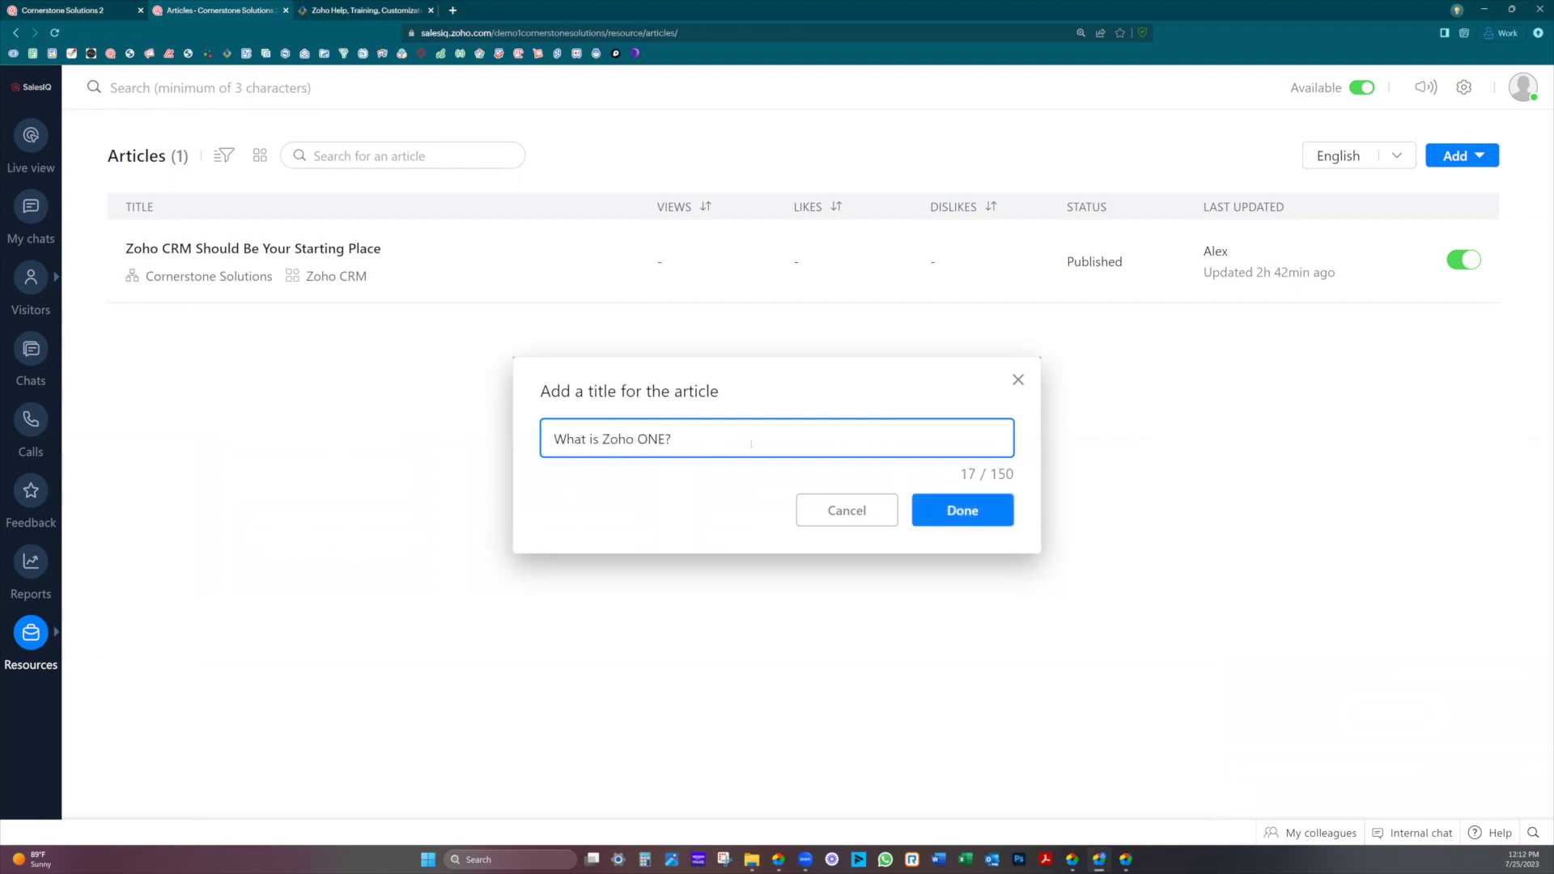
pyautogui.click(982, 523)
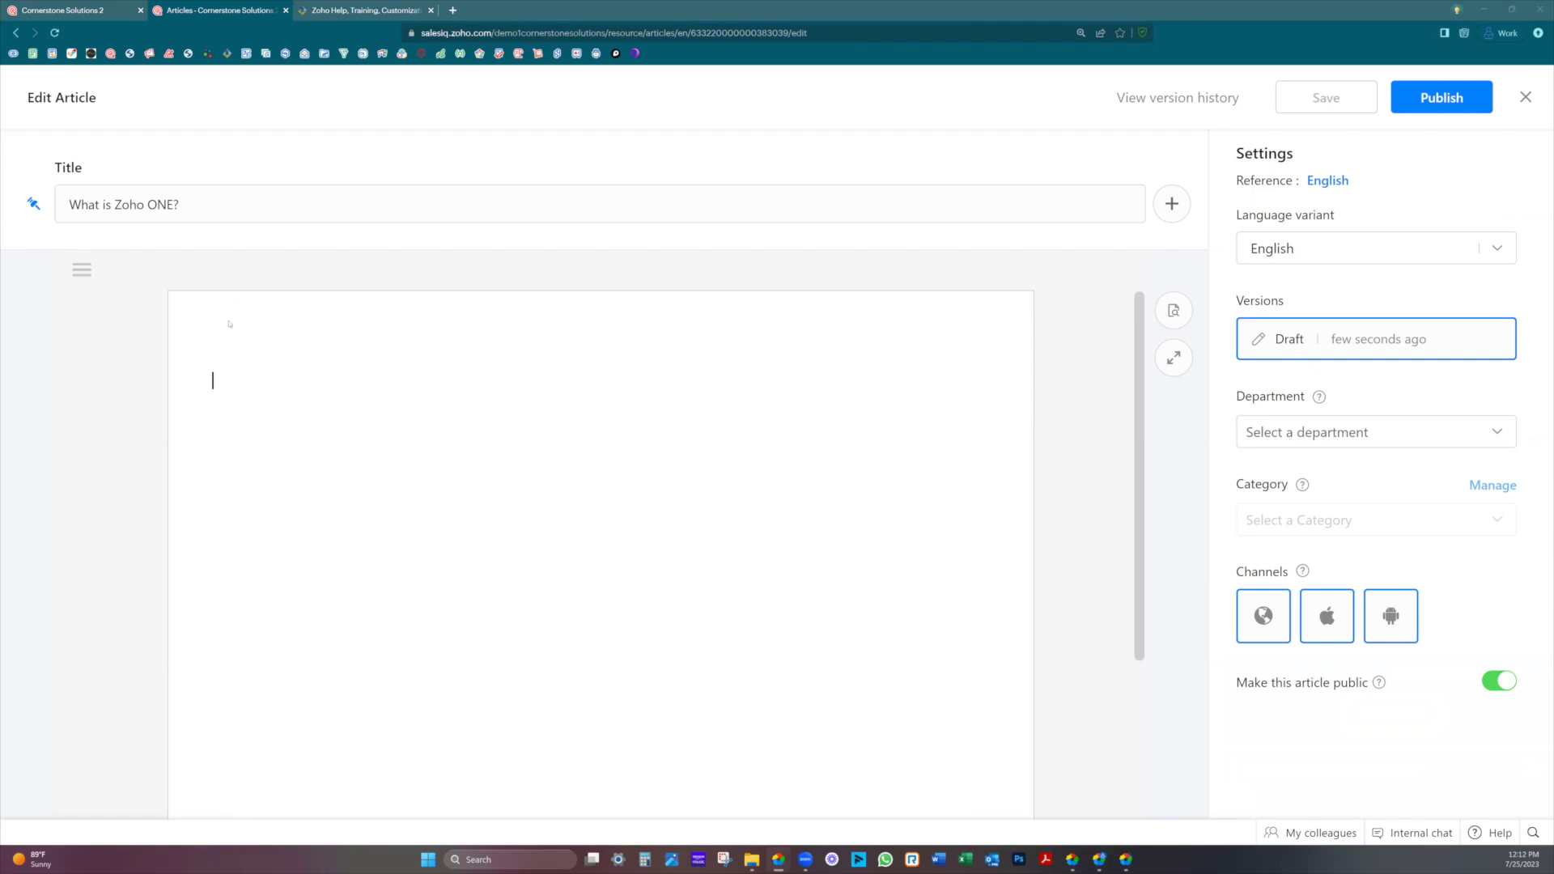
# - Paste the prepared Zoho ONE suite description into the article body and preview it
pyautogui.click(258, 385)
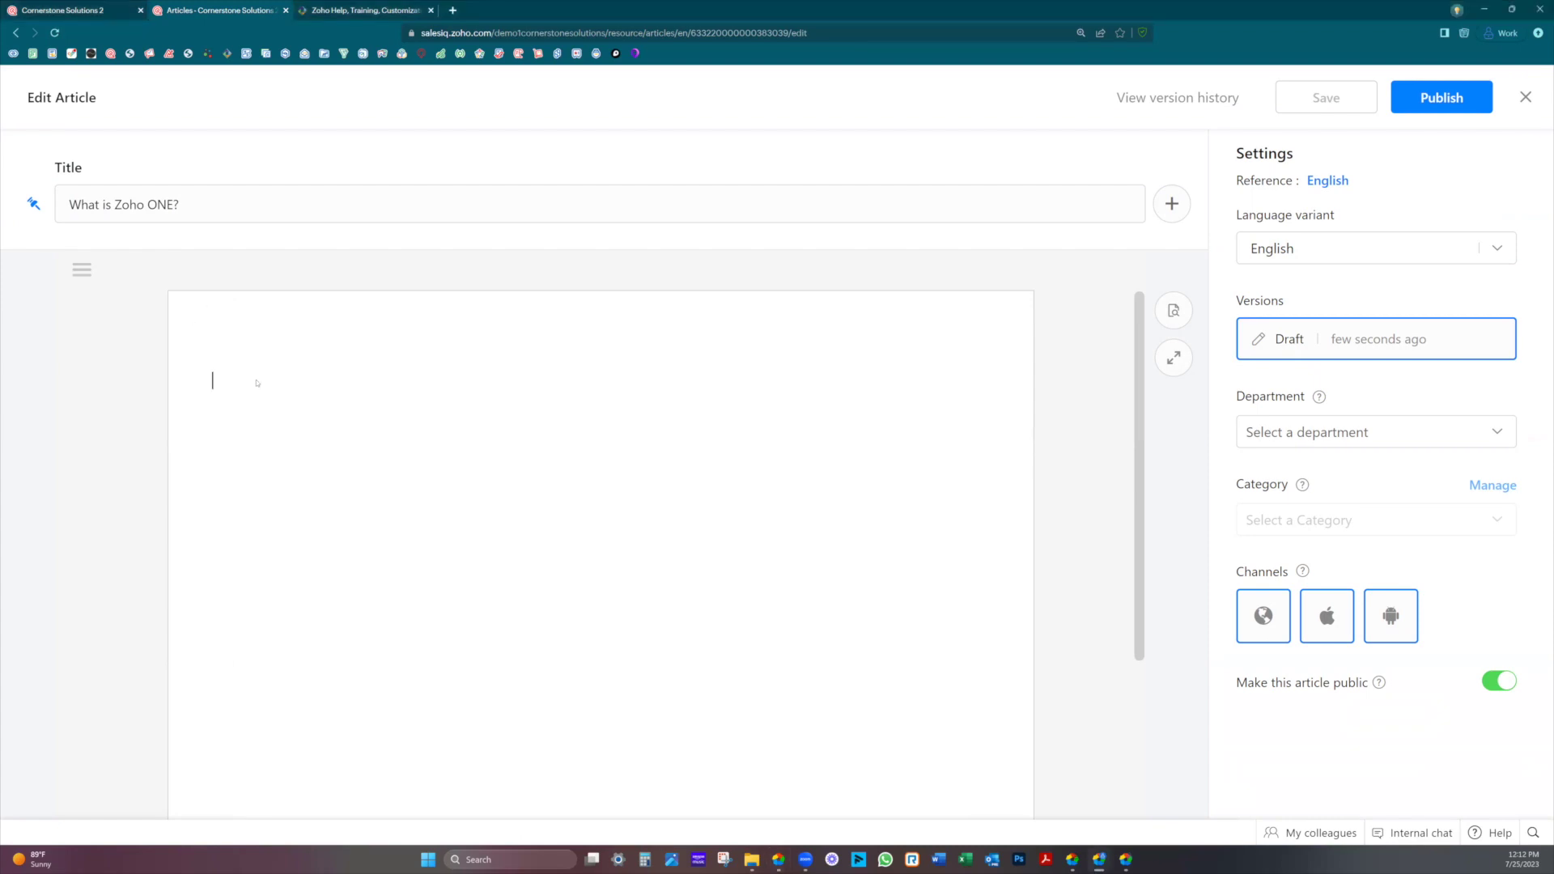
pyautogui.hotkey('ctrl', 'v')
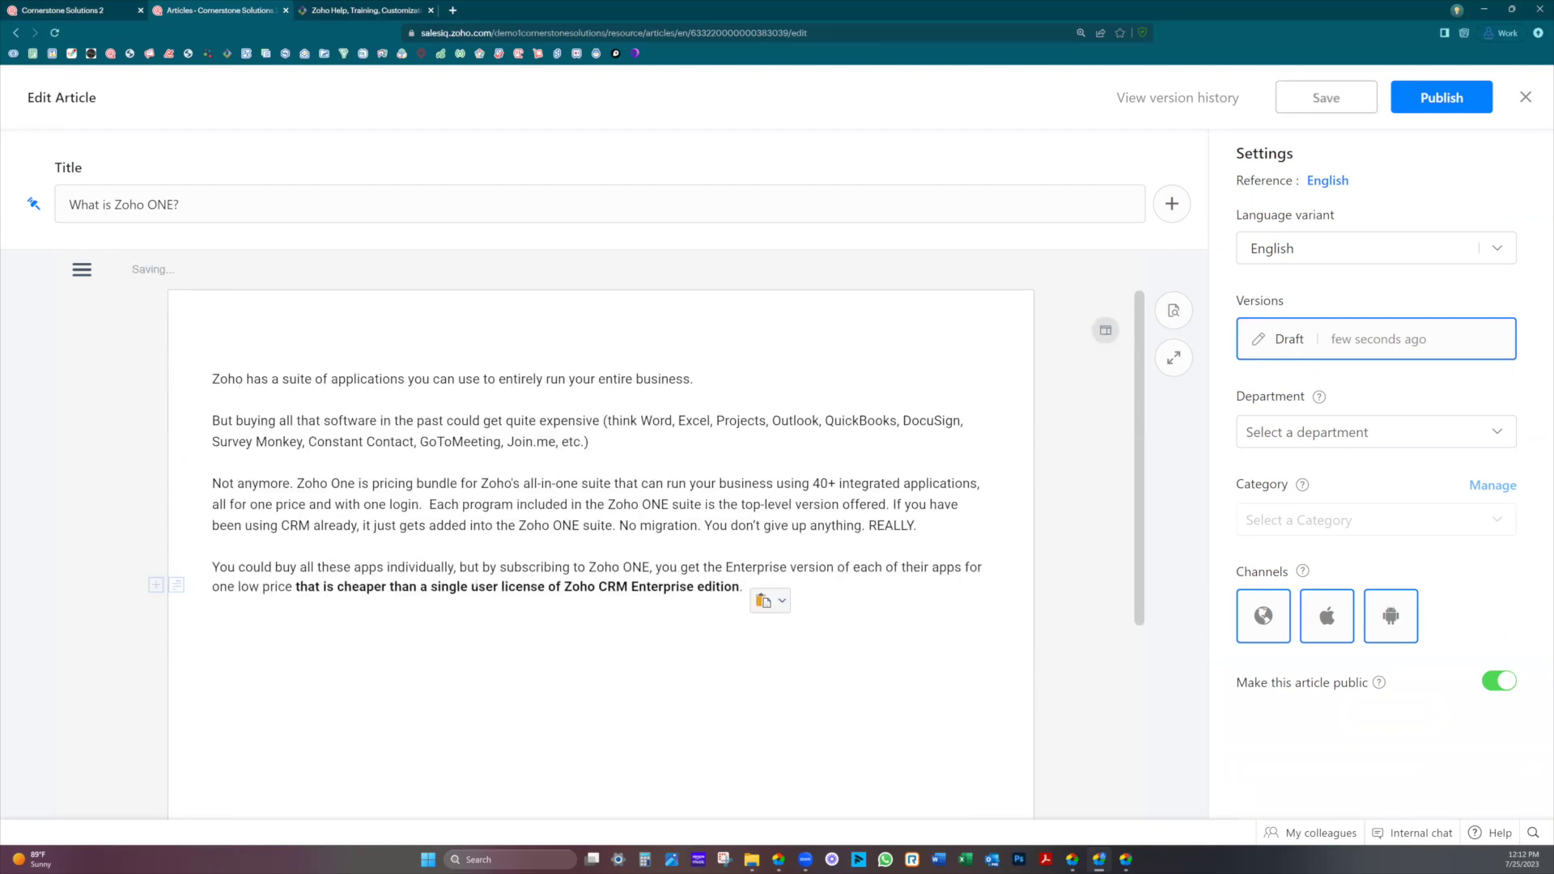
pyautogui.moveTo(486, 586); pyautogui.dragTo(558, 586)
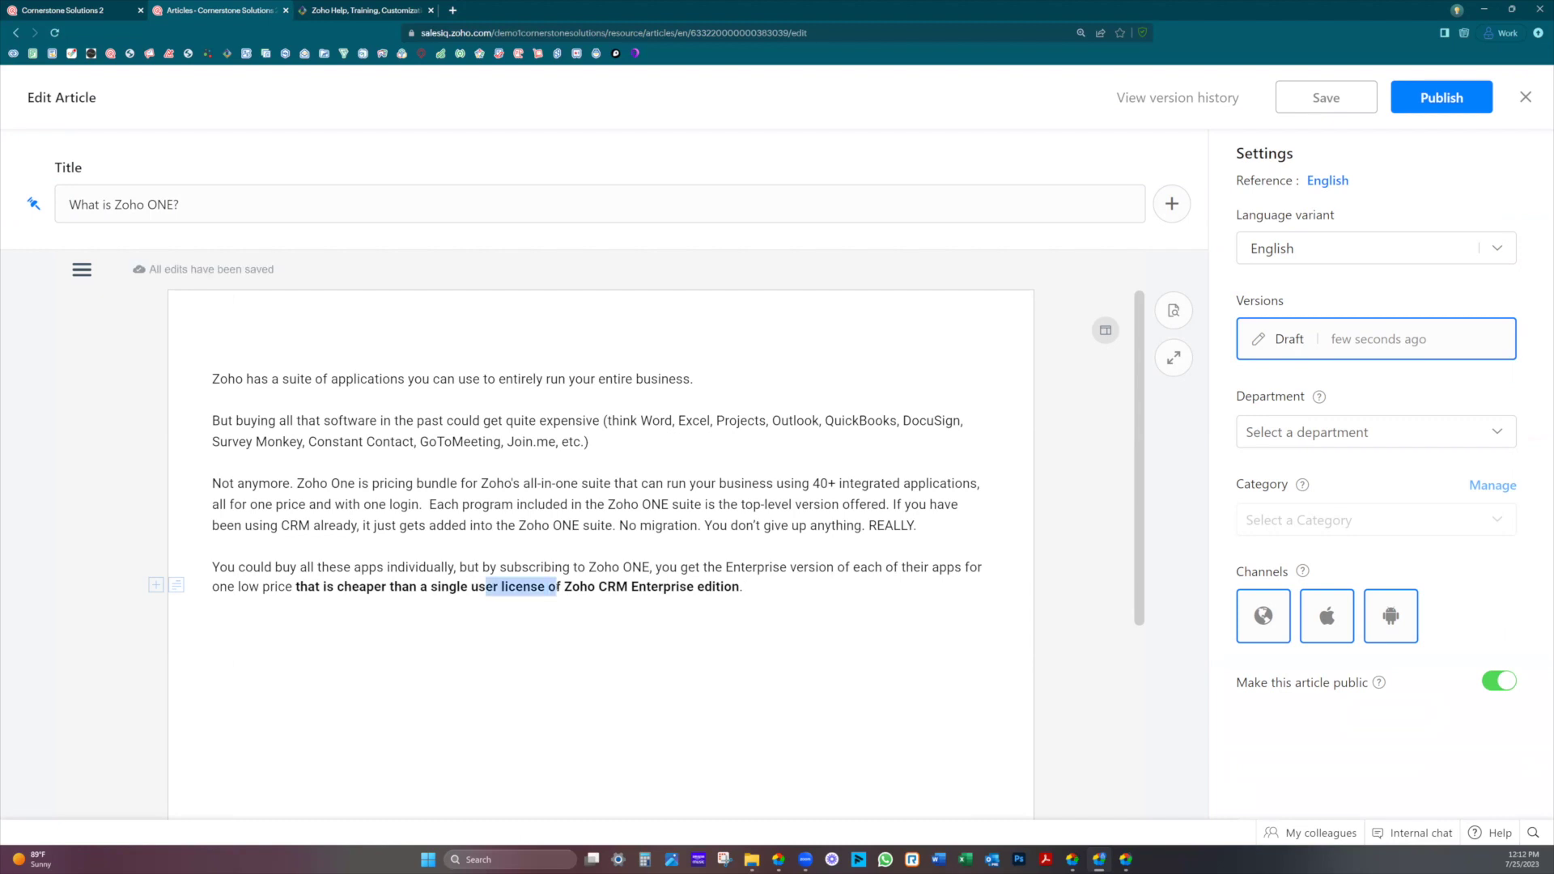
pyautogui.click(738, 457)
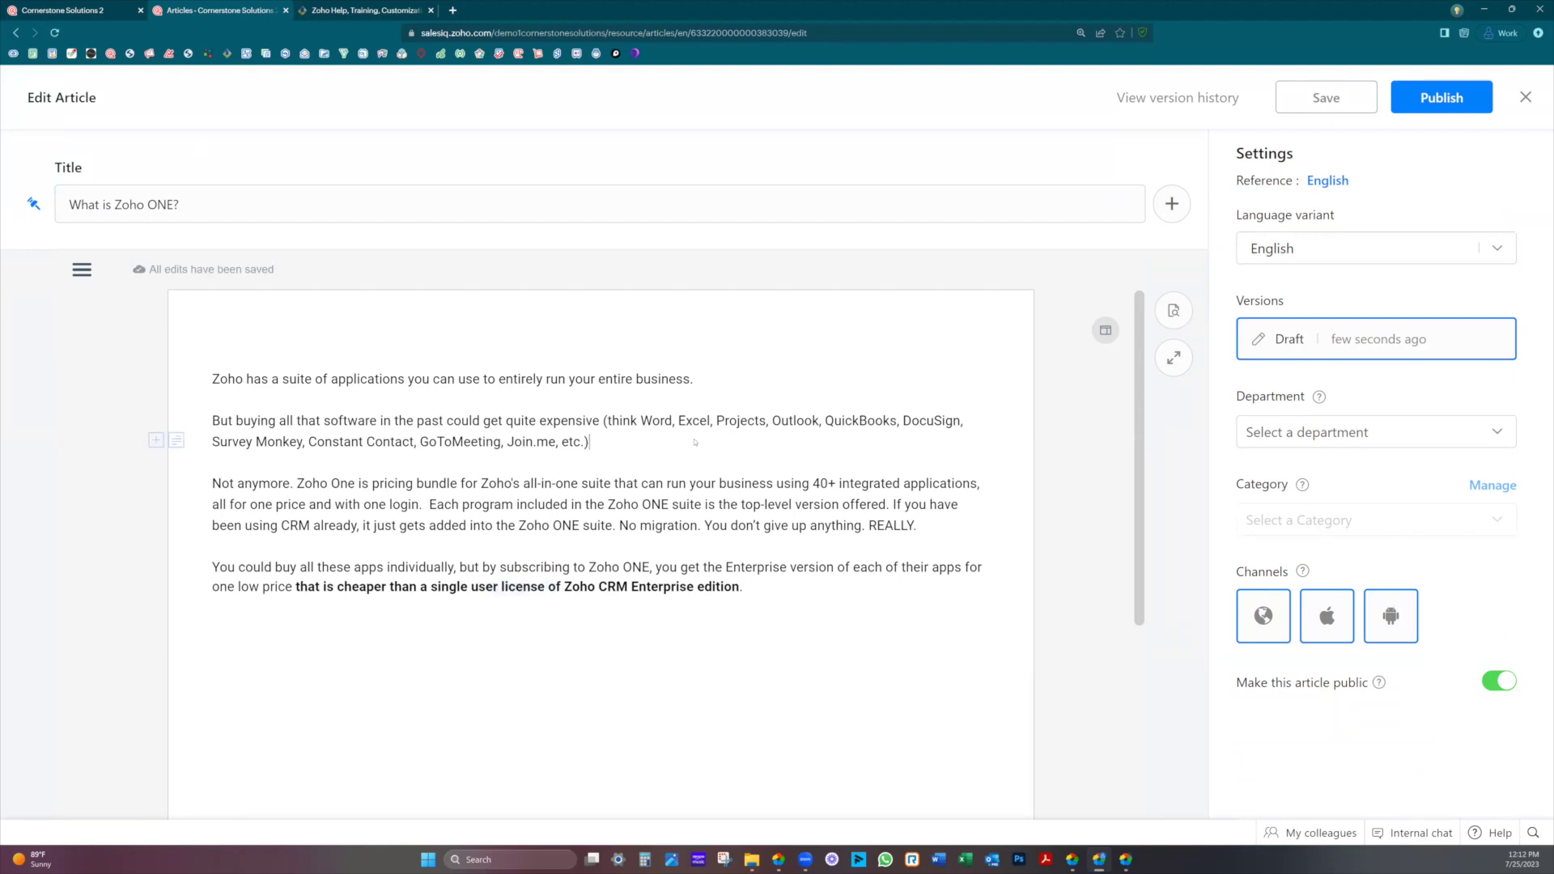
pyautogui.click(82, 270)
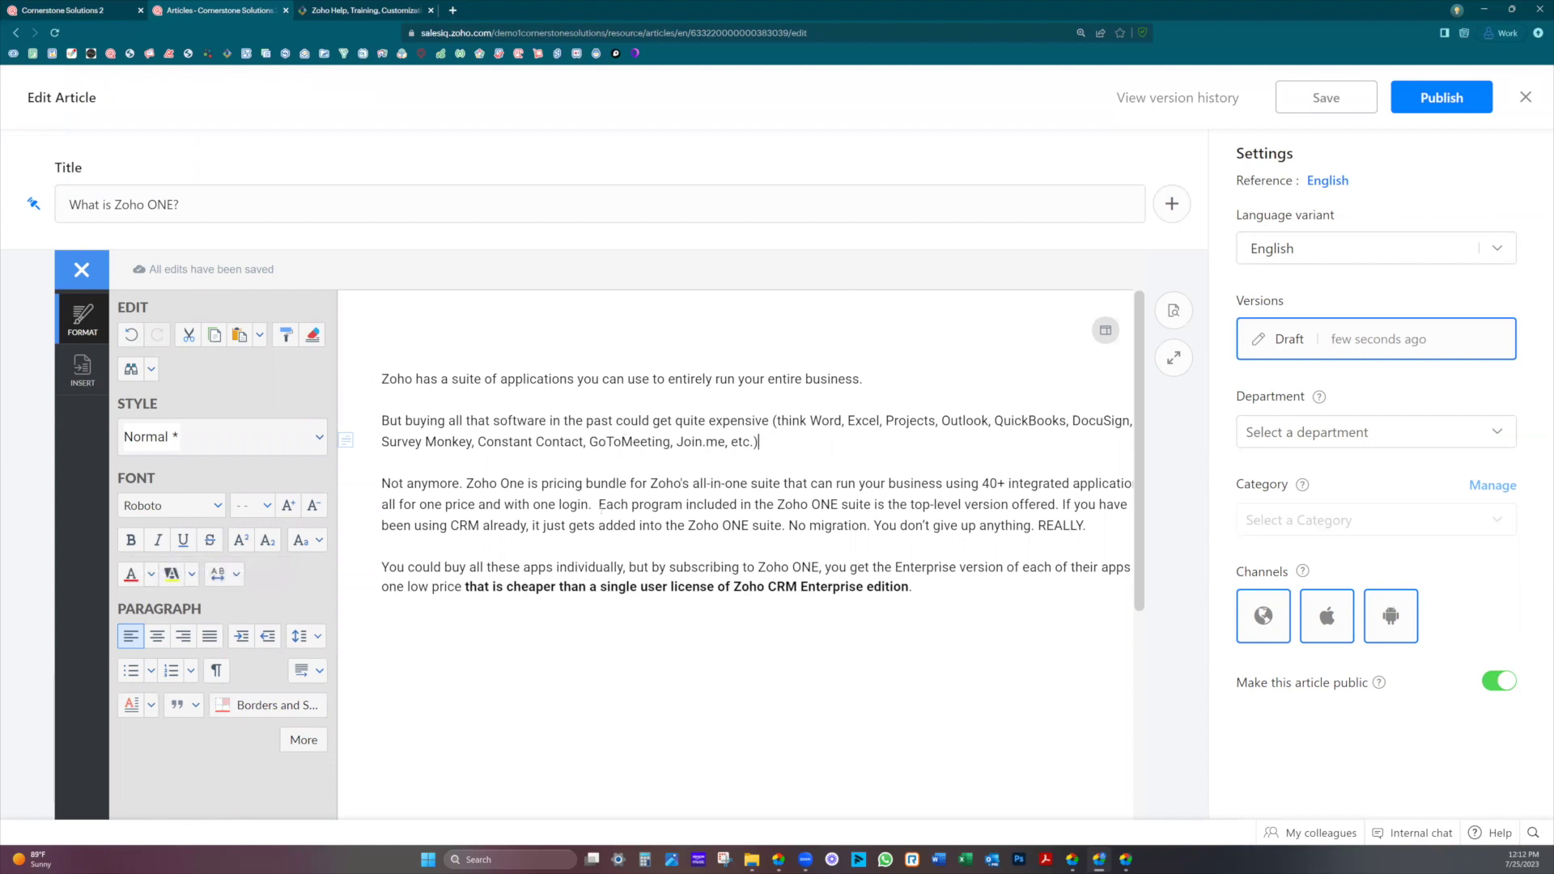
pyautogui.click(81, 371)
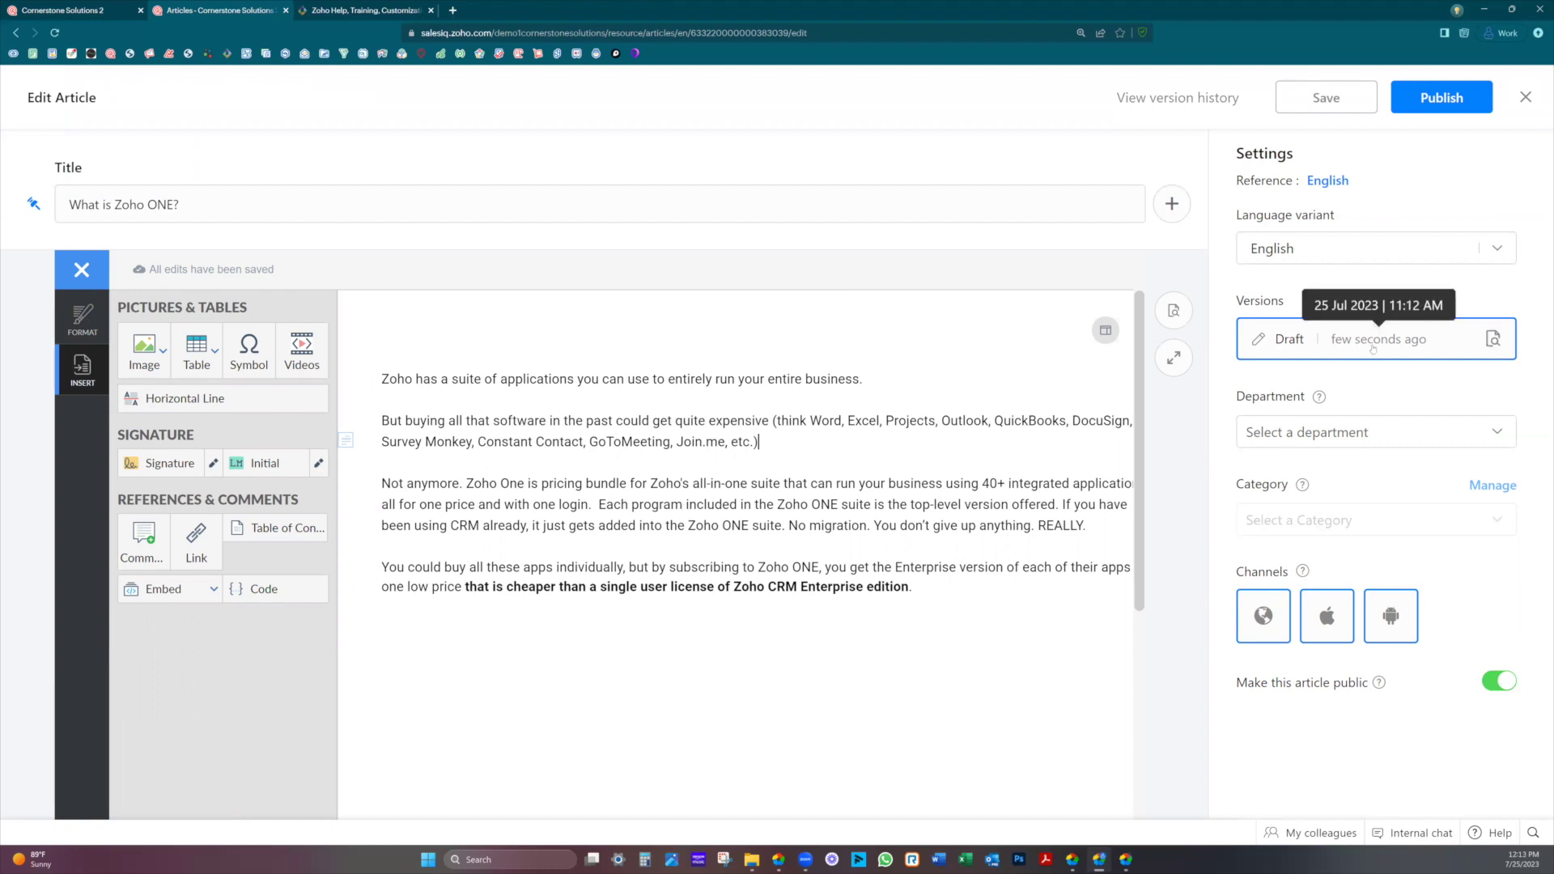
pyautogui.click(1373, 347)
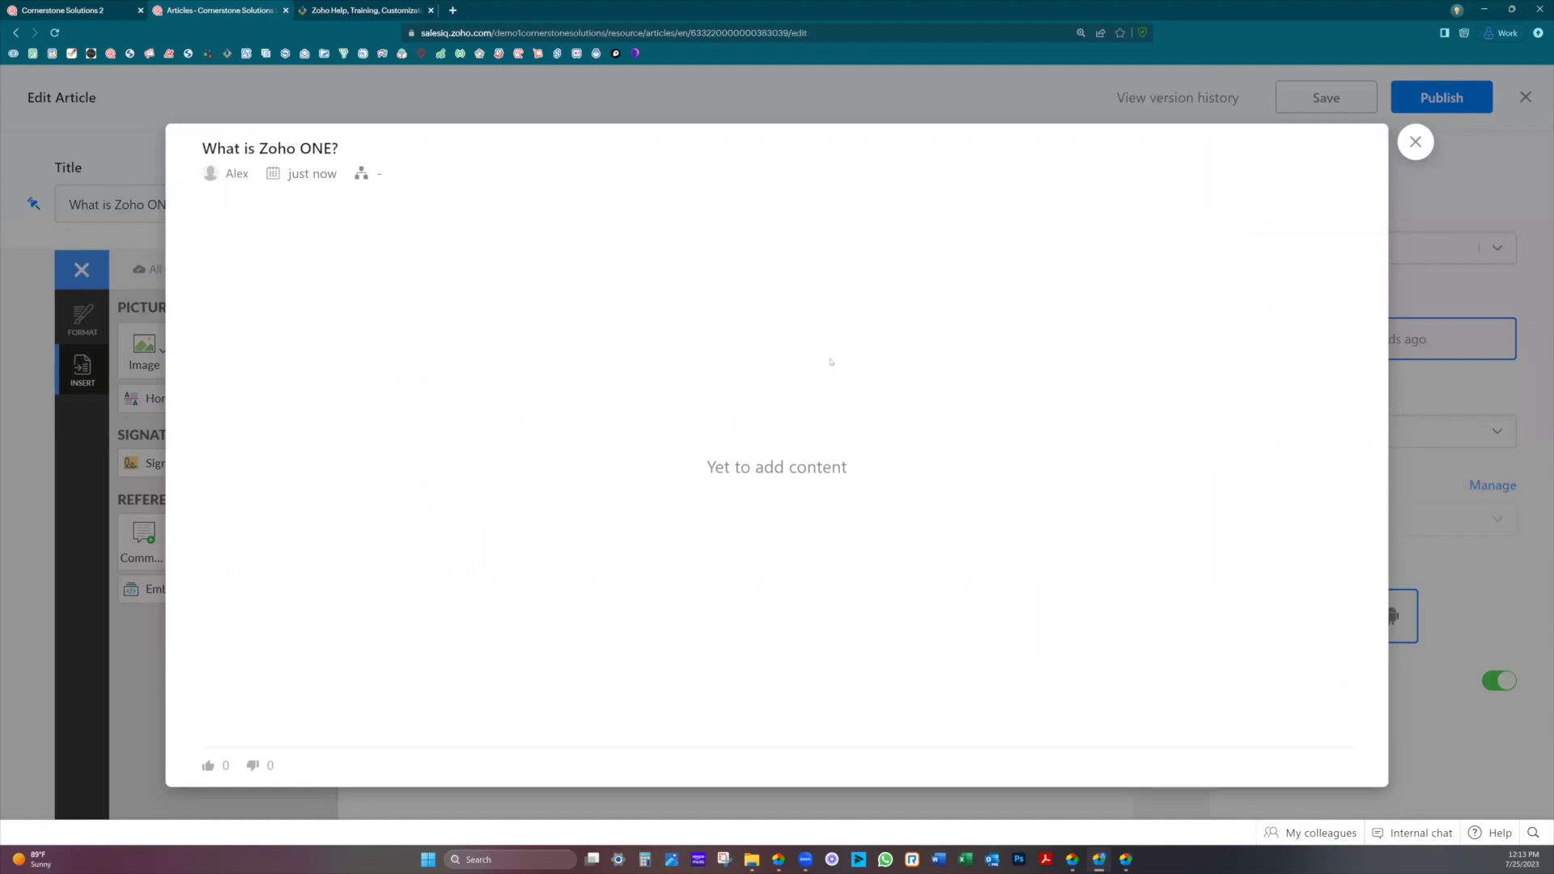
pyautogui.click(1415, 142)
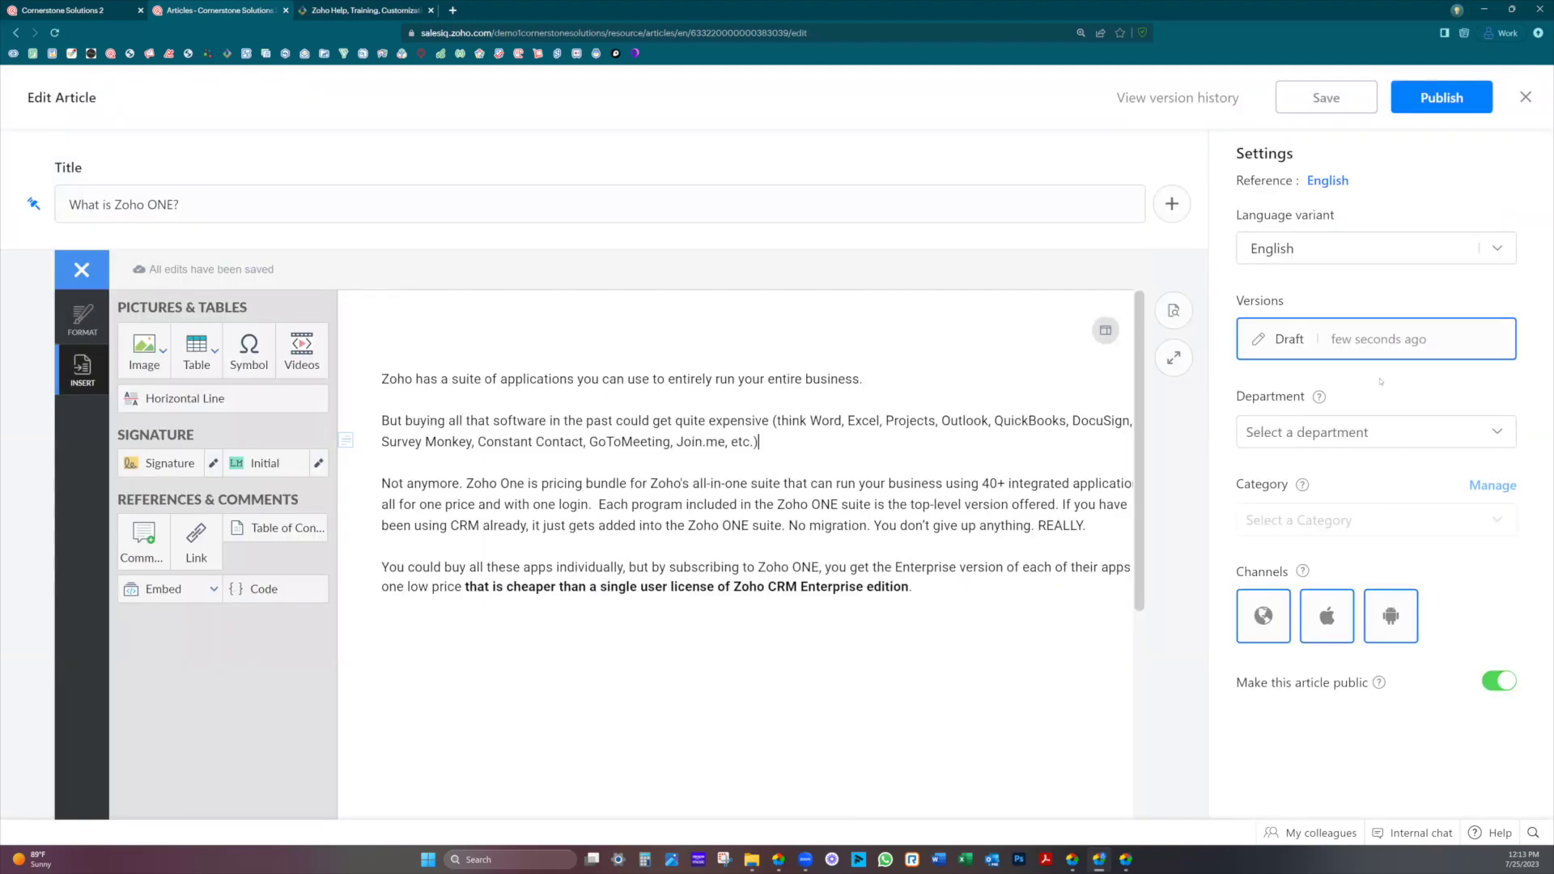
# - Assign the article to Cornerstone Solutions and create a new 'Zoho One' category
pyautogui.click(1334, 435)
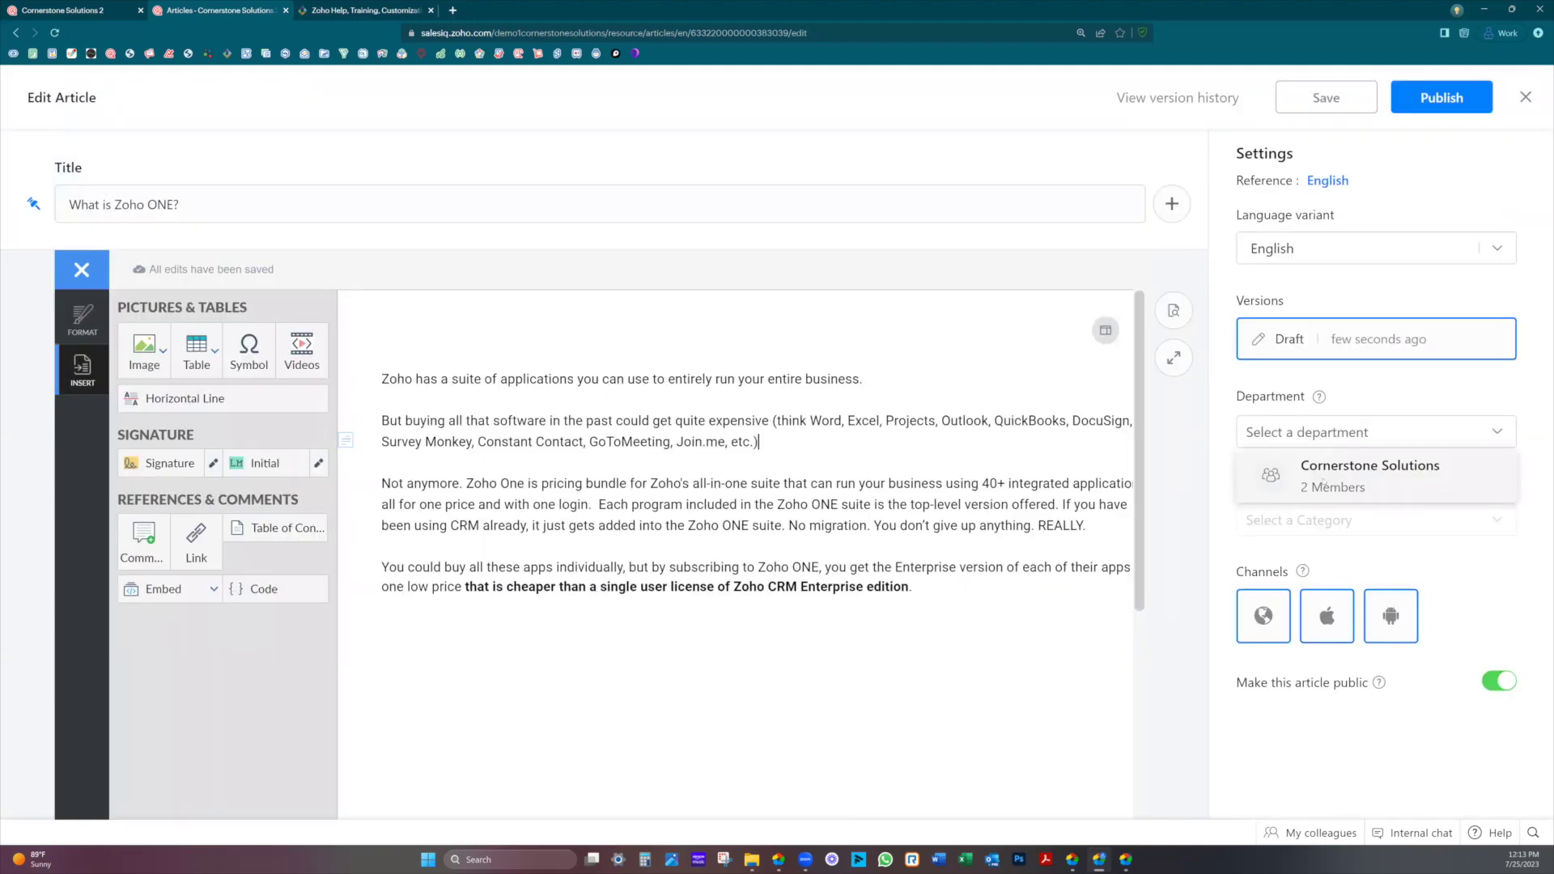
pyautogui.click(1324, 482)
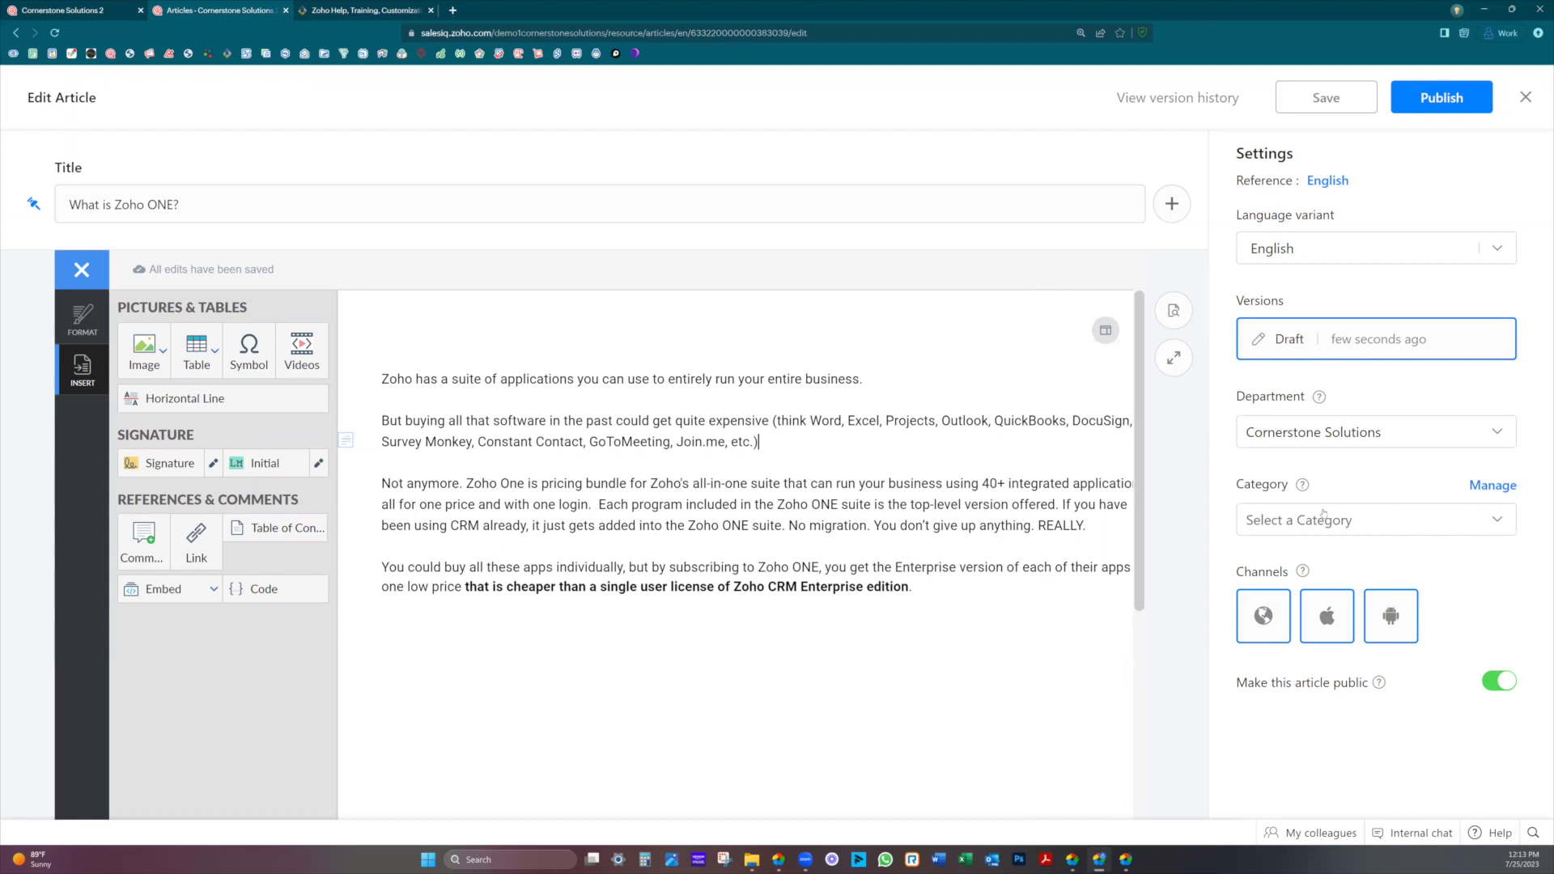
pyautogui.click(1311, 531)
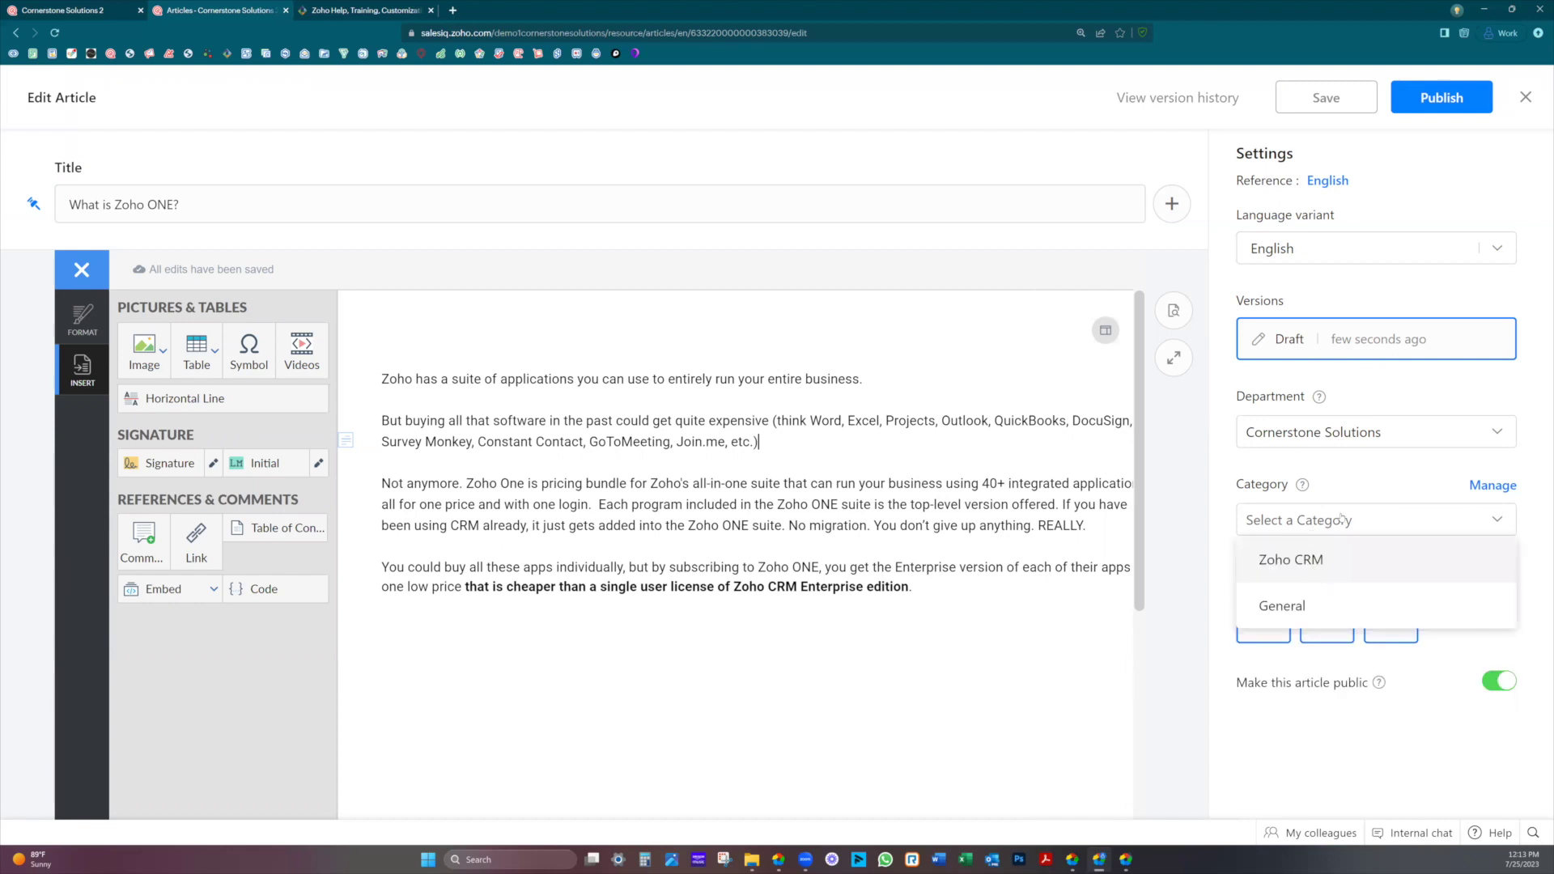
pyautogui.click(1493, 485)
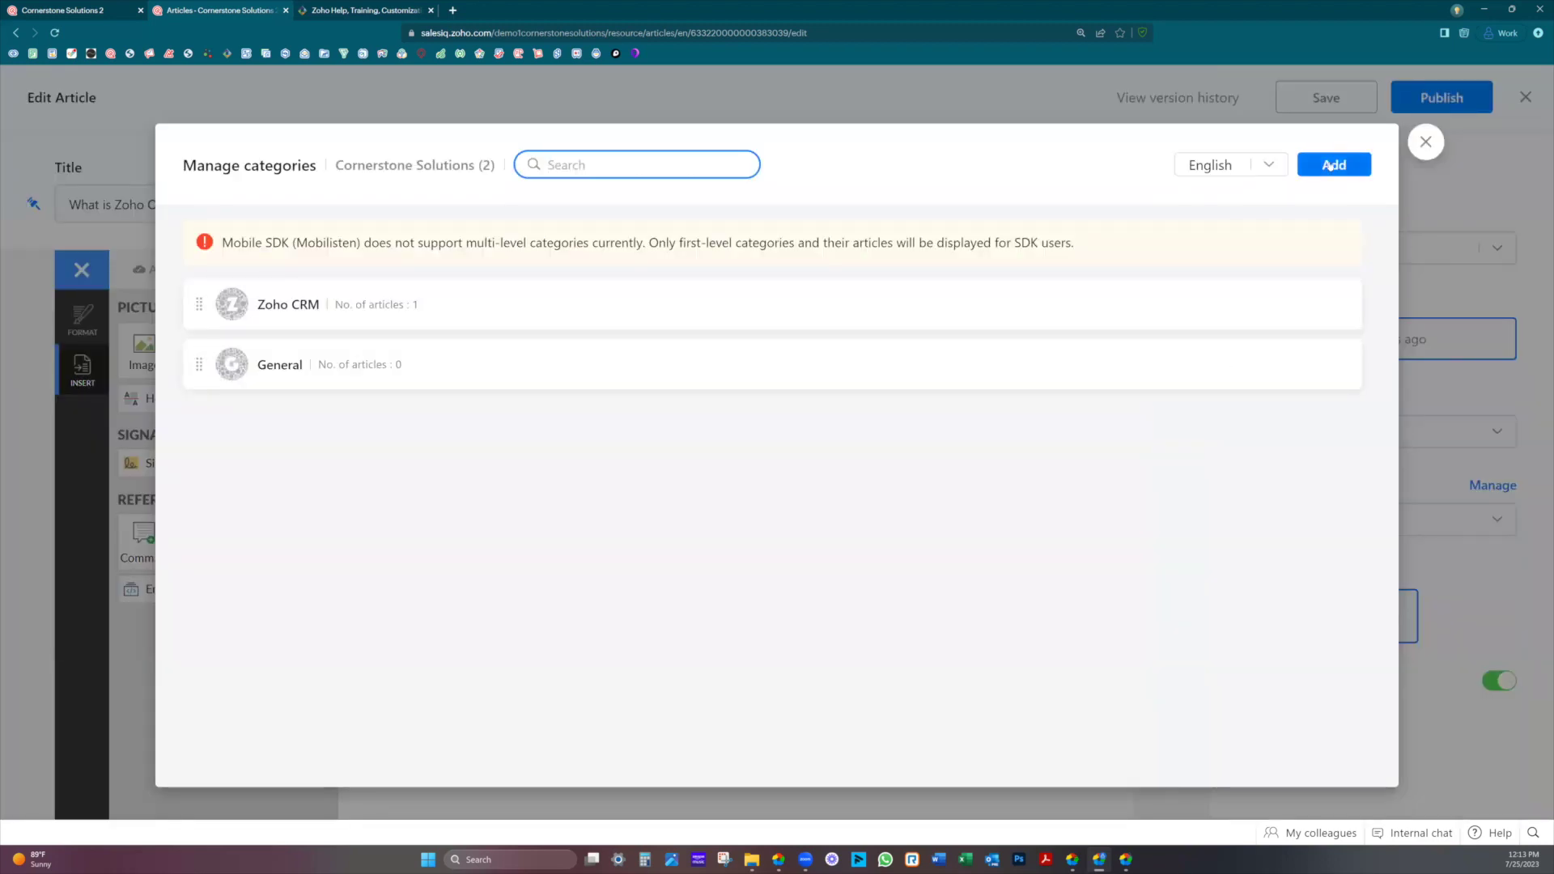
pyautogui.click(1328, 165)
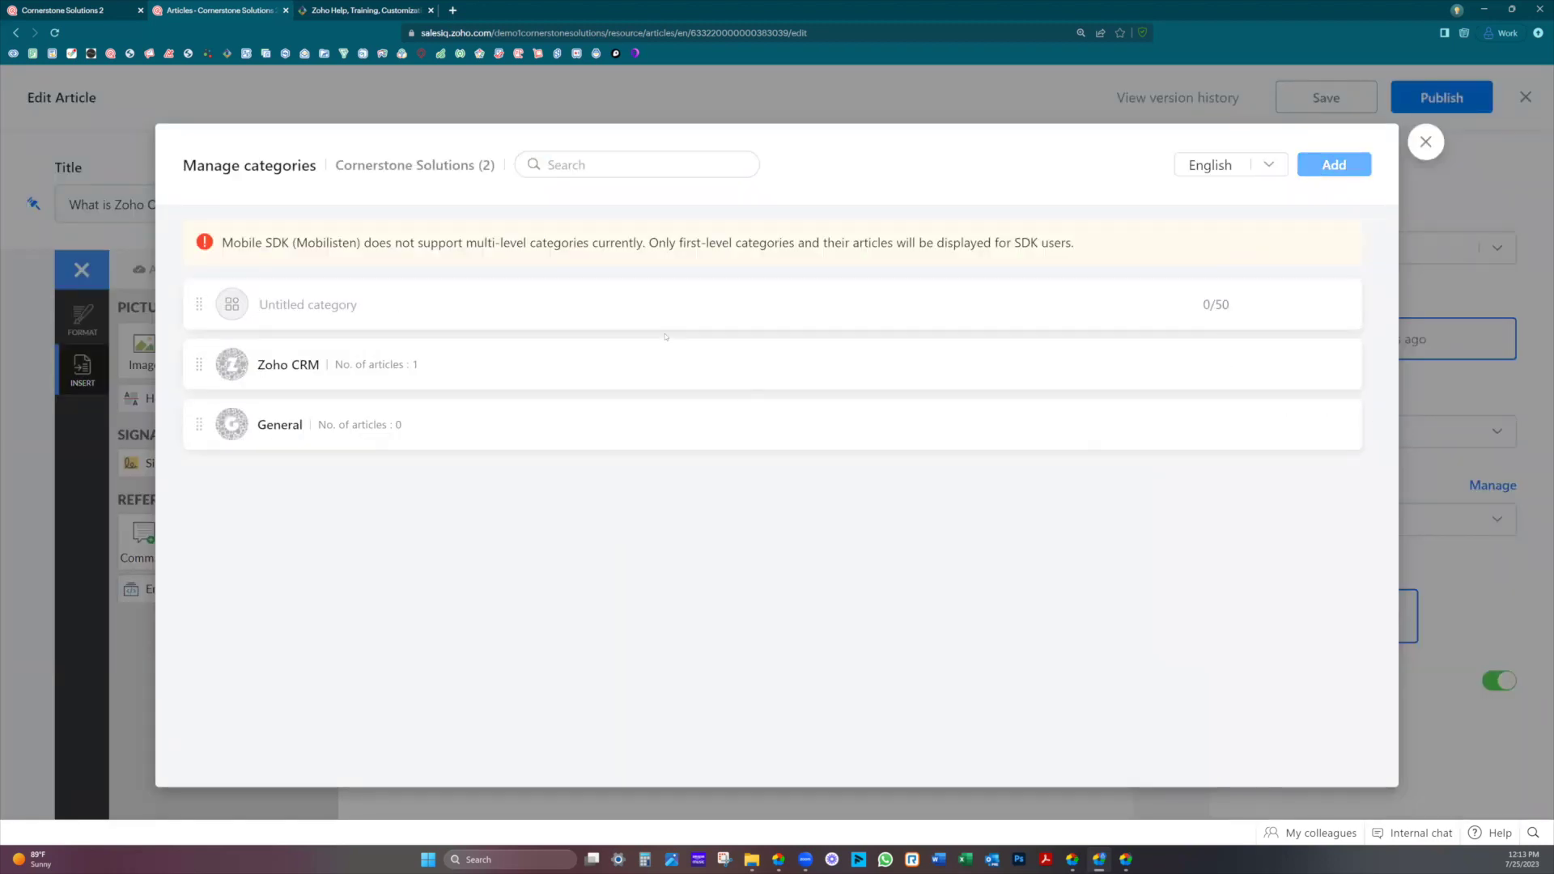
pyautogui.write('Zoho')
pyautogui.write(' One')
pyautogui.click(1338, 304)
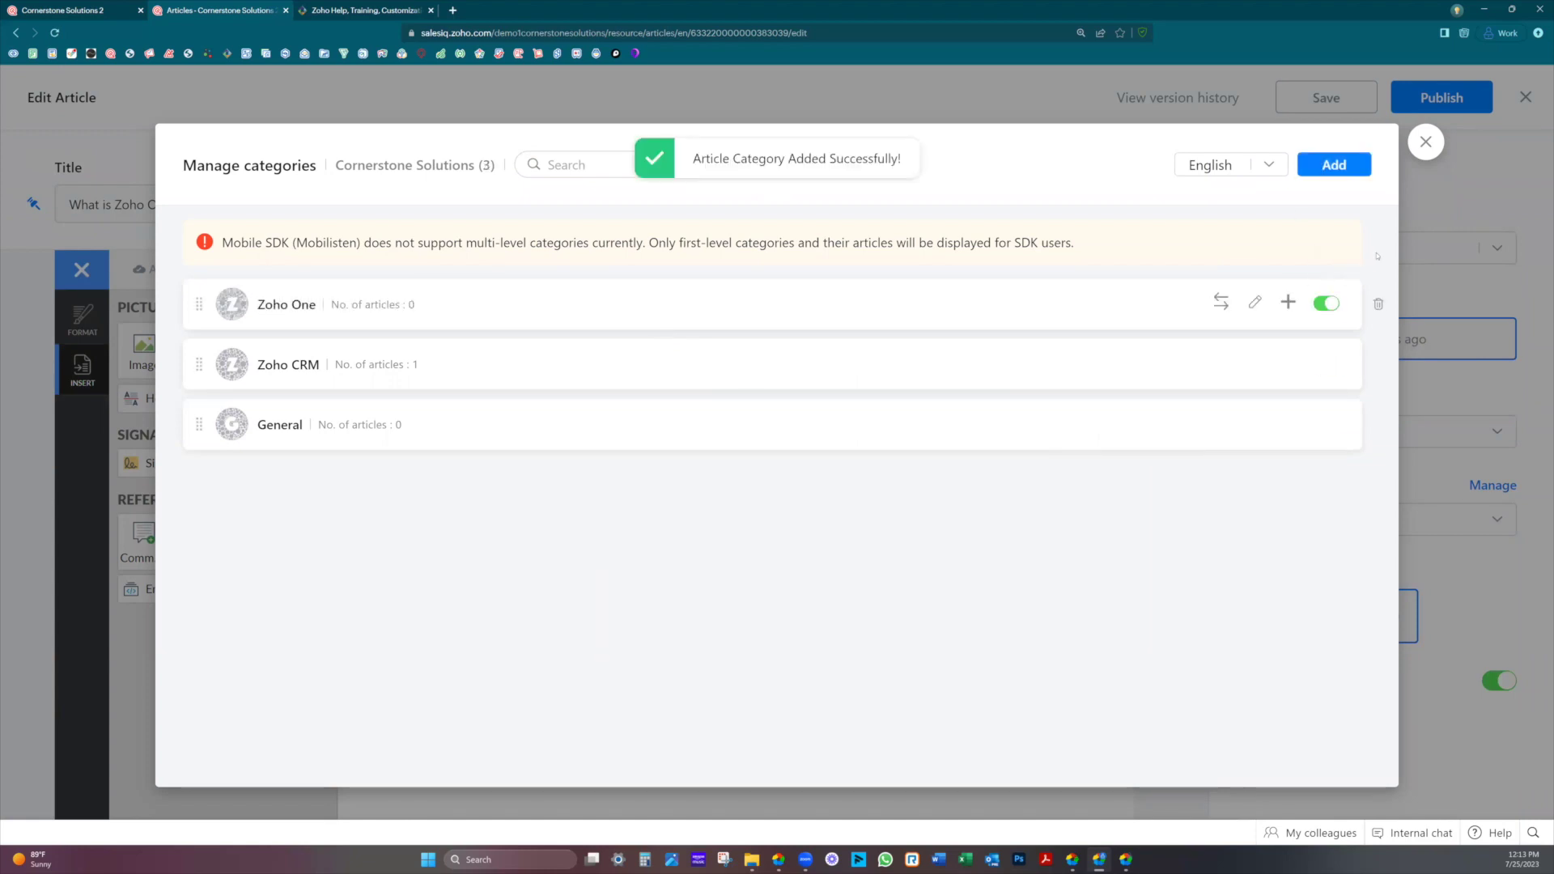
pyautogui.click(1425, 142)
# - Put the article in the Zoho One category and publish it
pyautogui.click(1338, 523)
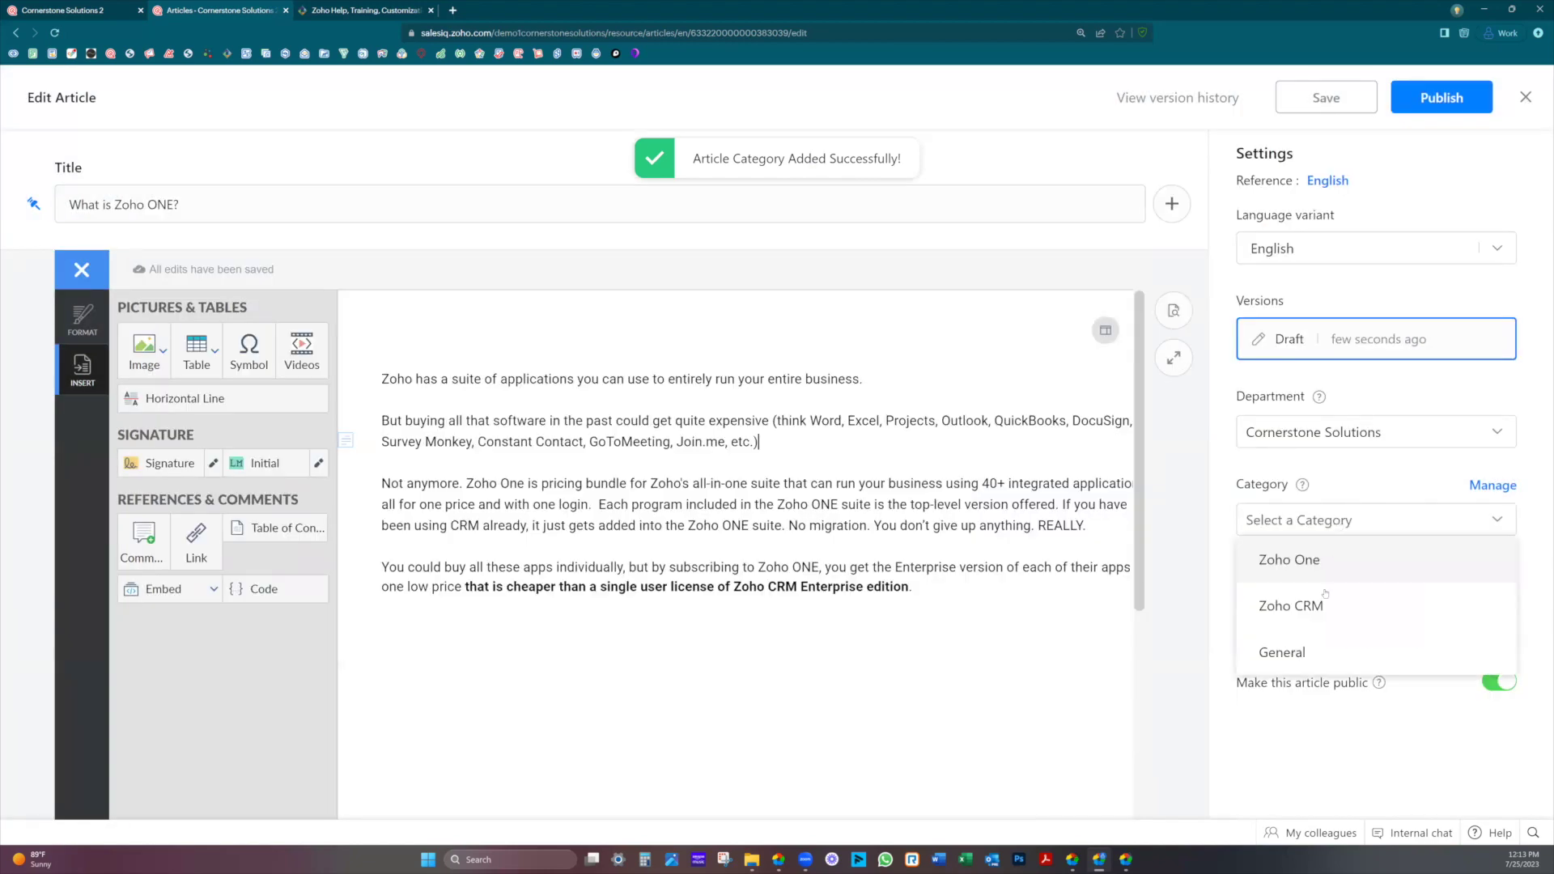
pyautogui.click(1321, 565)
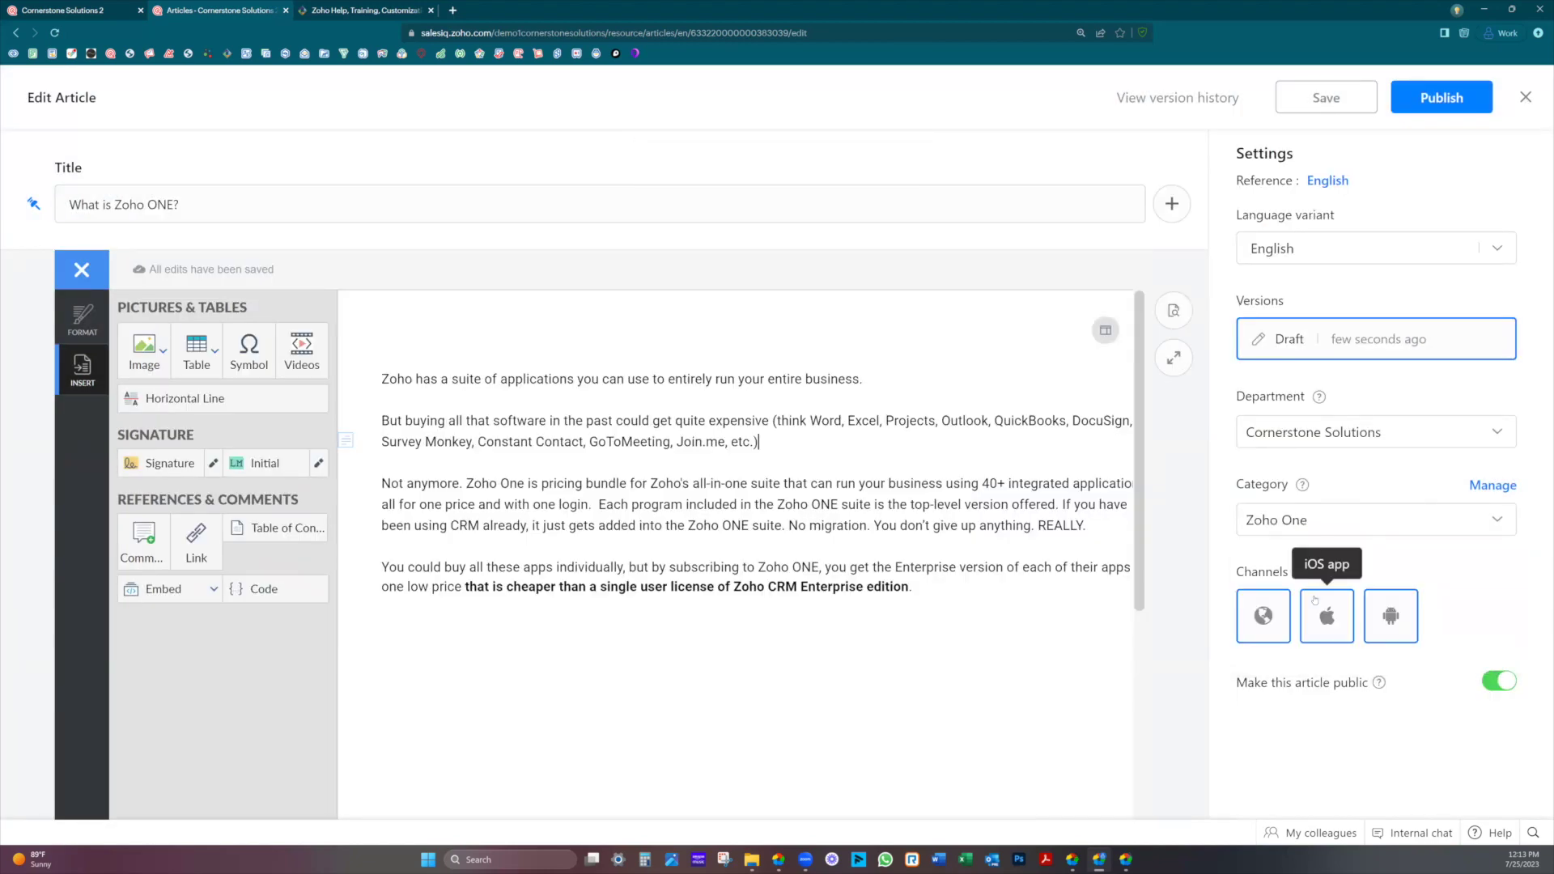
pyautogui.click(1441, 99)
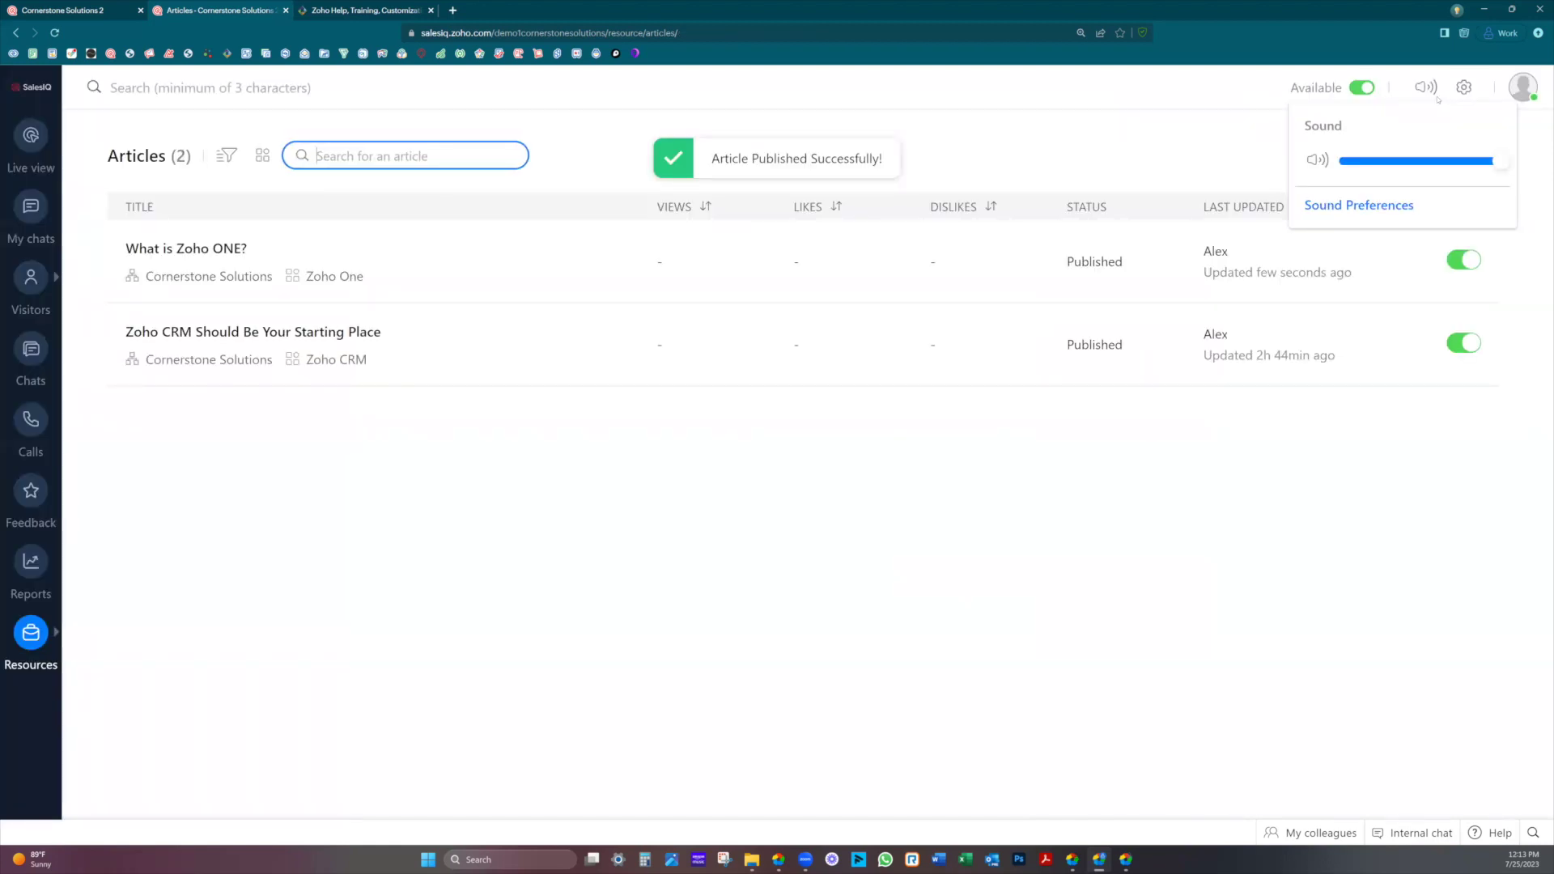
pyautogui.moveTo(464, 261)
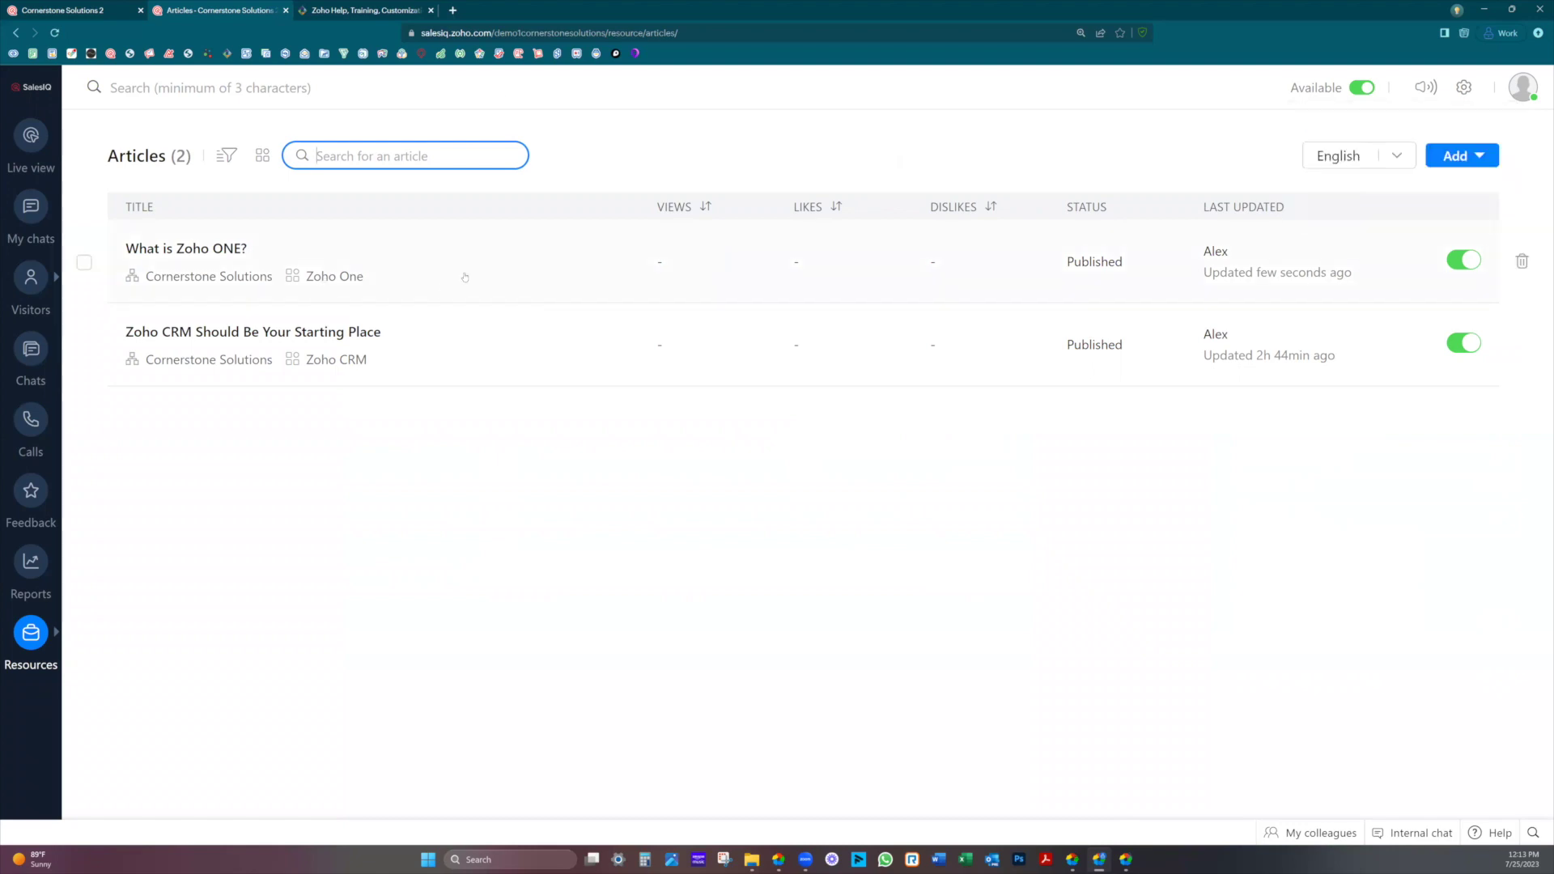
pyautogui.click(83, 11)
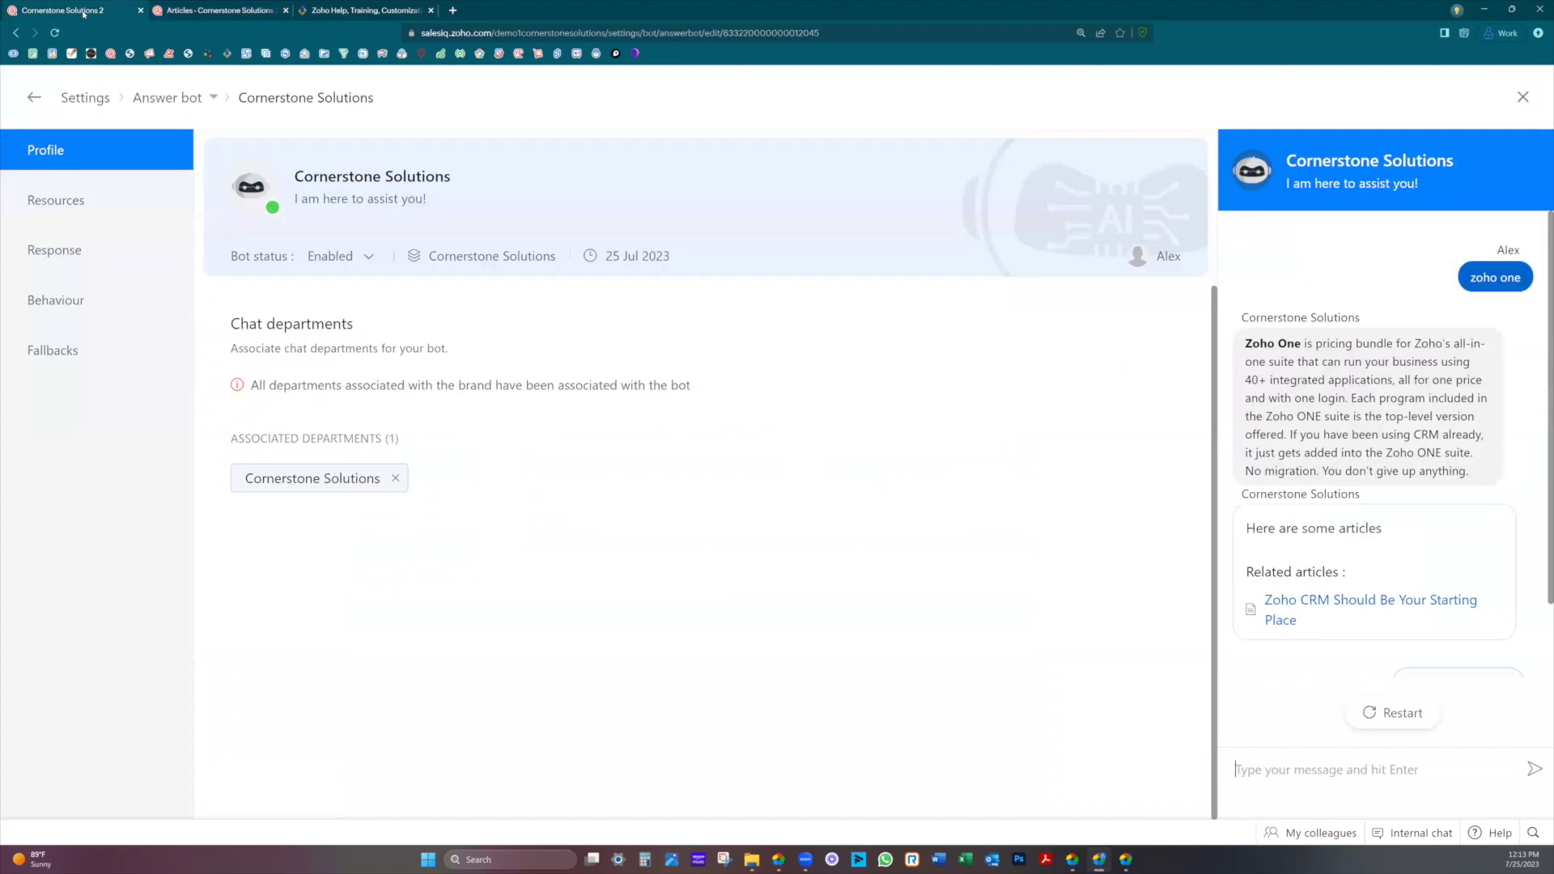
# - Ask the reloaded Answer Bot 'zoho one' and open its cited 'What is Zoho ONE?' link
pyautogui.click(54, 33)
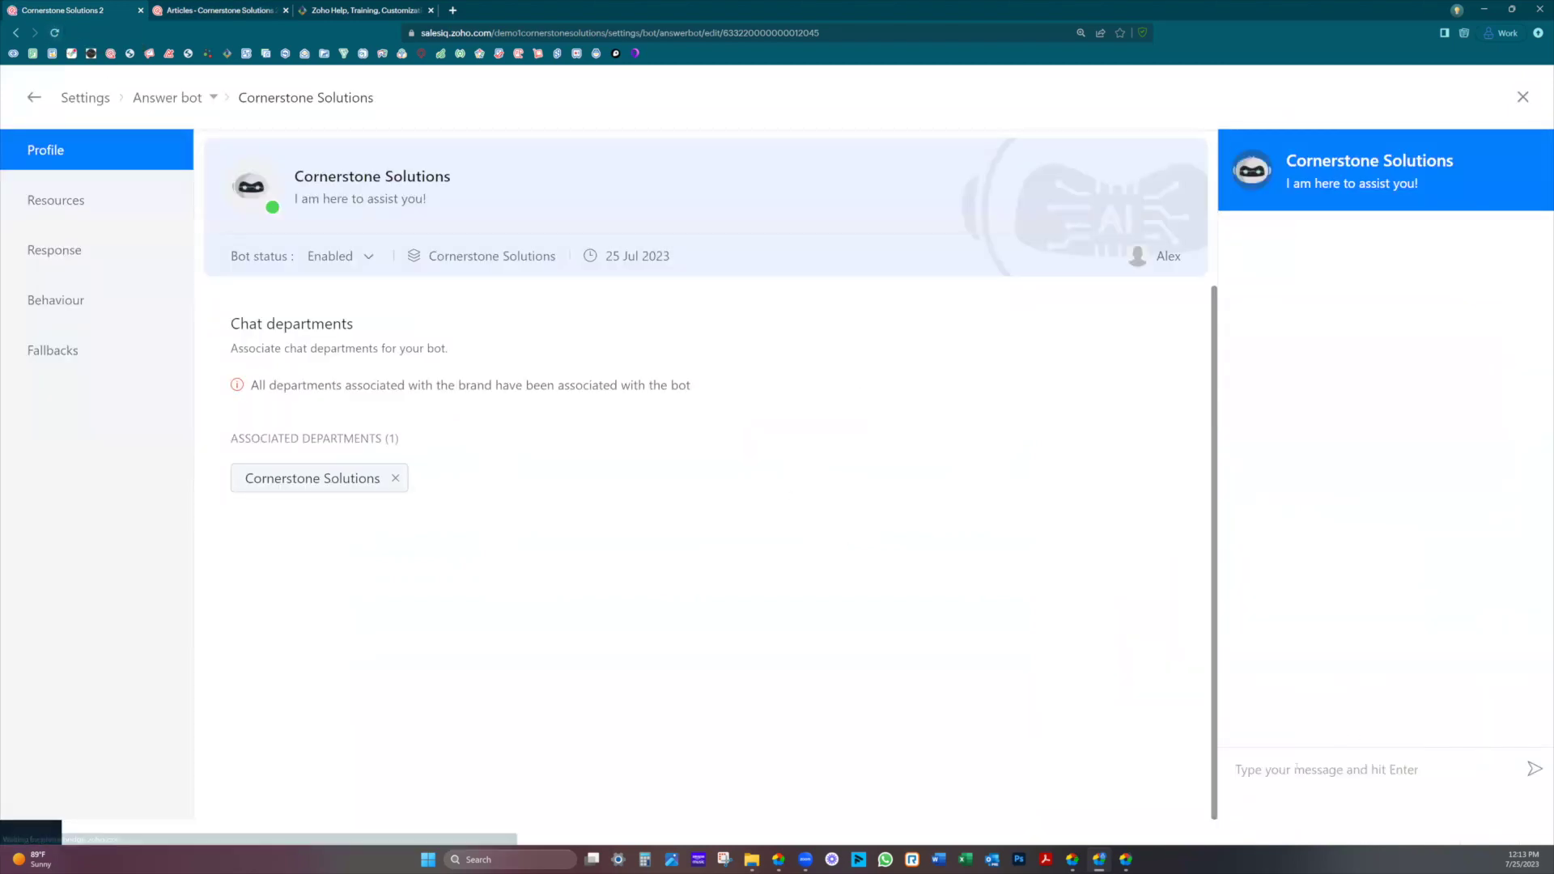
pyautogui.write('zoho')
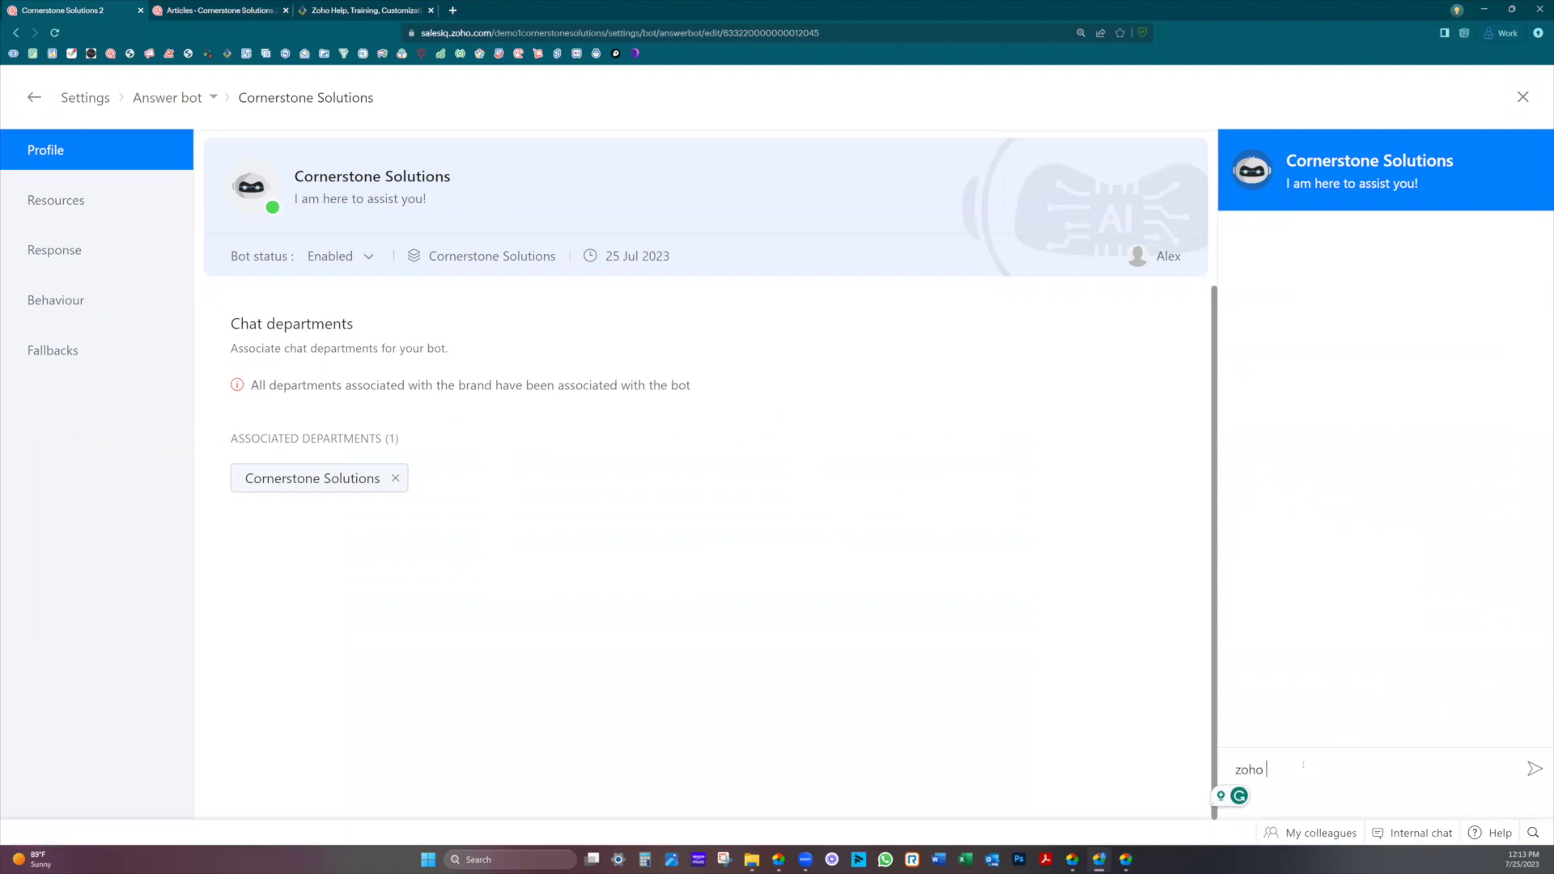
pyautogui.write(' one')
pyautogui.press('Return')
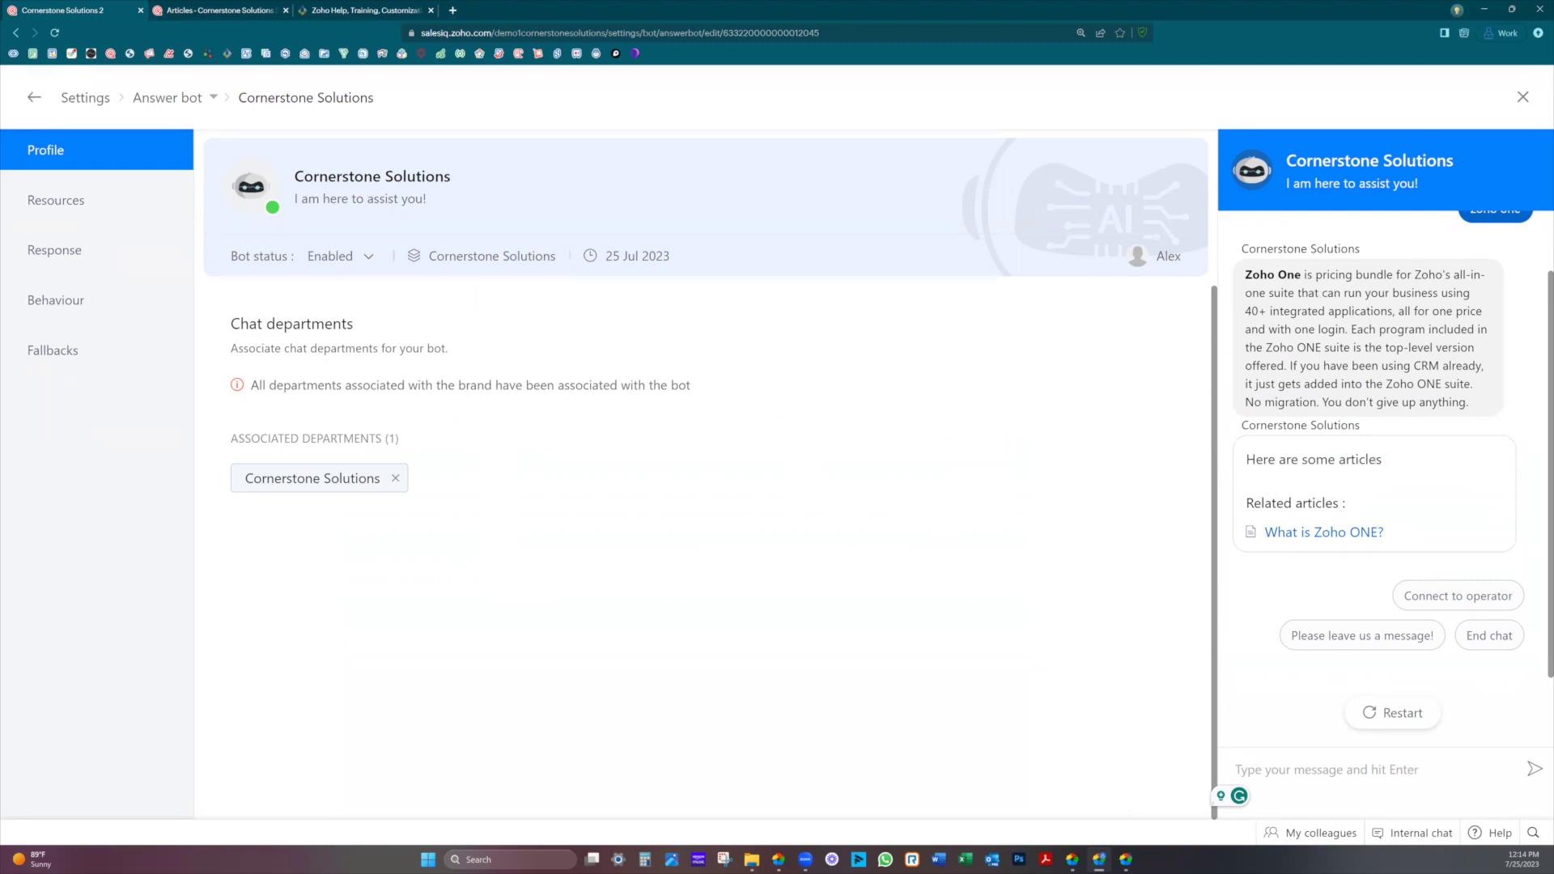
pyautogui.click(1385, 536)
pyautogui.click(199, 11)
pyautogui.moveTo(30, 640)
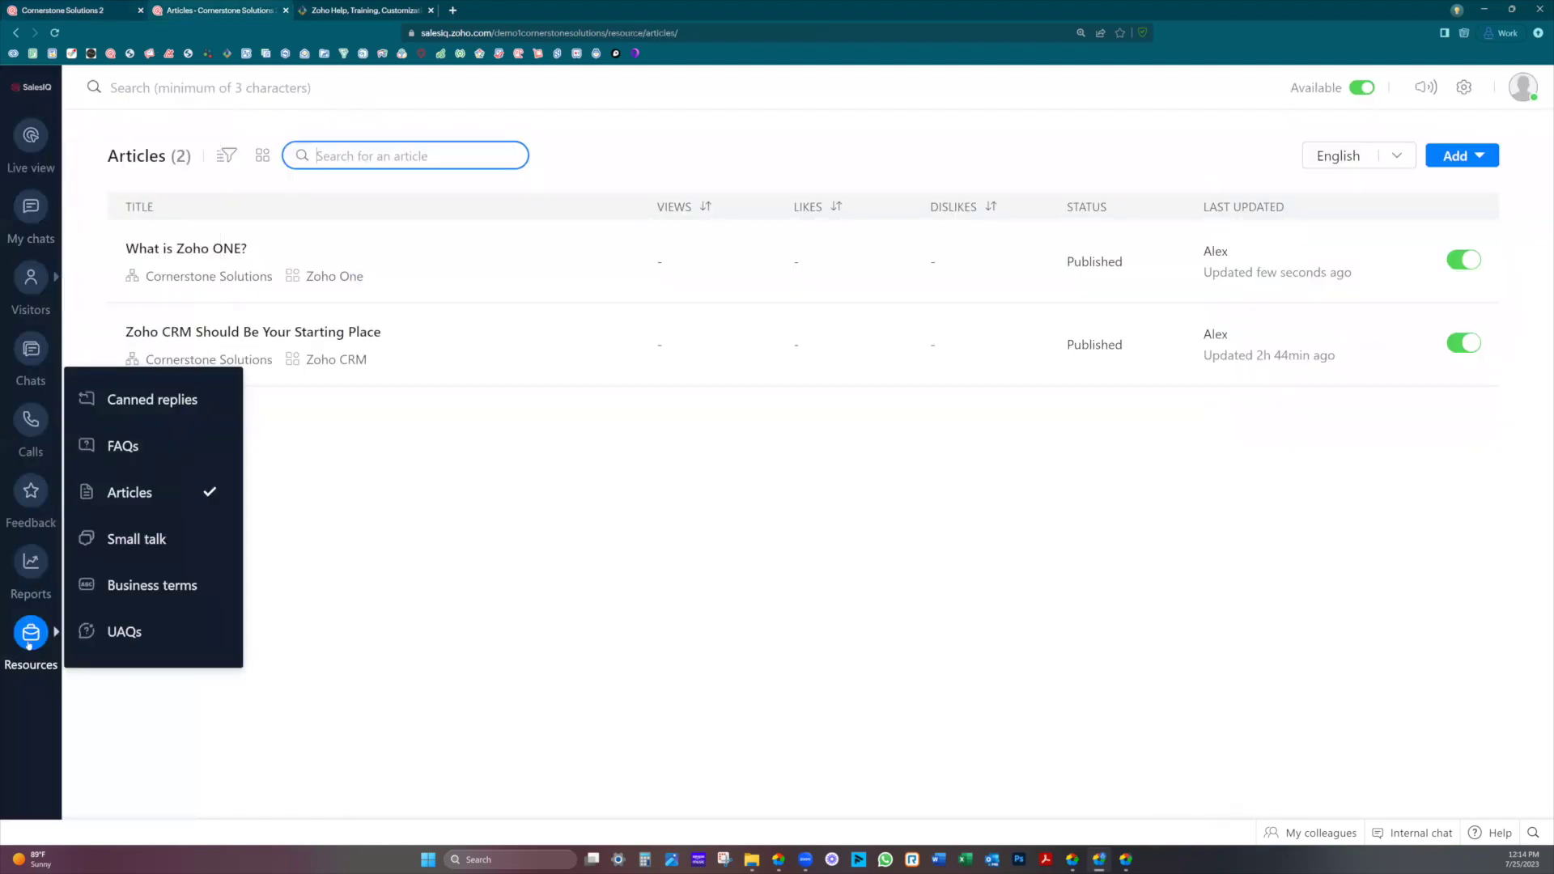
# - Browse Default Package's Greetings, Courtesy, Personal Enquiries, Support and Signoff phrases, then close it
pyautogui.click(160, 538)
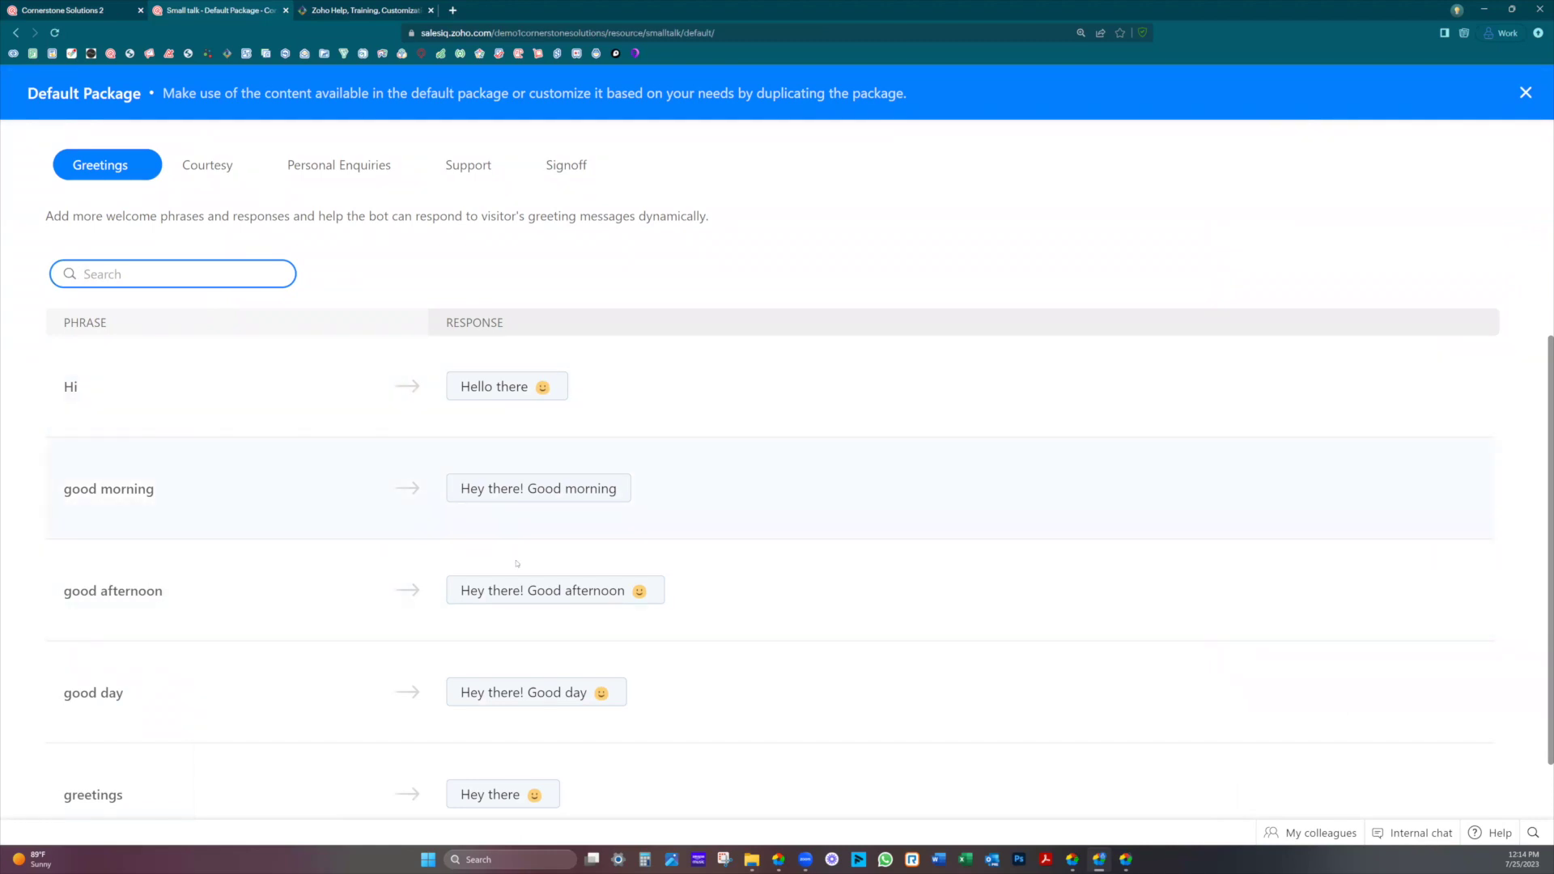
pyautogui.scroll(-1, 235, 496)
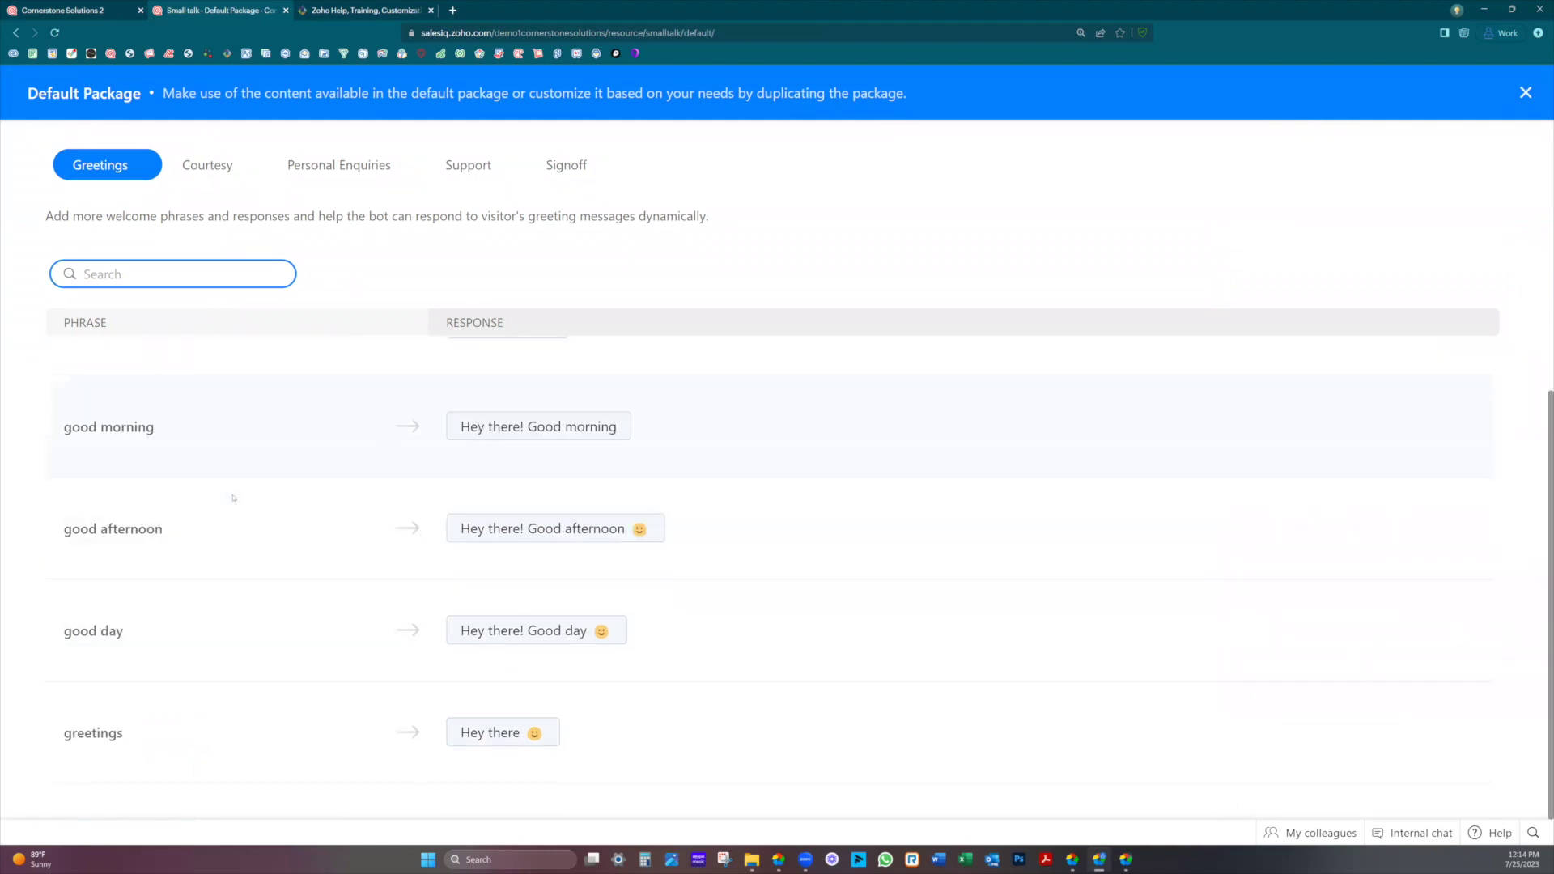
pyautogui.click(212, 170)
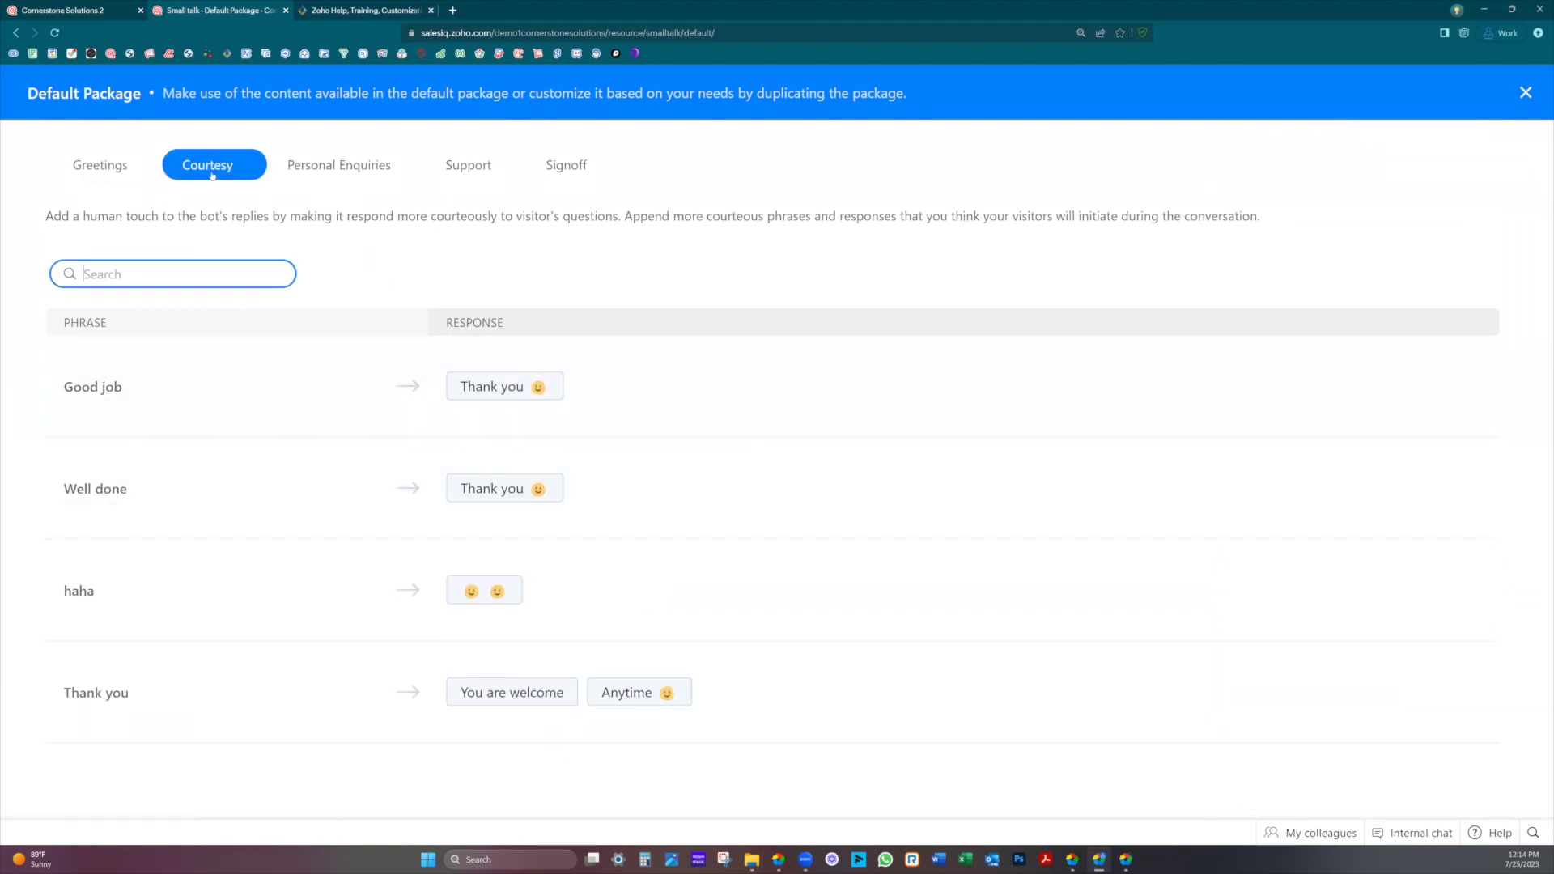
pyautogui.click(343, 172)
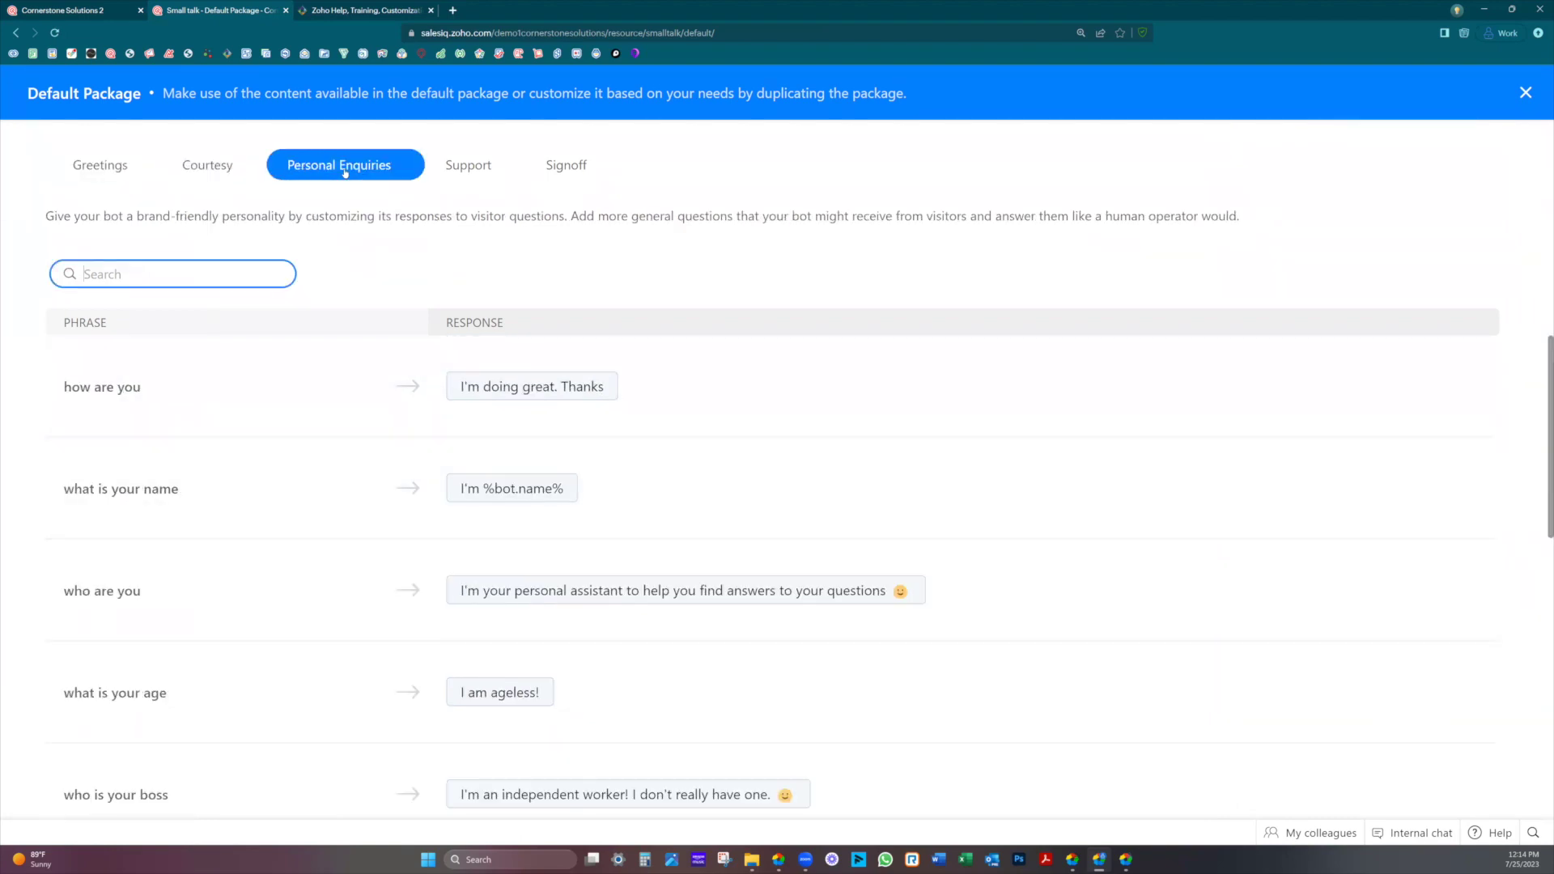
pyautogui.click(470, 172)
pyautogui.click(542, 162)
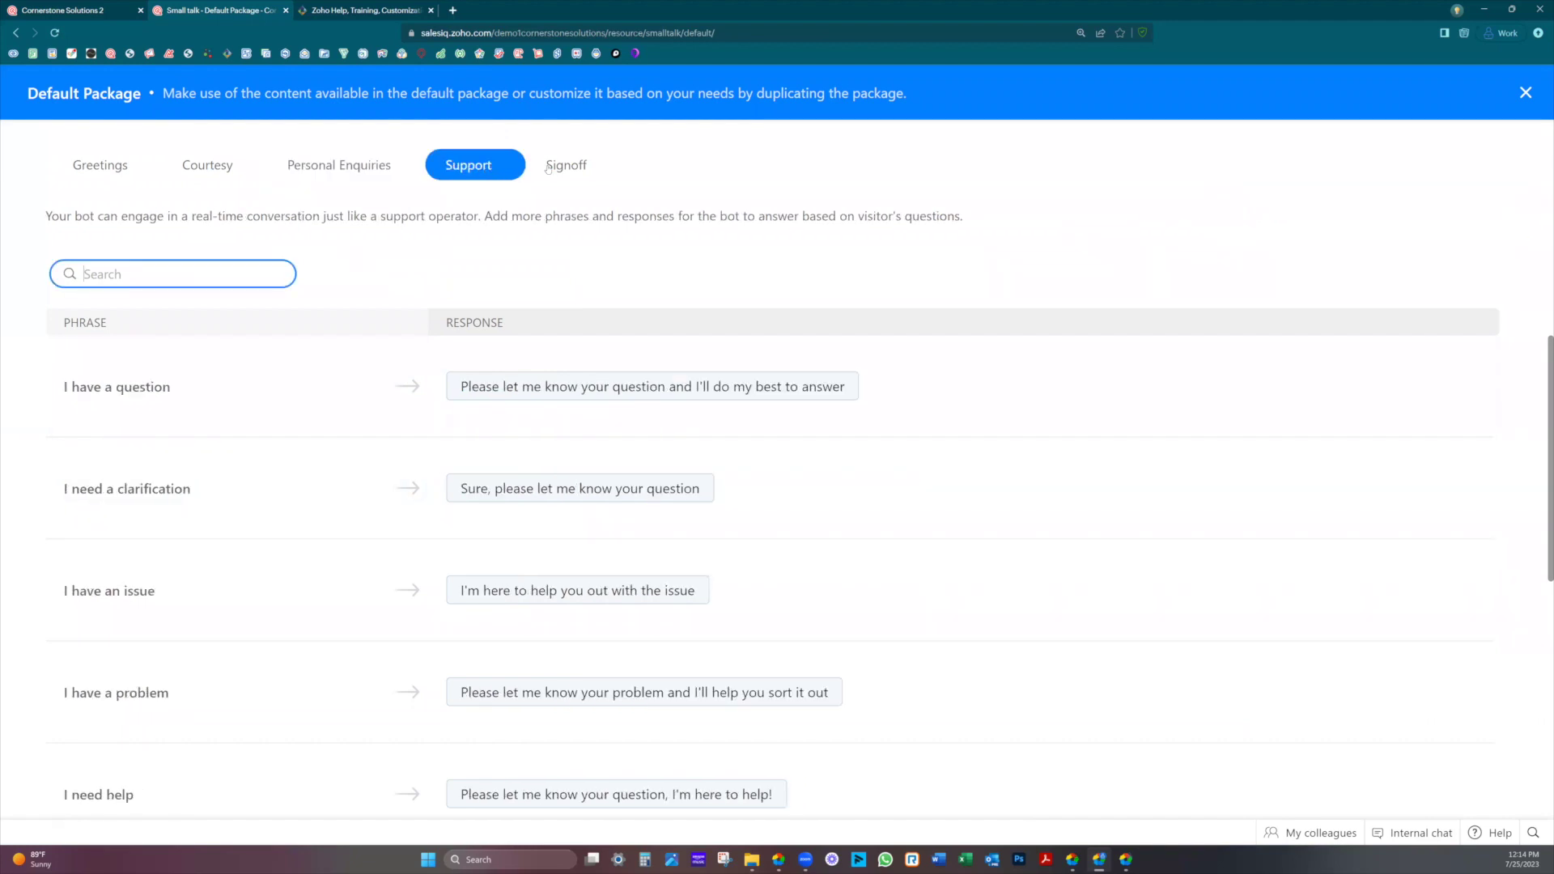
pyautogui.click(525, 387)
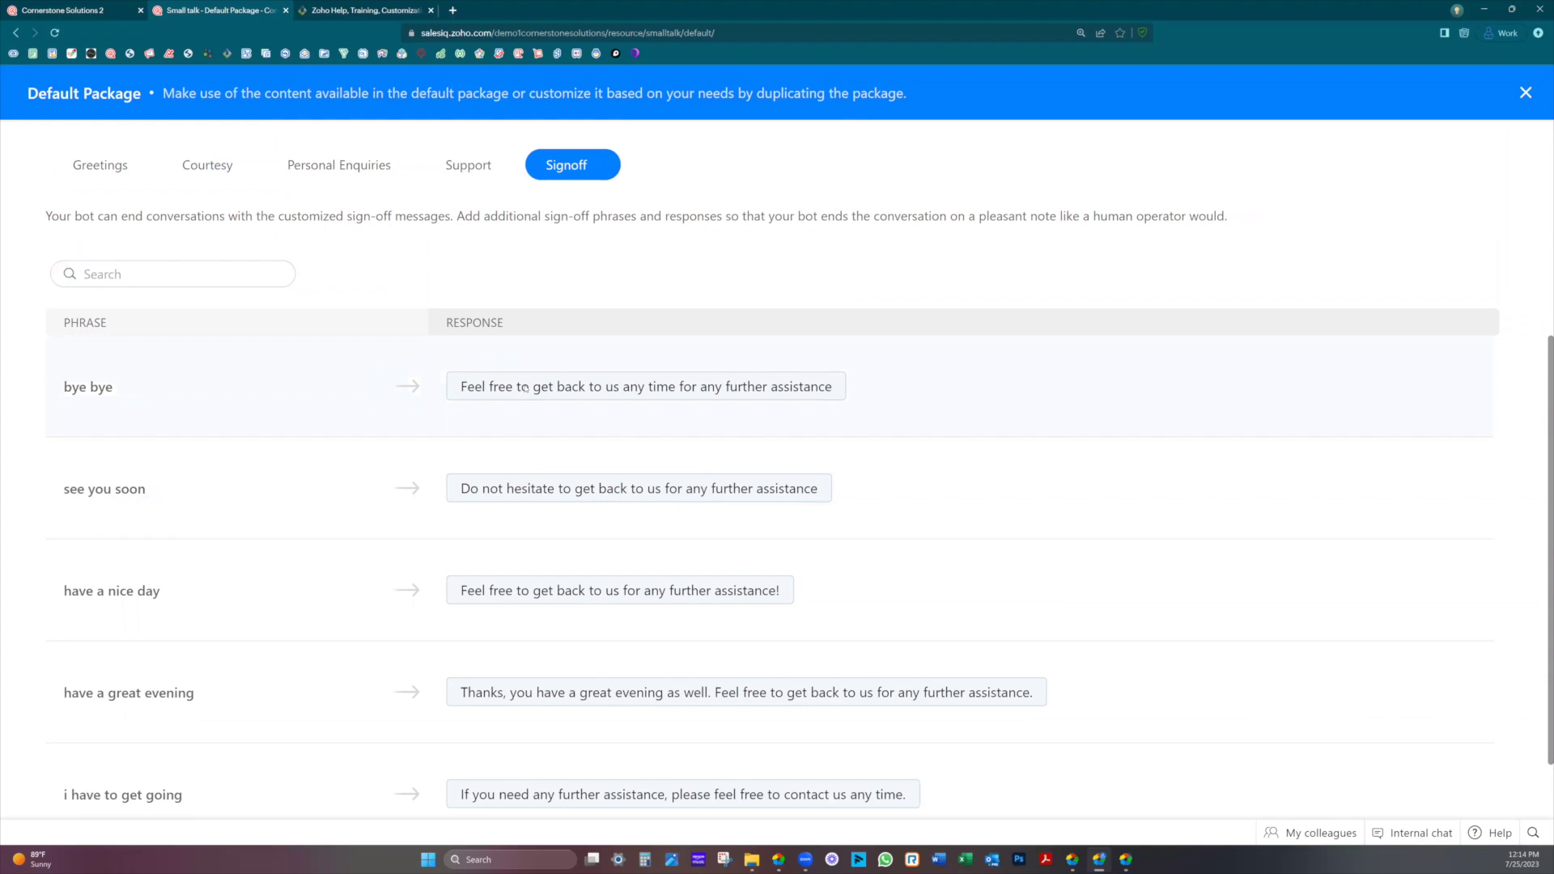
pyautogui.click(87, 169)
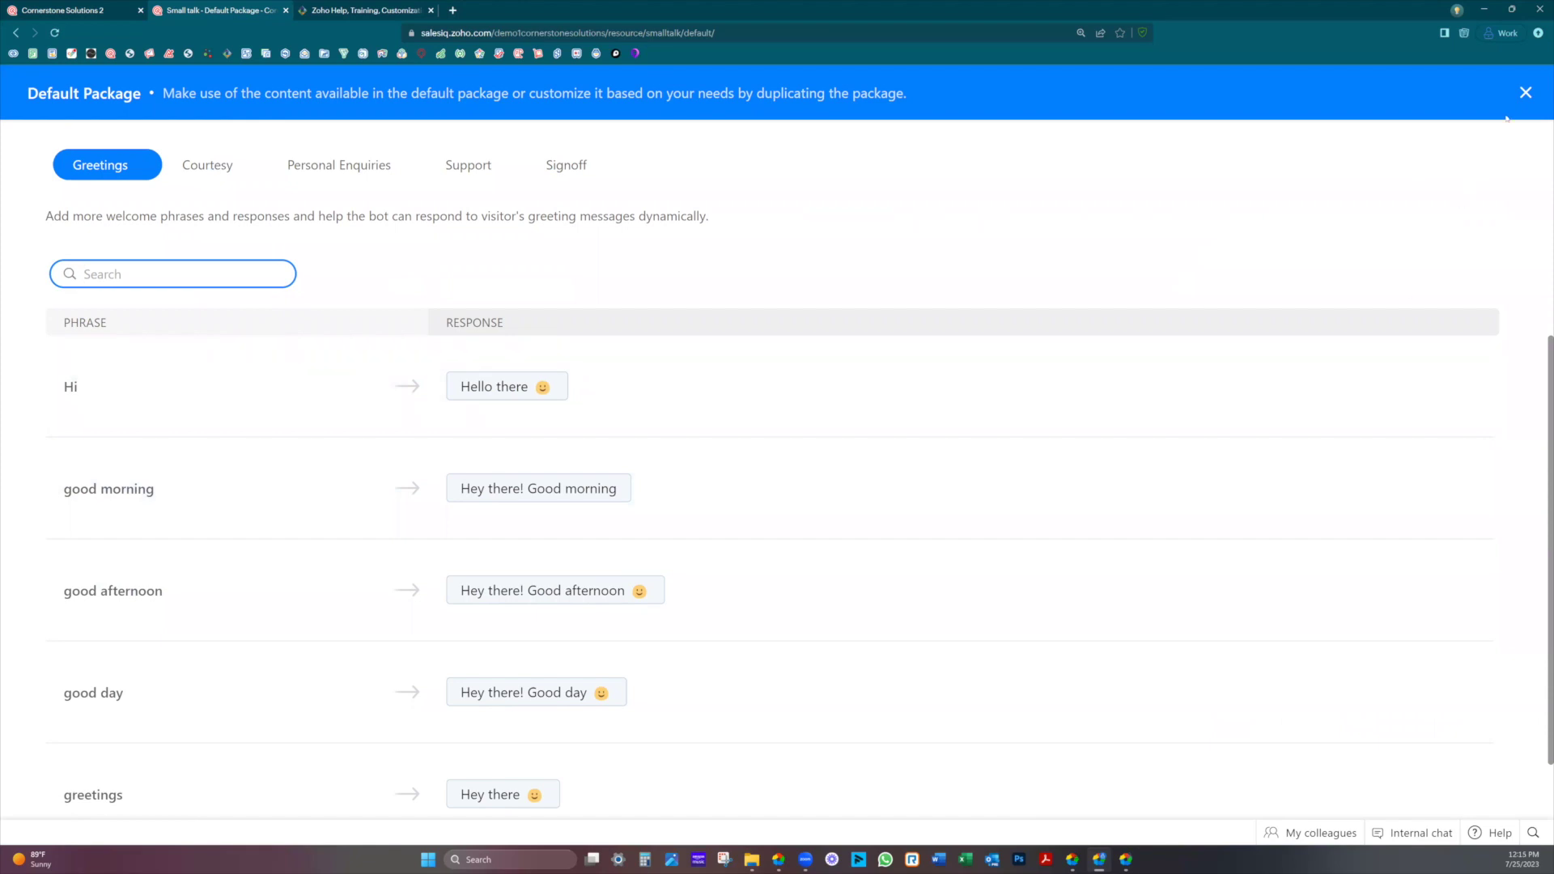
pyautogui.click(1524, 92)
pyautogui.click(1524, 93)
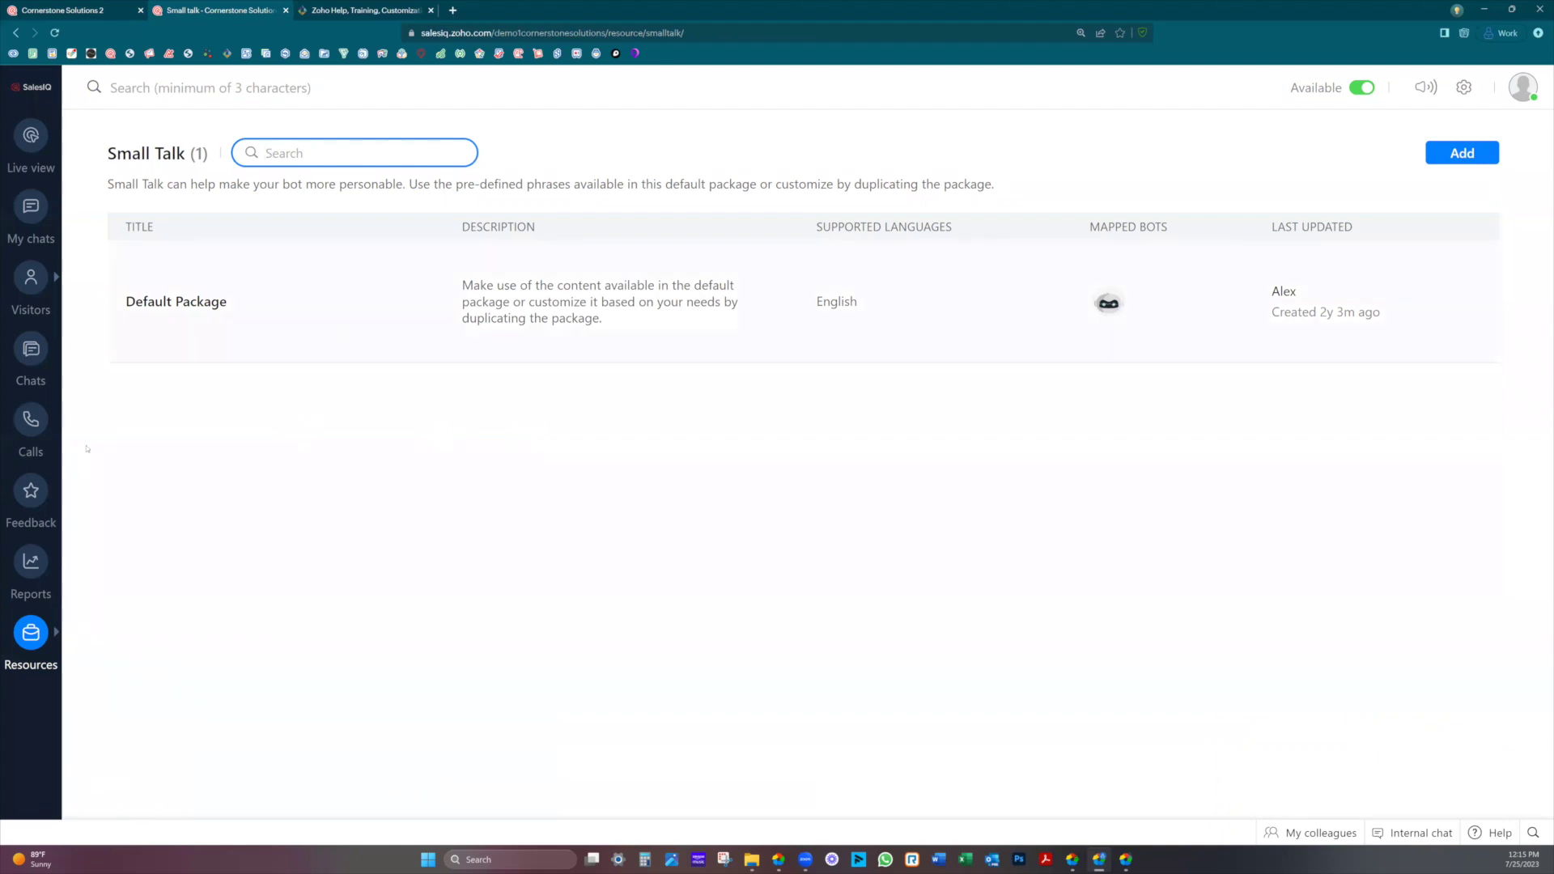
# - Close the Answer bot settings and open the Departments list from Settings
pyautogui.click(96, 10)
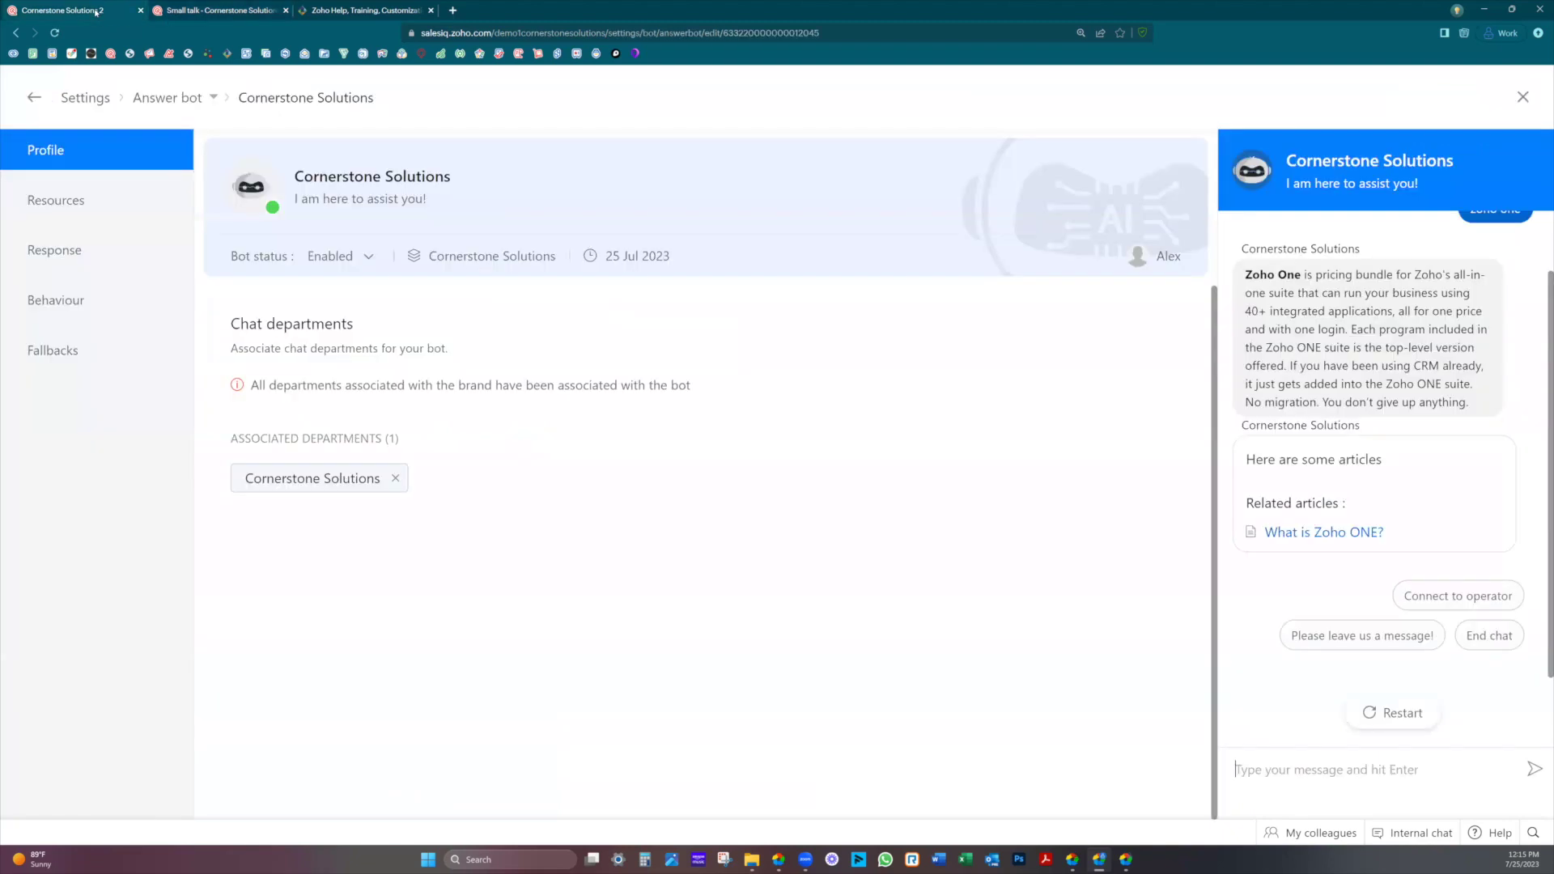
pyautogui.click(1523, 98)
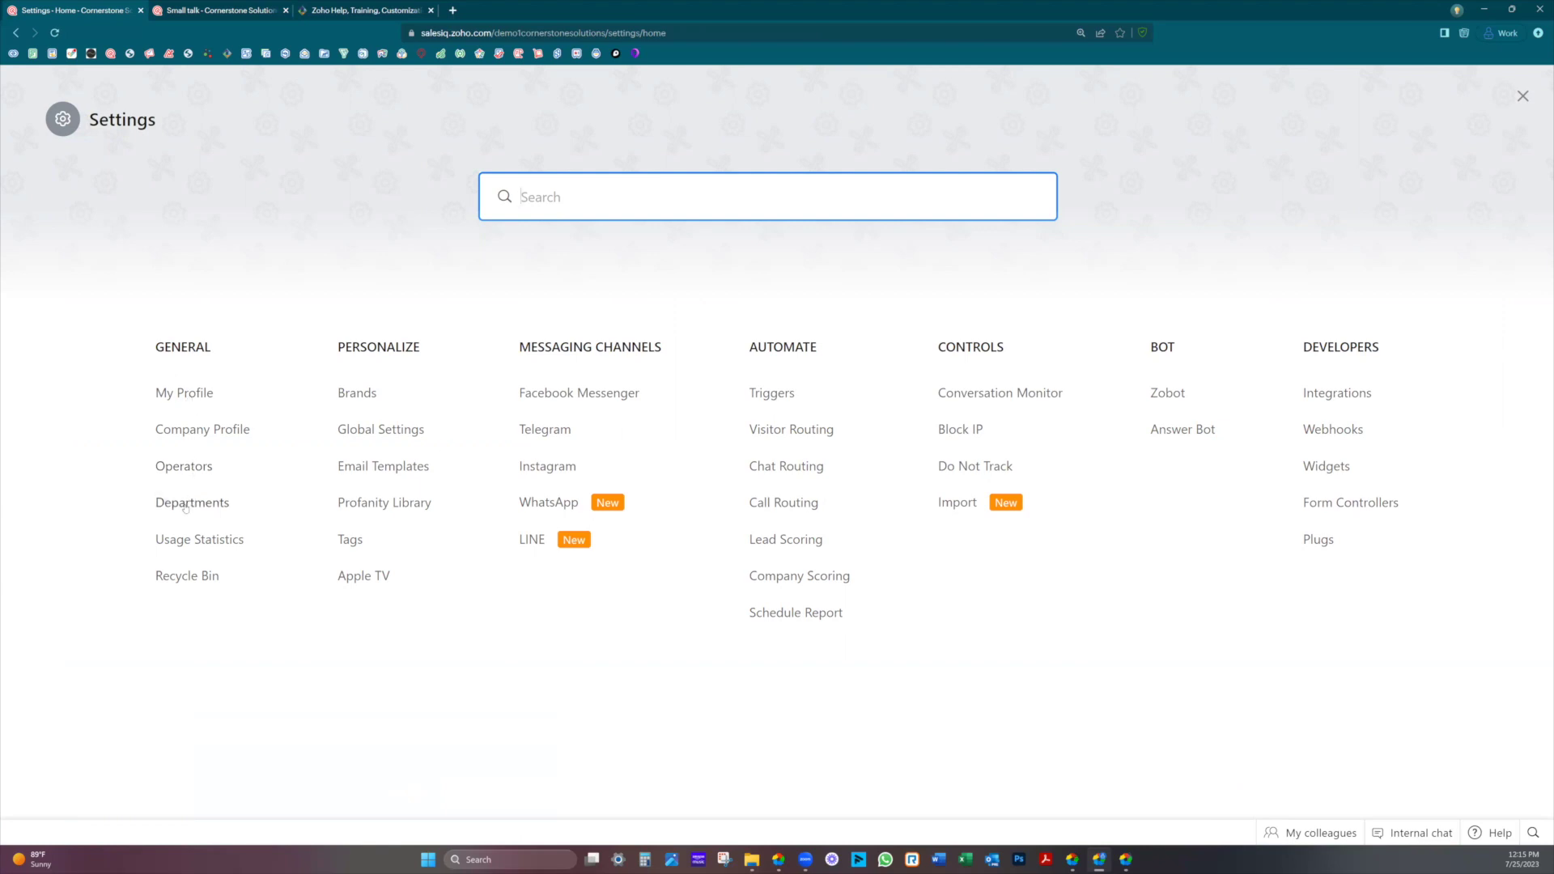
pyautogui.click(187, 504)
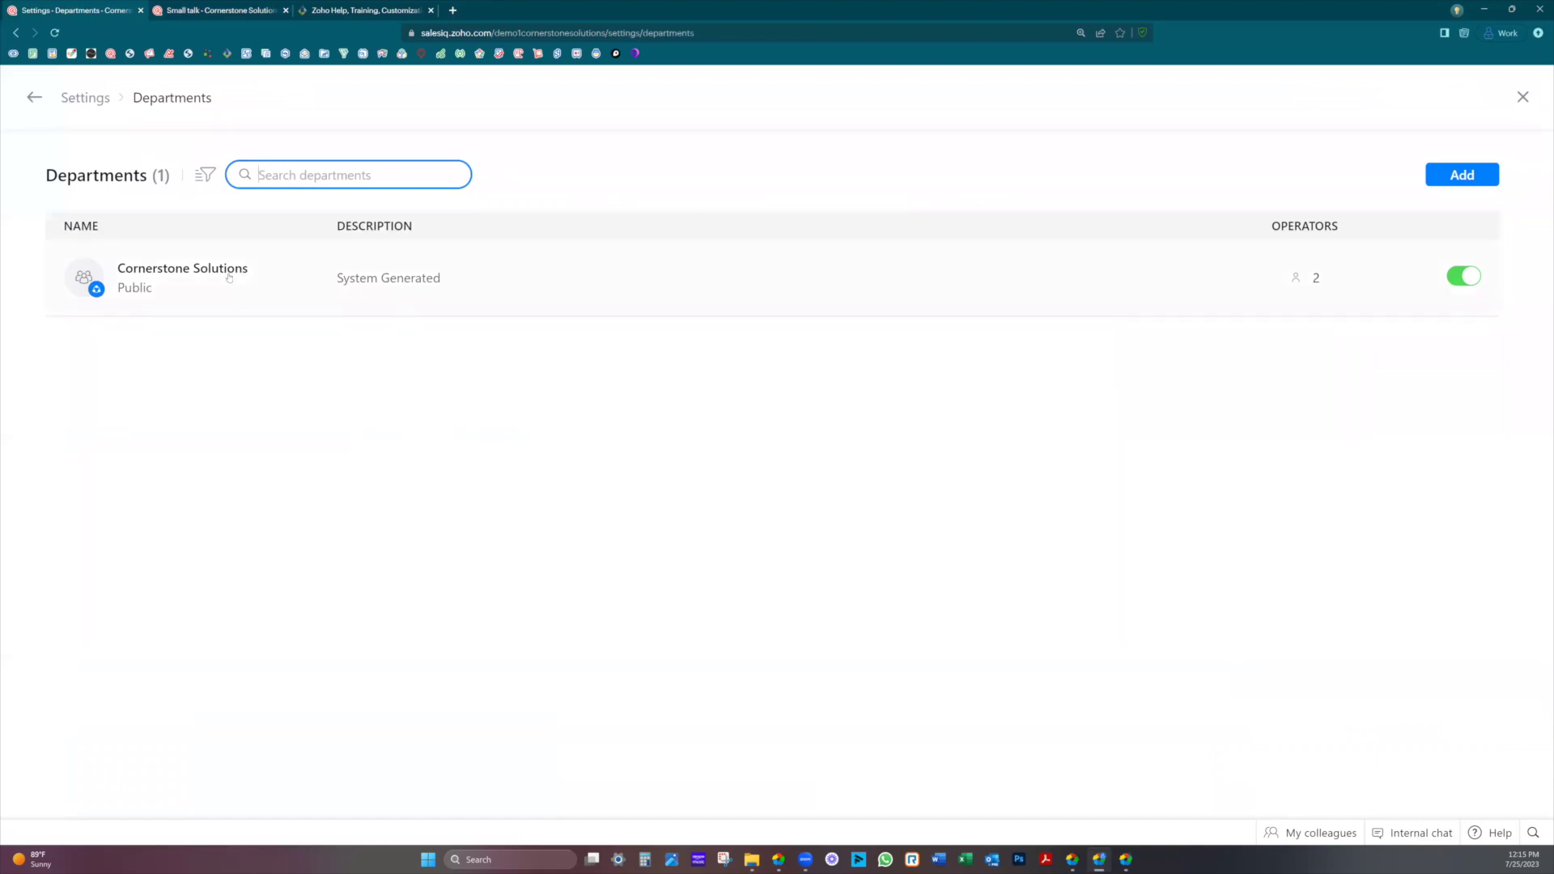